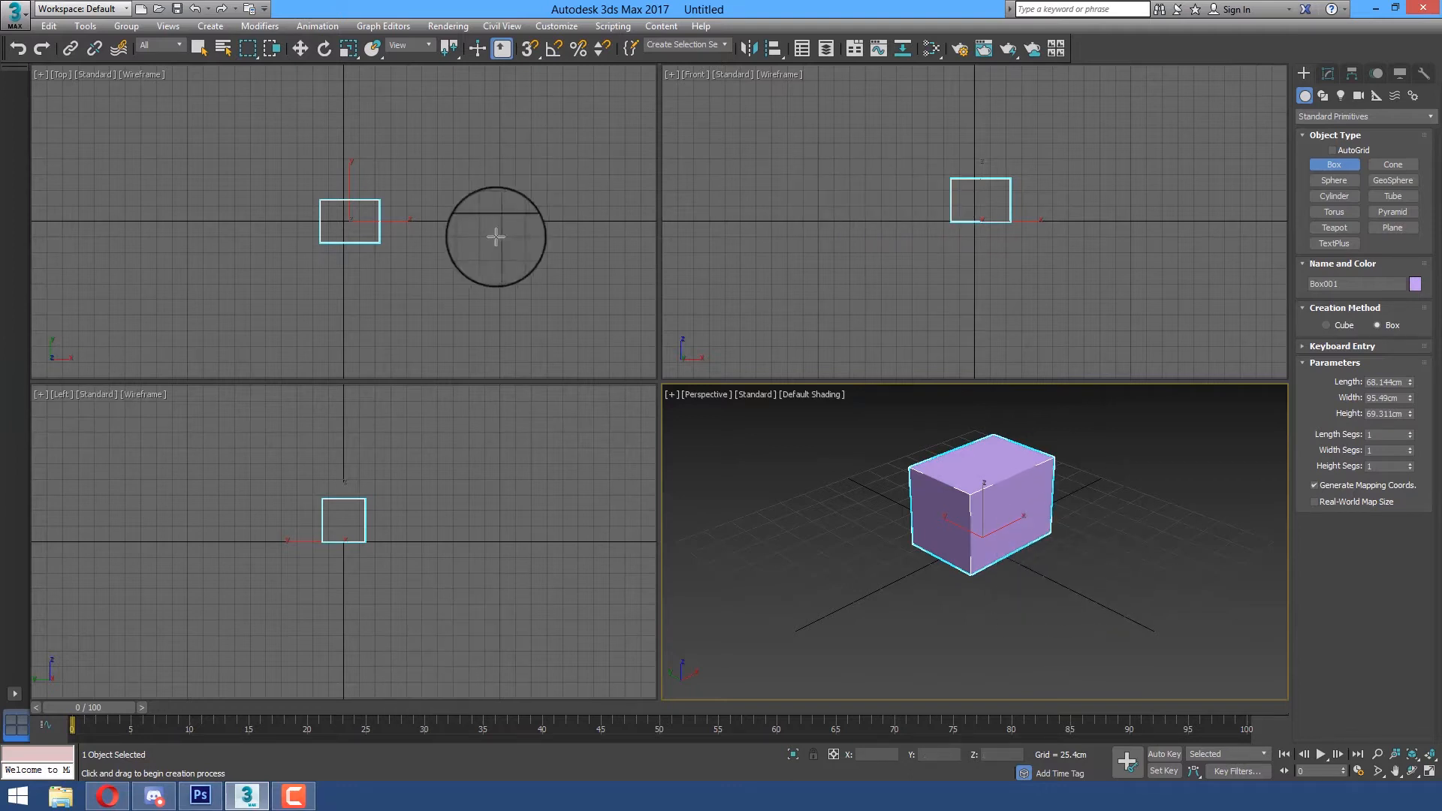
Draw a box about 114 × 112 × 83 cm in the Top viewport and another about 35 × 45 × -64 cm in the Left viewport
left_click(460, 153)
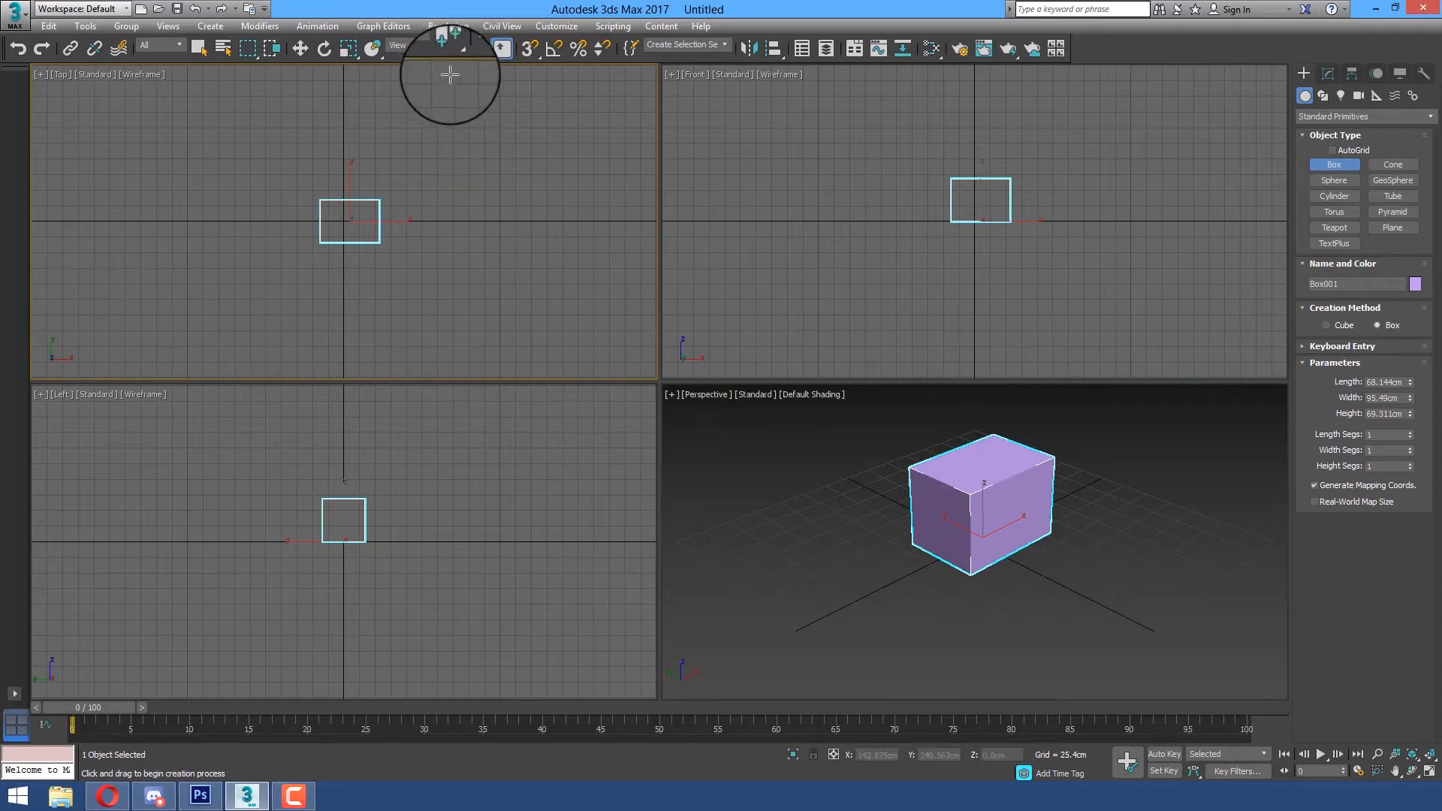
left_click_drag(427, 184, 497, 255)
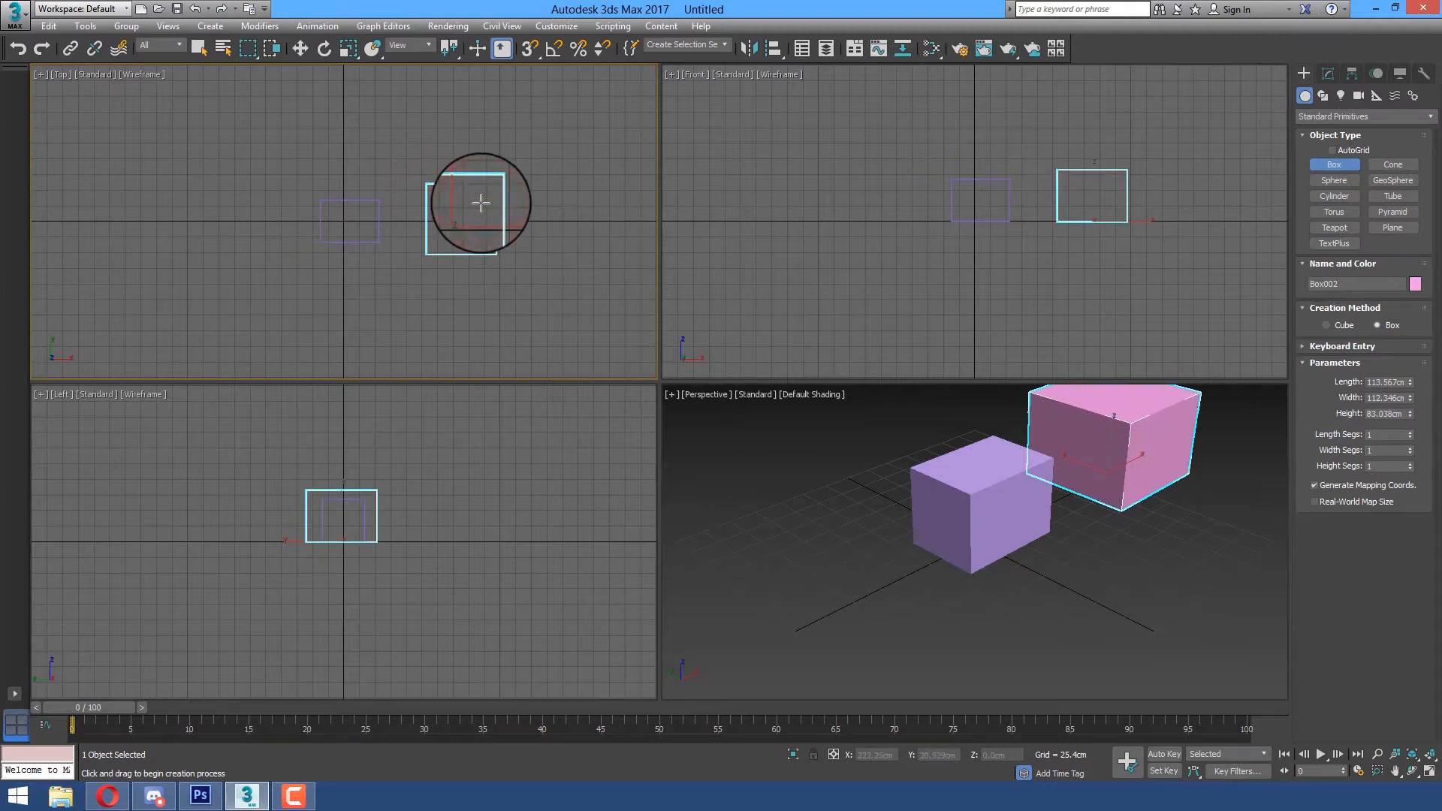
left_click(481, 203)
left_click_drag(435, 538, 421, 563)
left_click(461, 481)
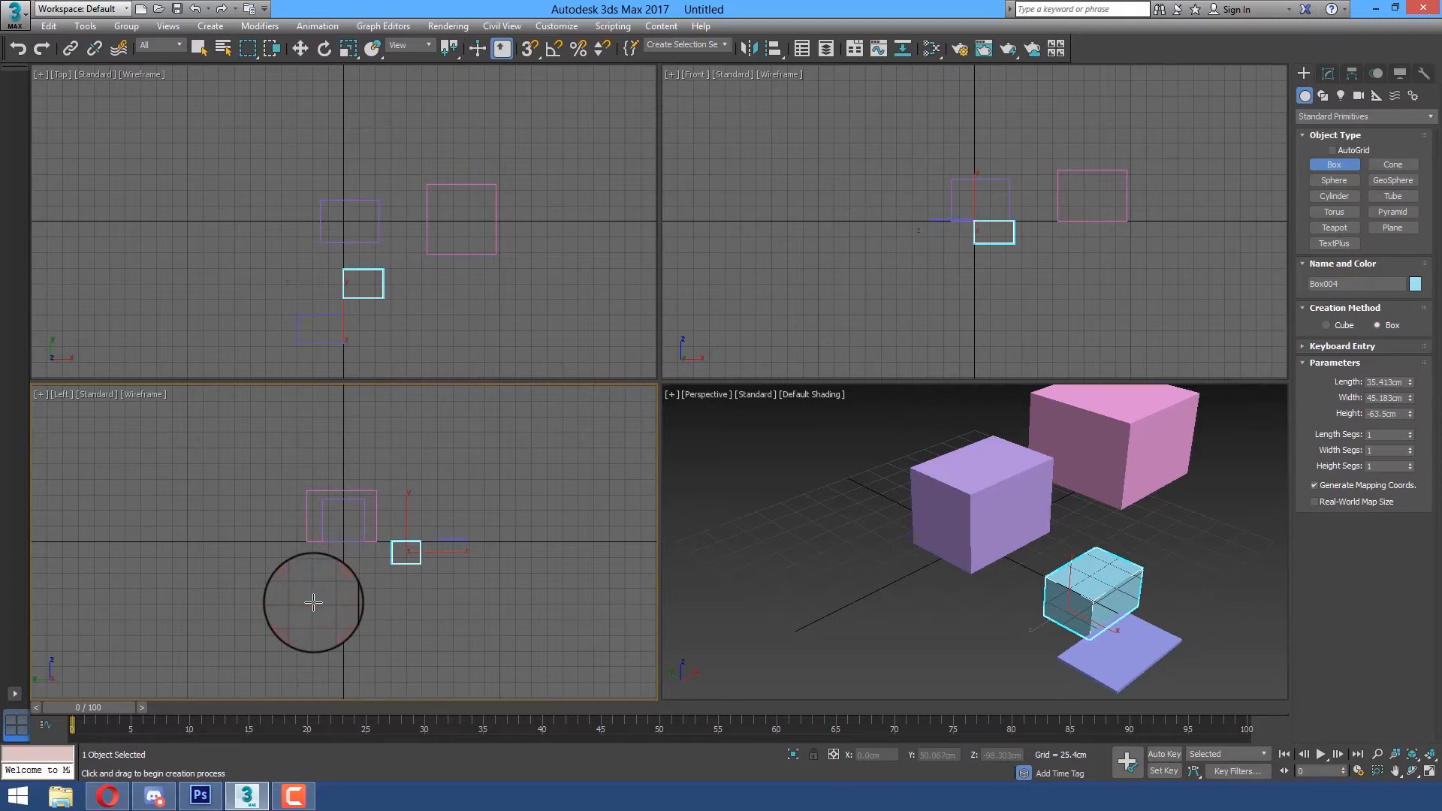
Maximize the Perspective viewport and restore the four-viewport display
left_click(726, 423)
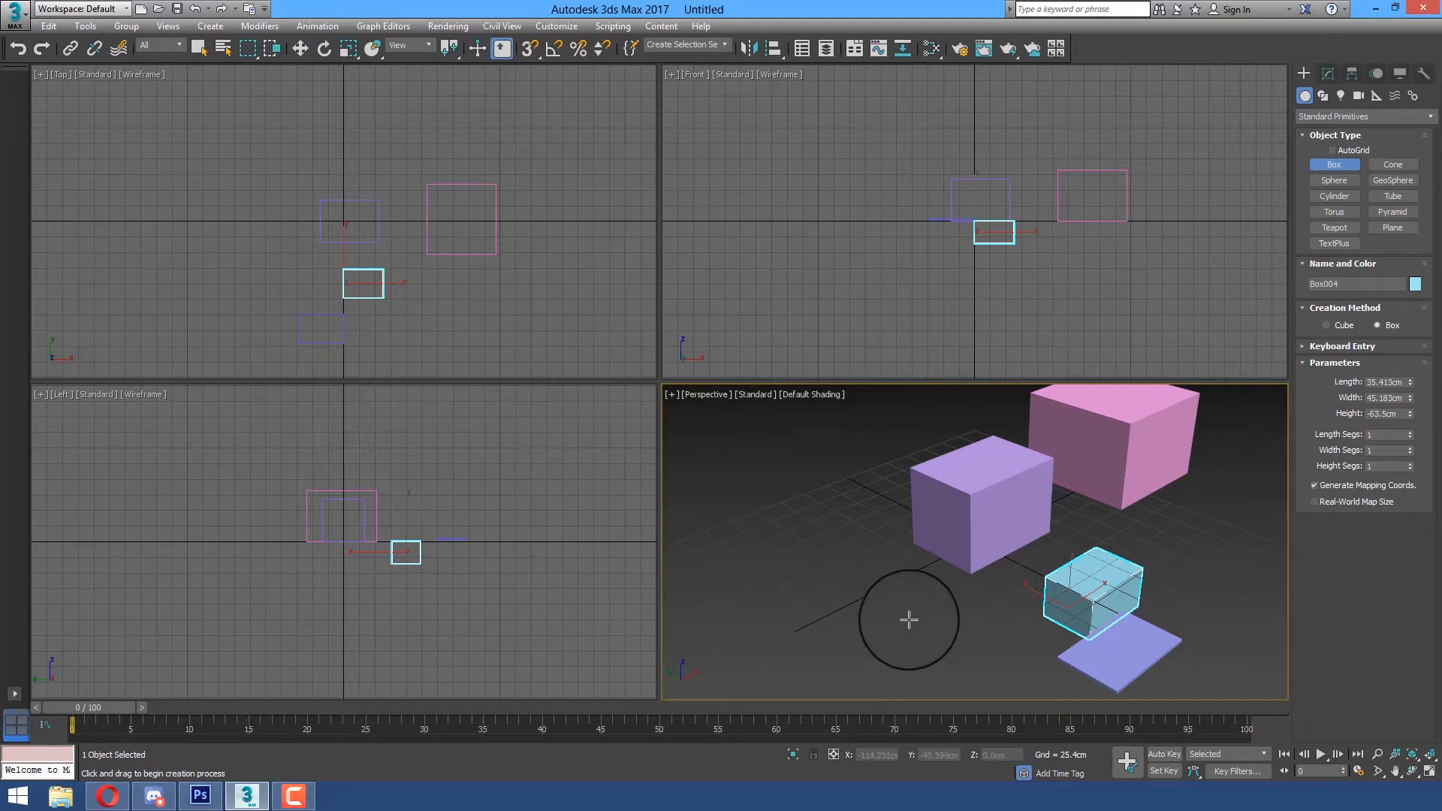
key("alt+w")
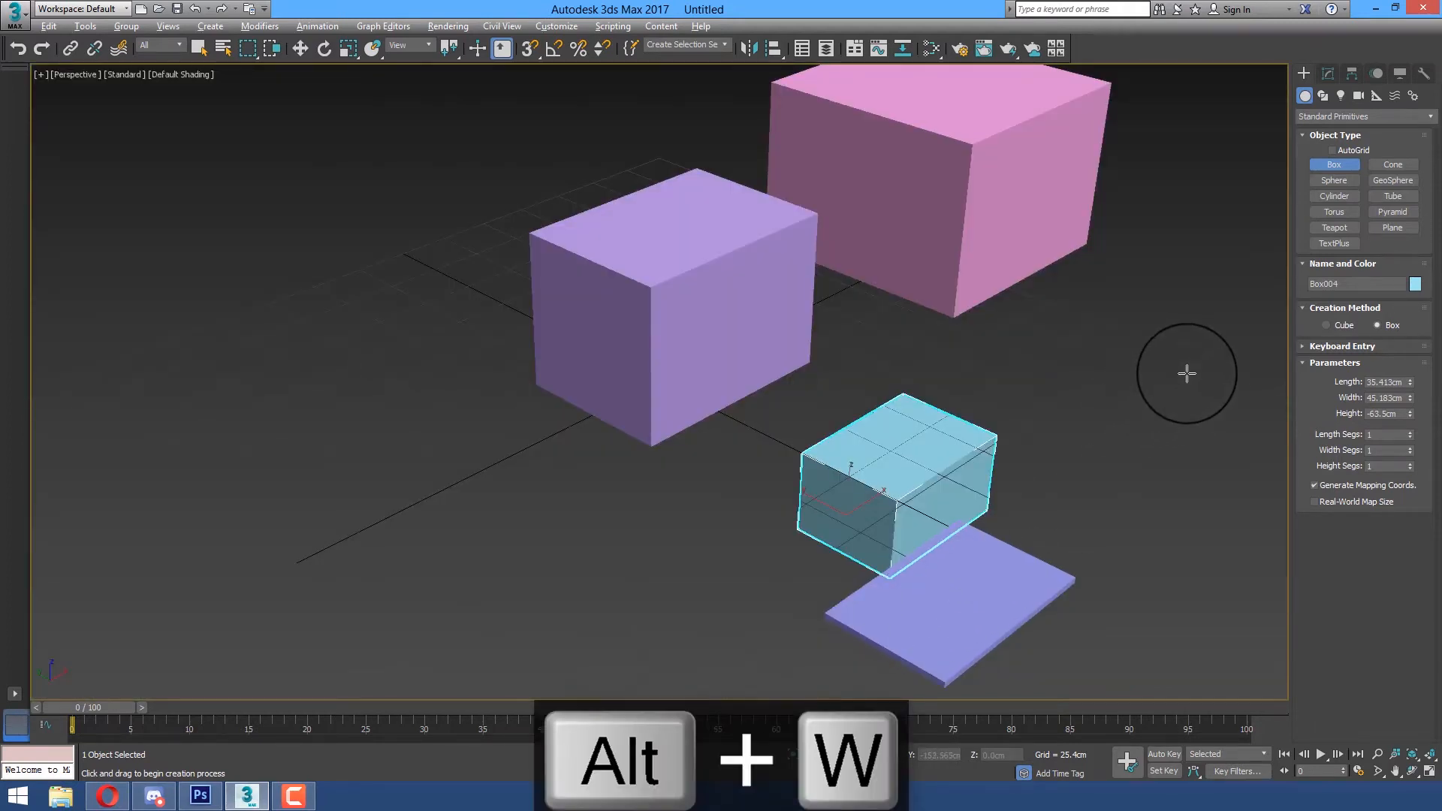
key("alt+w")
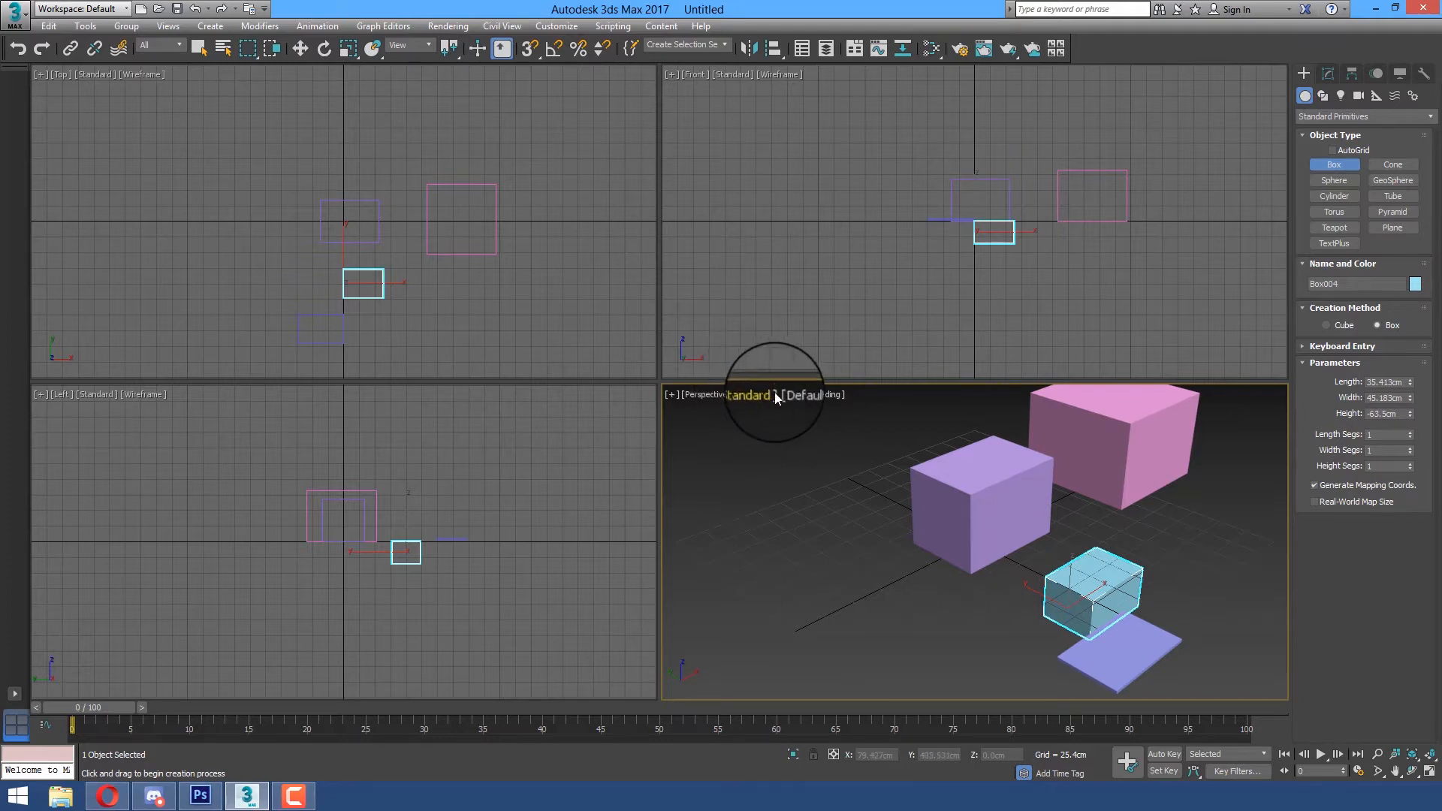
Enlarge the Perspective viewport by shifting the viewport borders, and apply the standard layout with four equal viewports
left_click_drag(788, 381, 807, 260)
left_click_drag(659, 290, 242, 314)
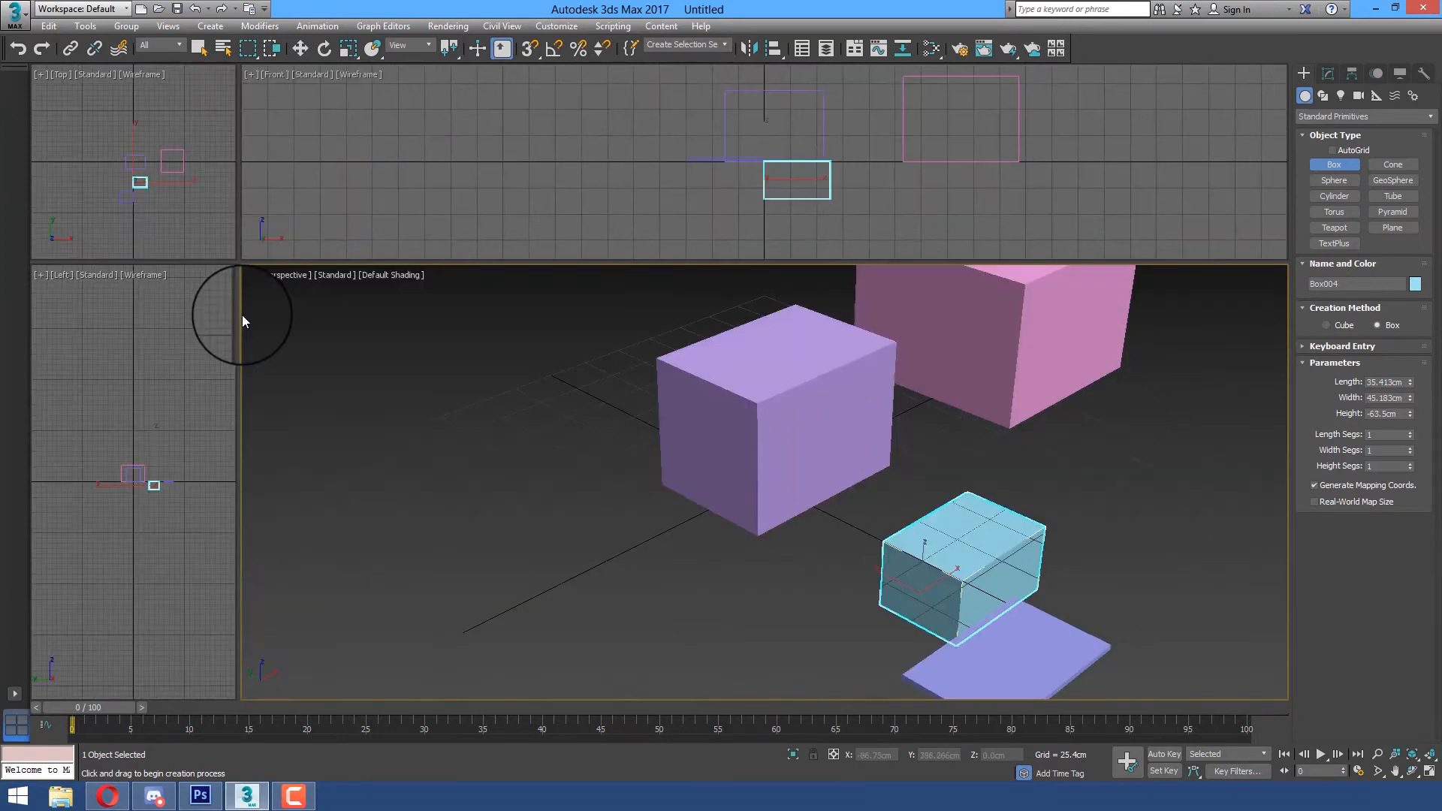
left_click(15, 694)
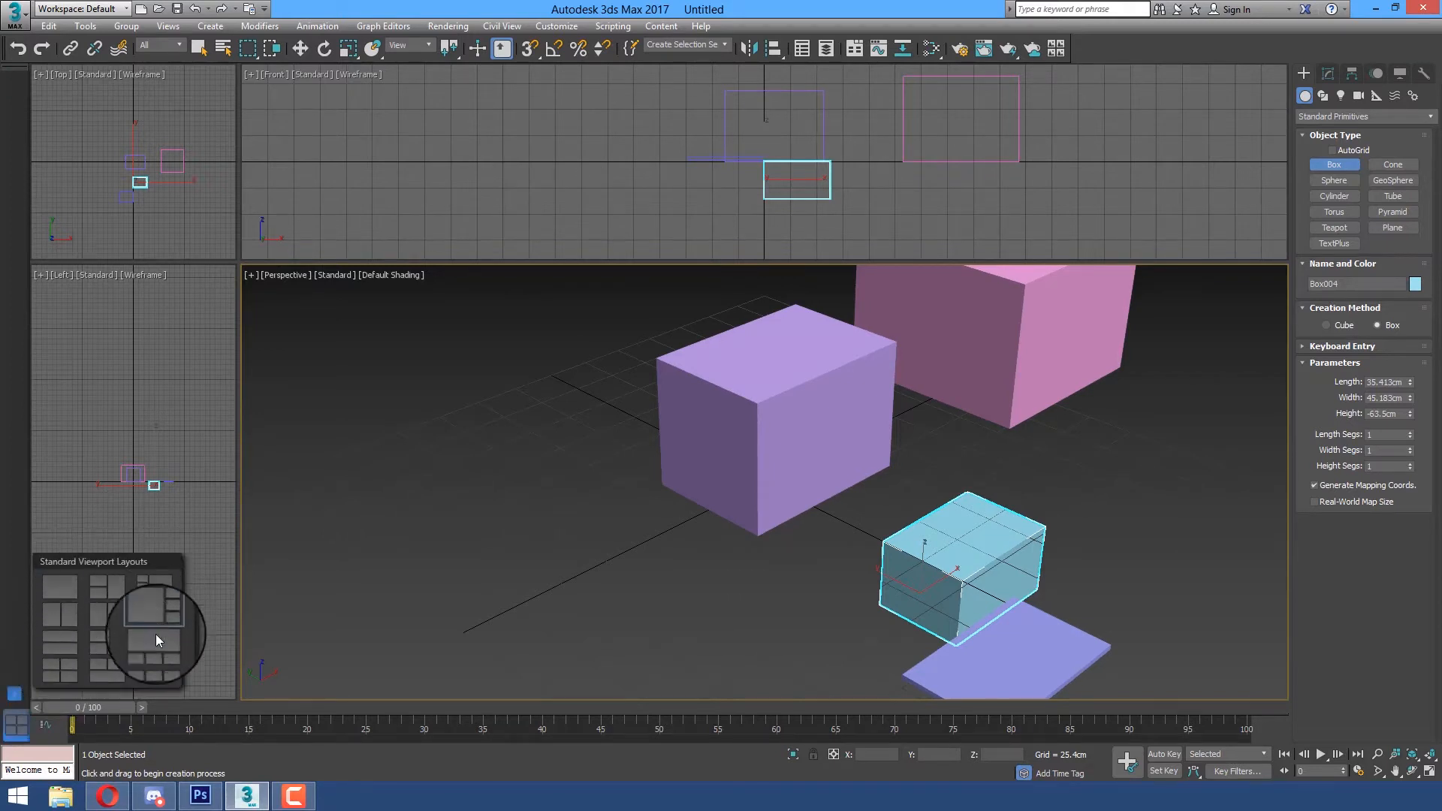
left_click(62, 674)
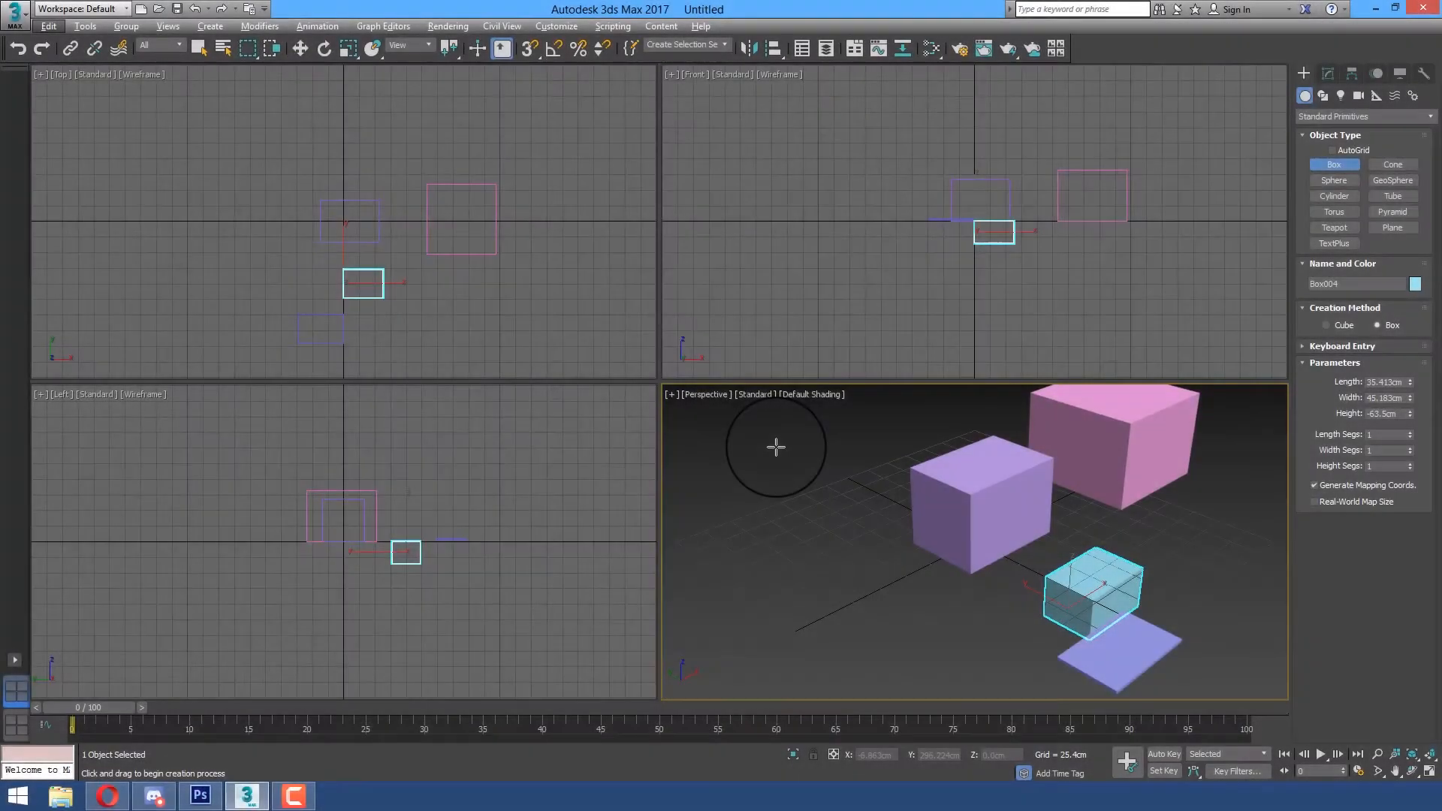
Leave box creation and maximize the Perspective viewport with all four boxes in view
middle_click_drag(789, 444, 791, 474, "alt")
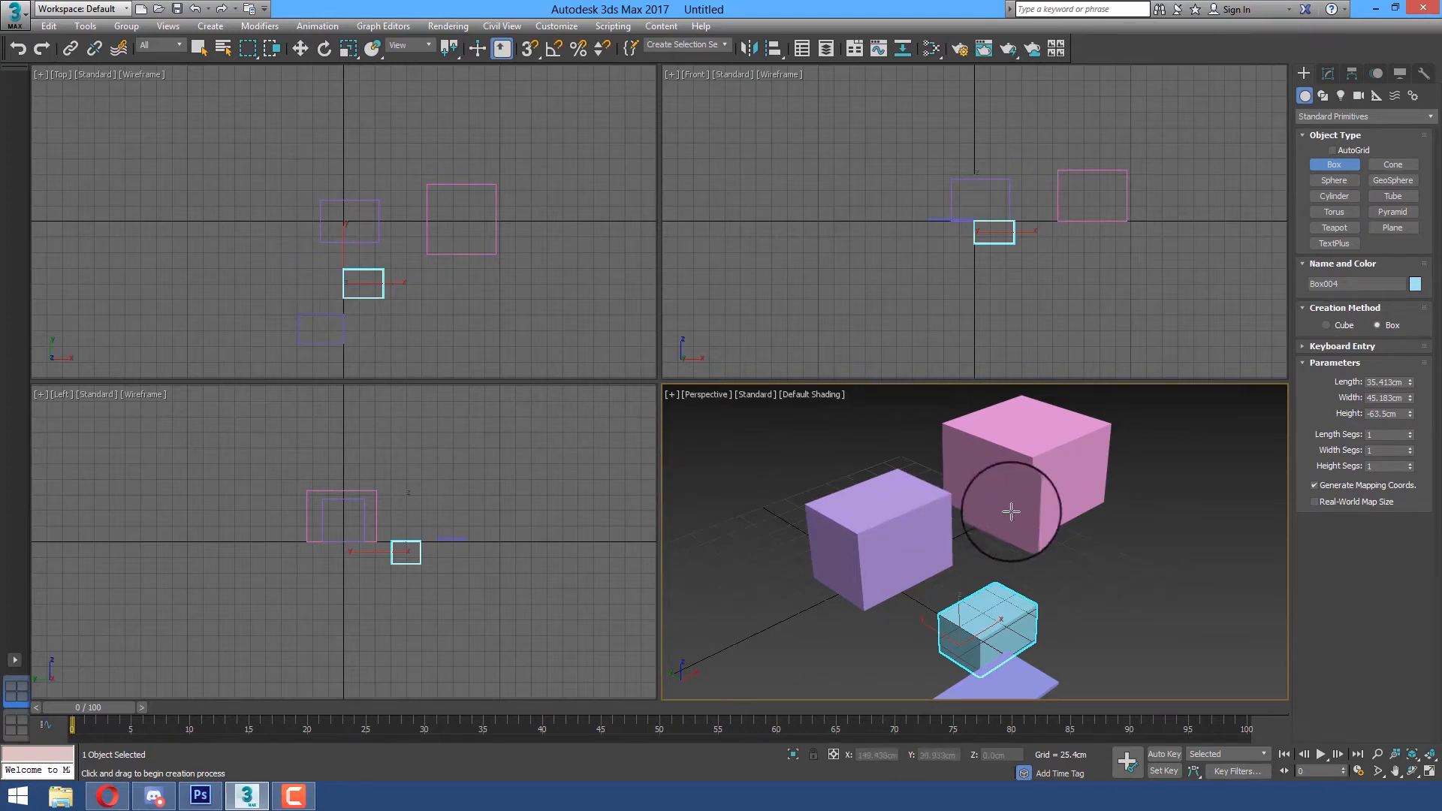
mouse_move(1042, 547)
middle_mouse_down()
mouse_move(1036, 561)
mouse_move(1029, 550)
middle_mouse_up()
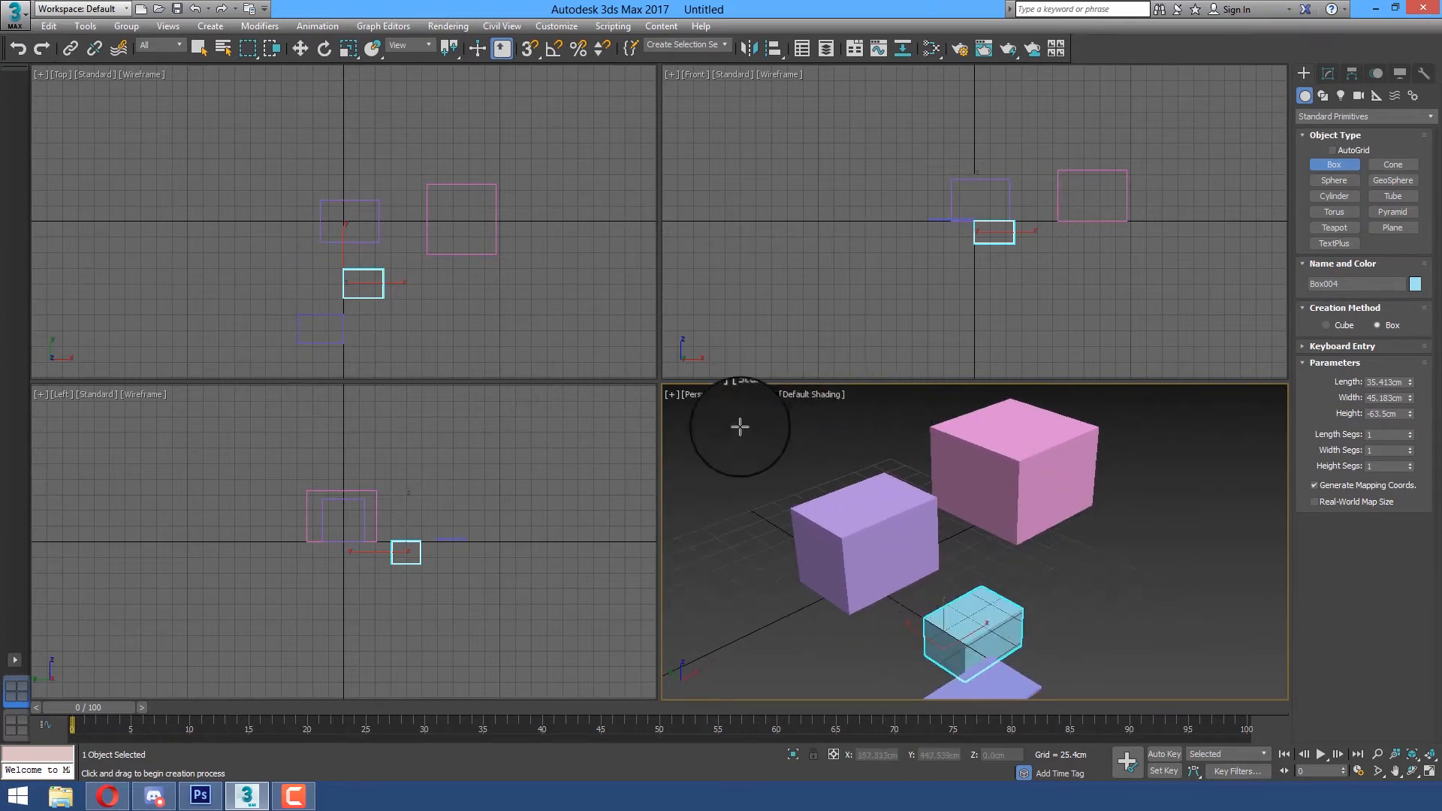
right_click(1165, 509)
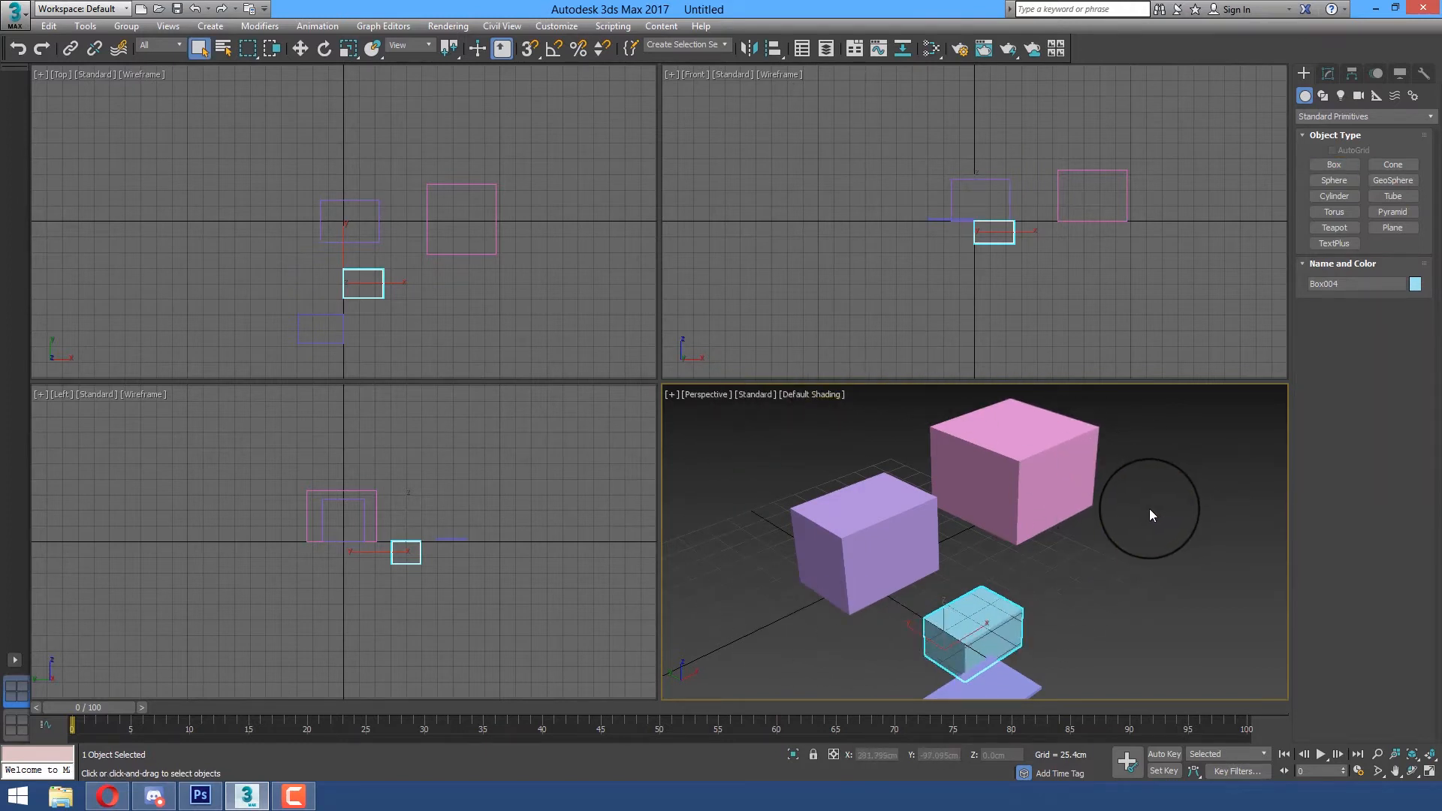
key("alt+w")
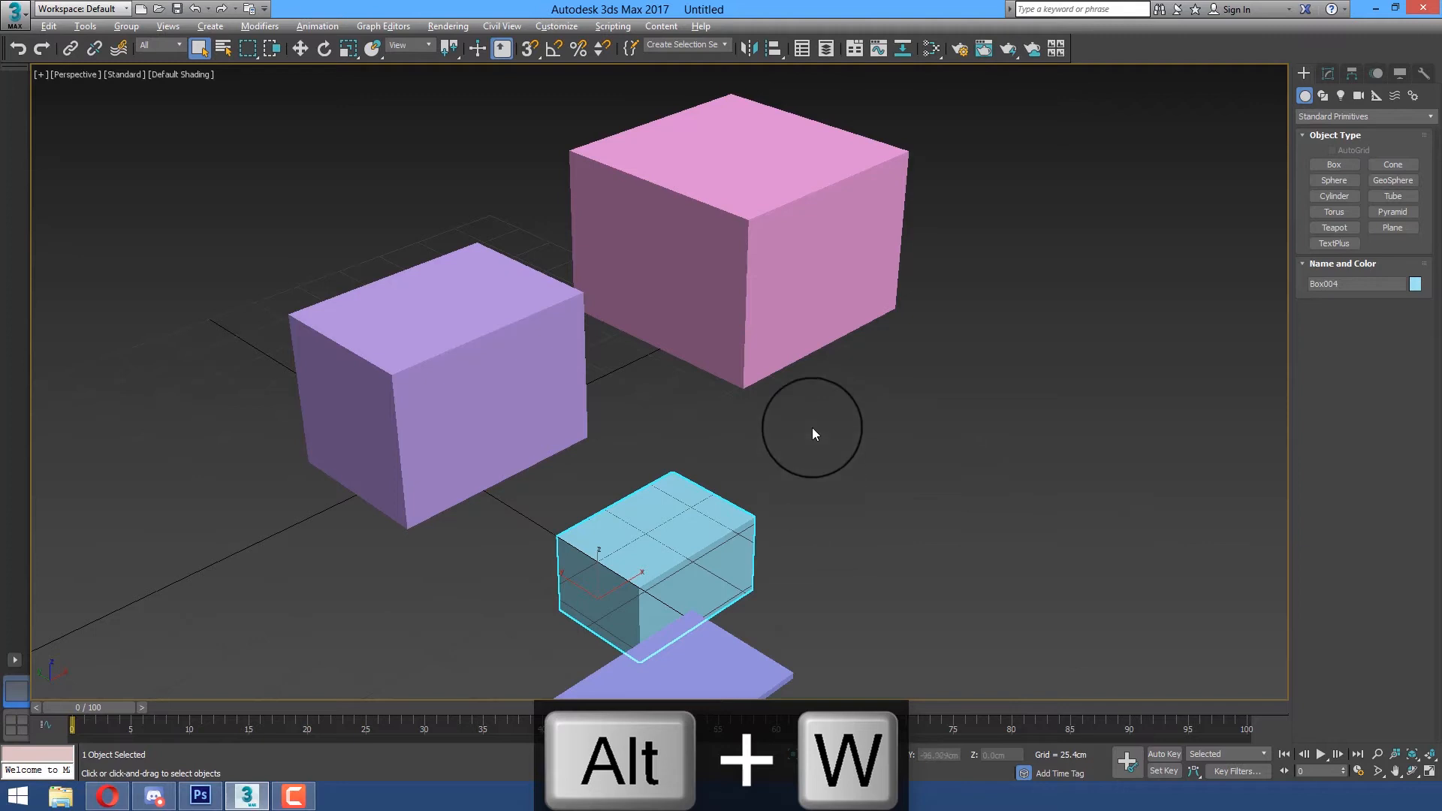
scroll(812, 426, "down", 3)
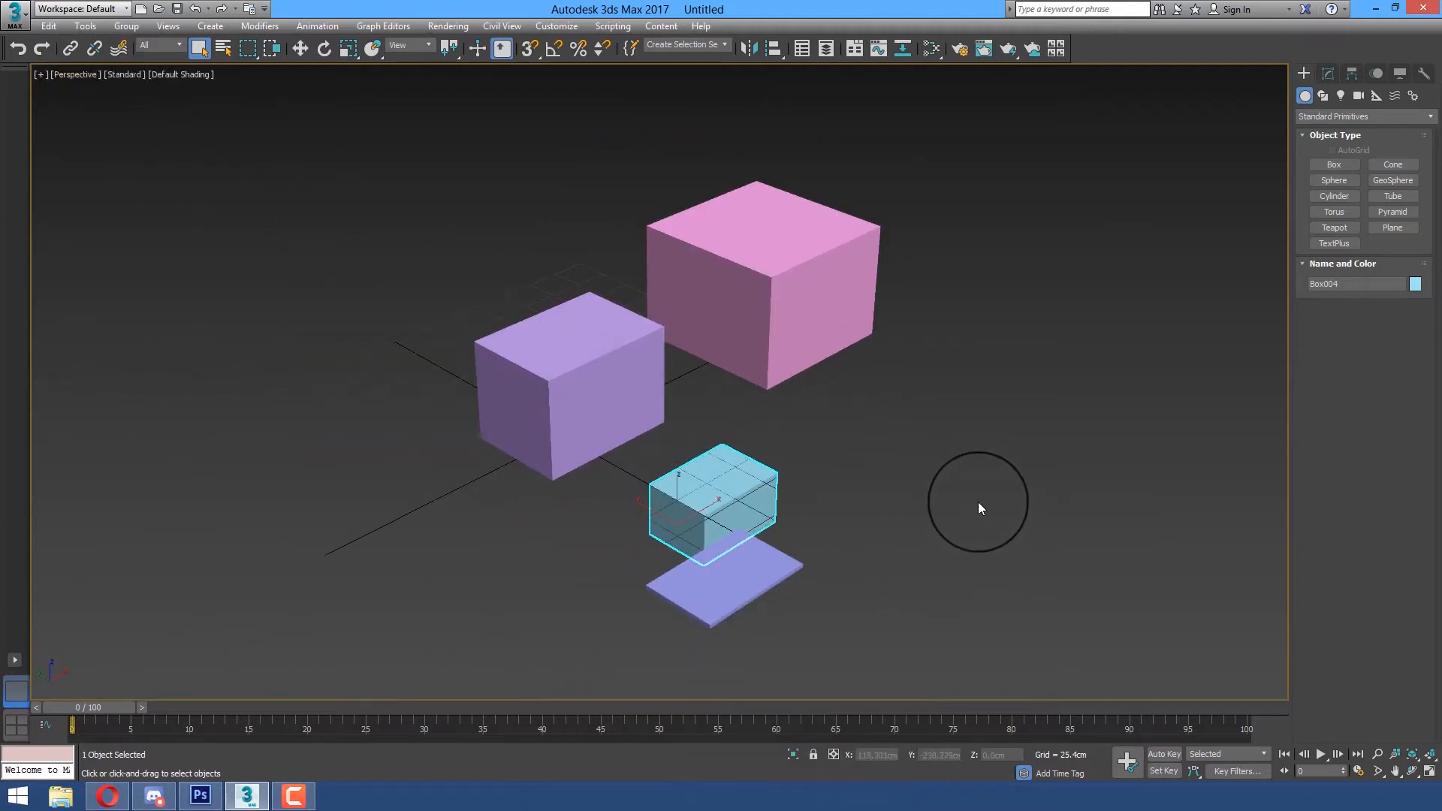
Examine the boxes in the maximized viewport from the Top, Left, Front, Bottom and Perspective views
key("t")
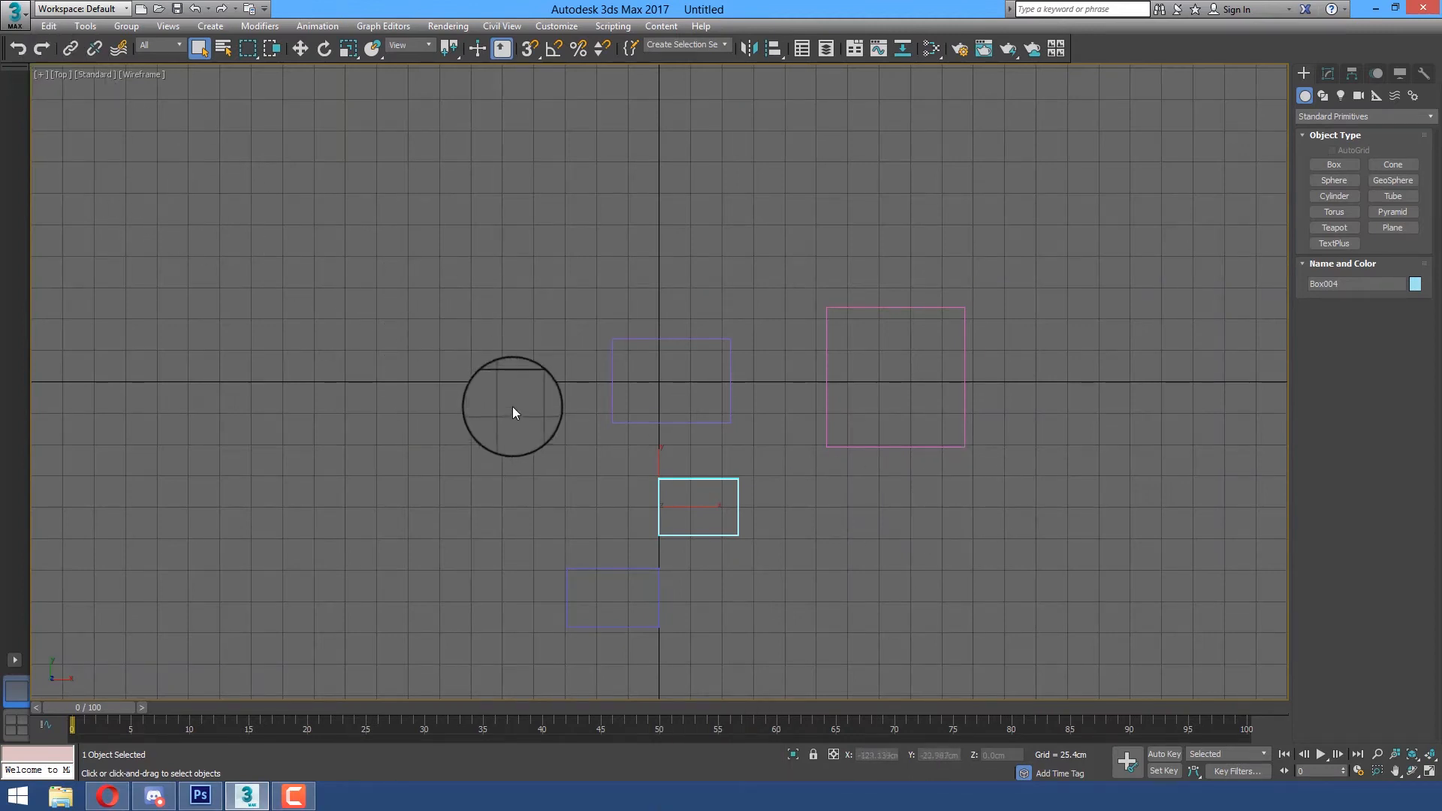
key("l")
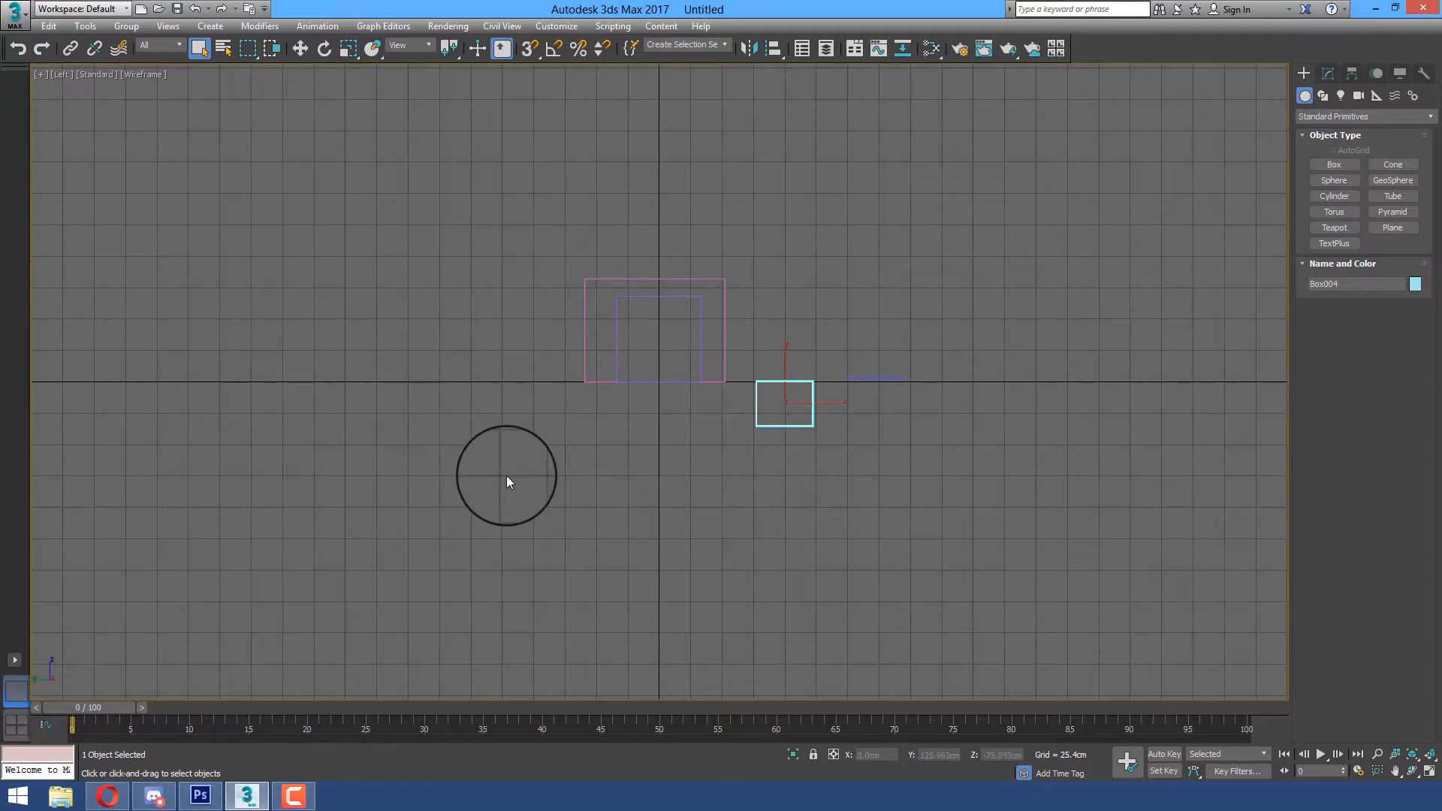
key("f")
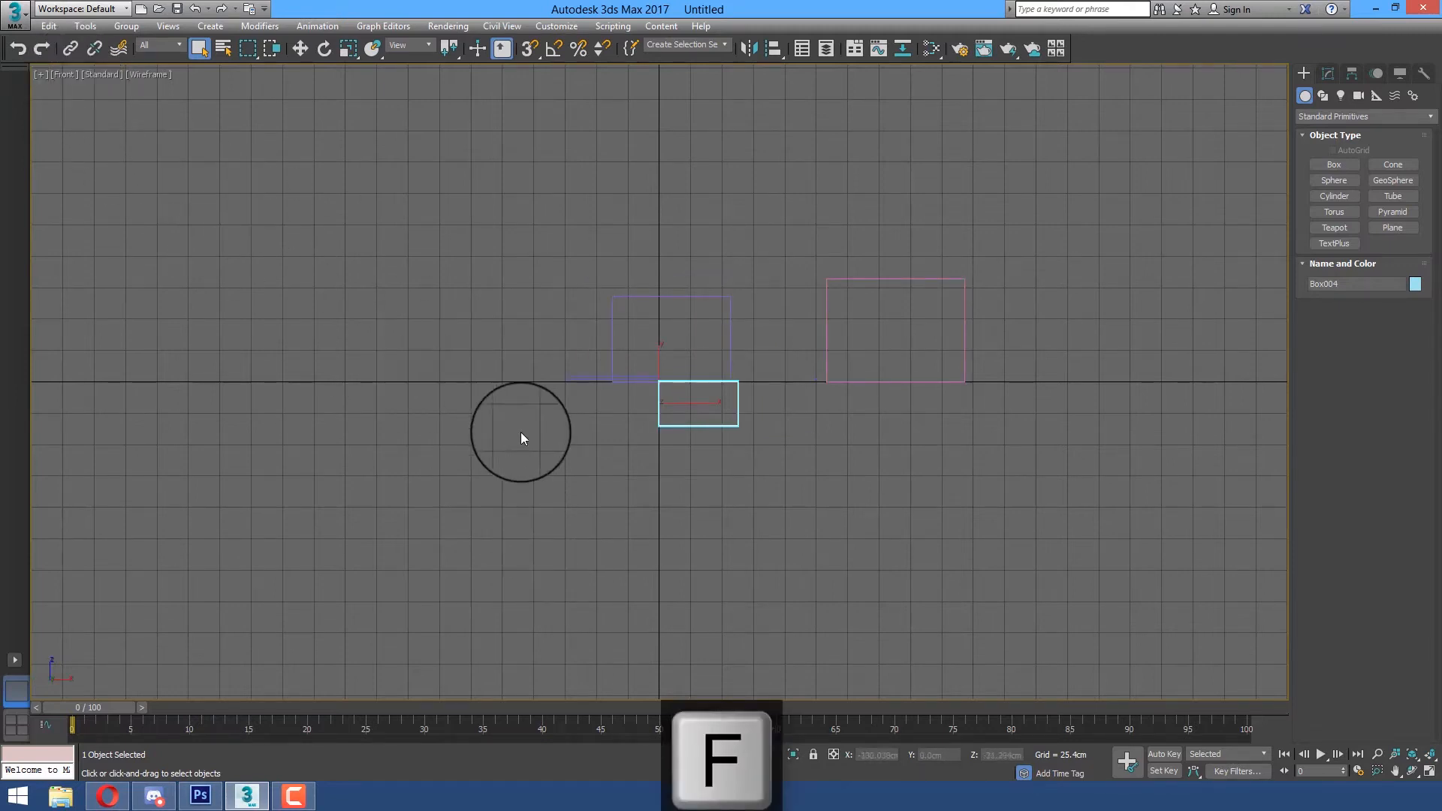
key("b")
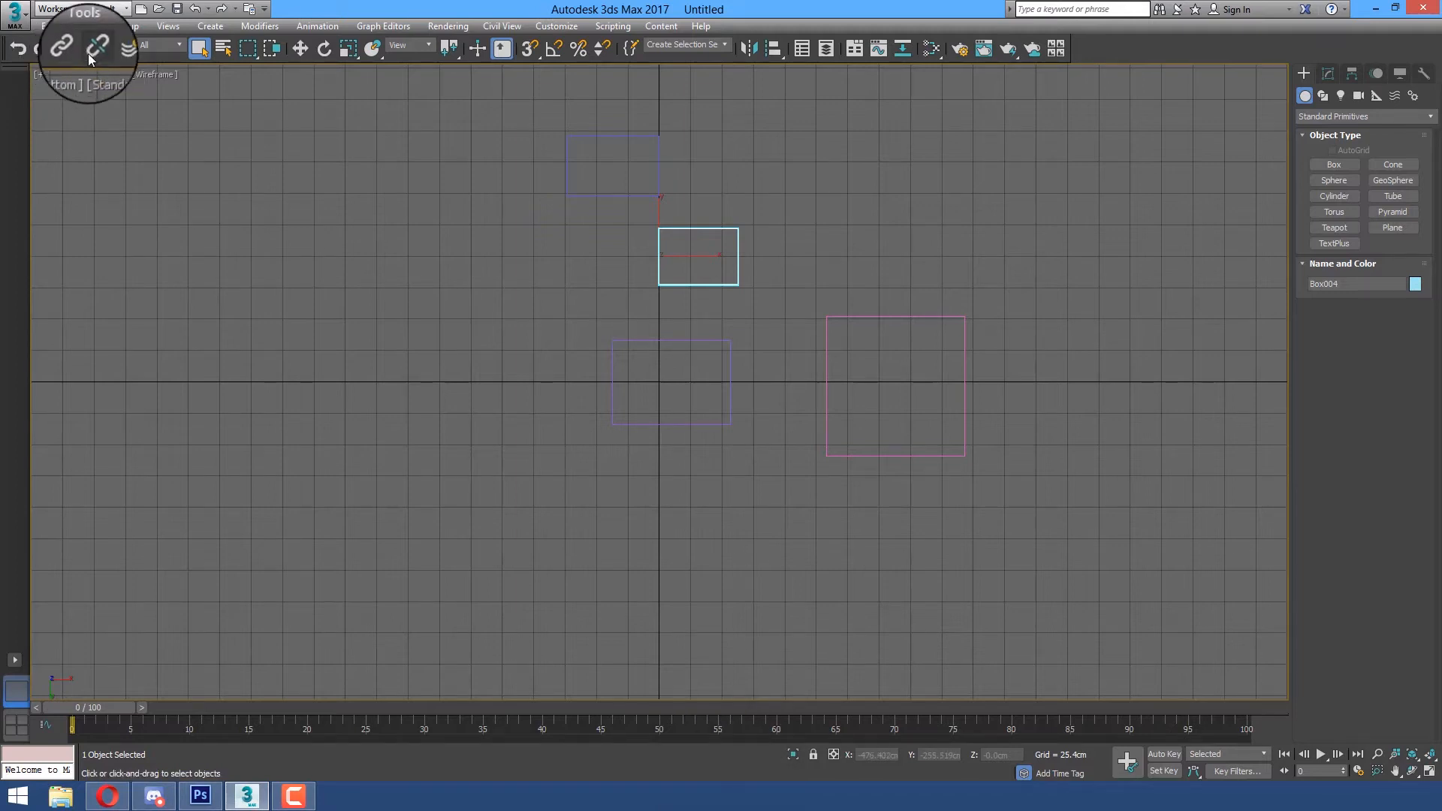
key("p")
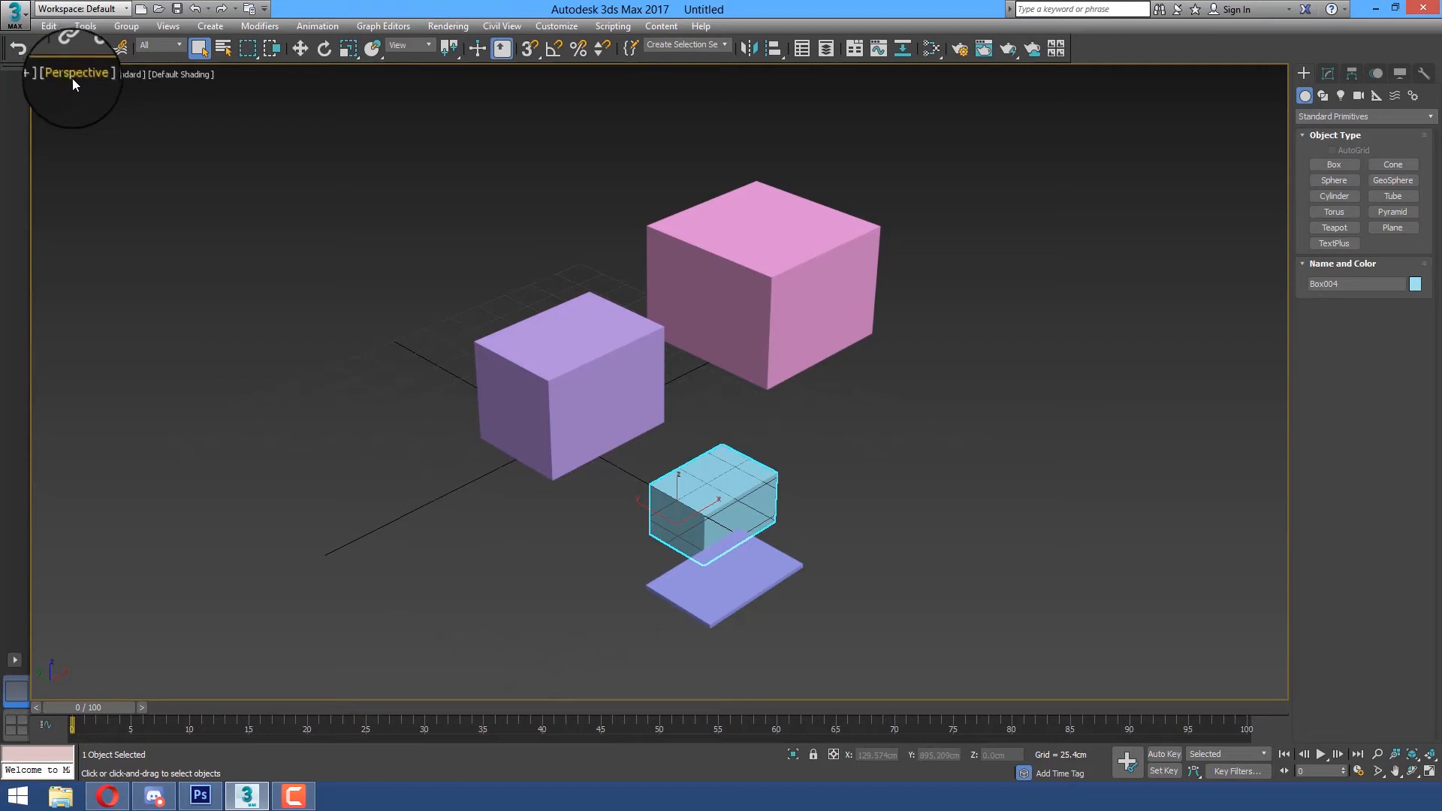
key("t")
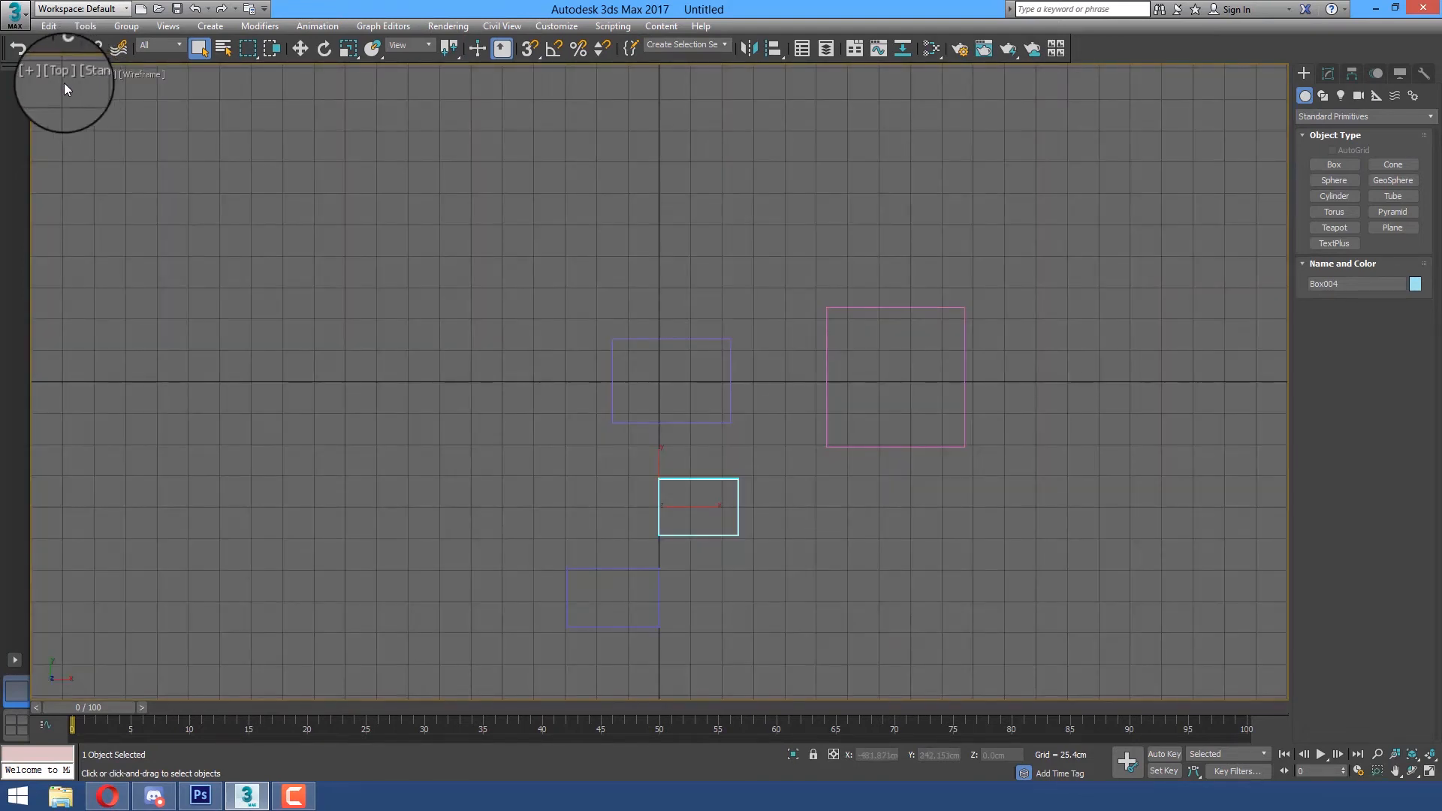
key("l")
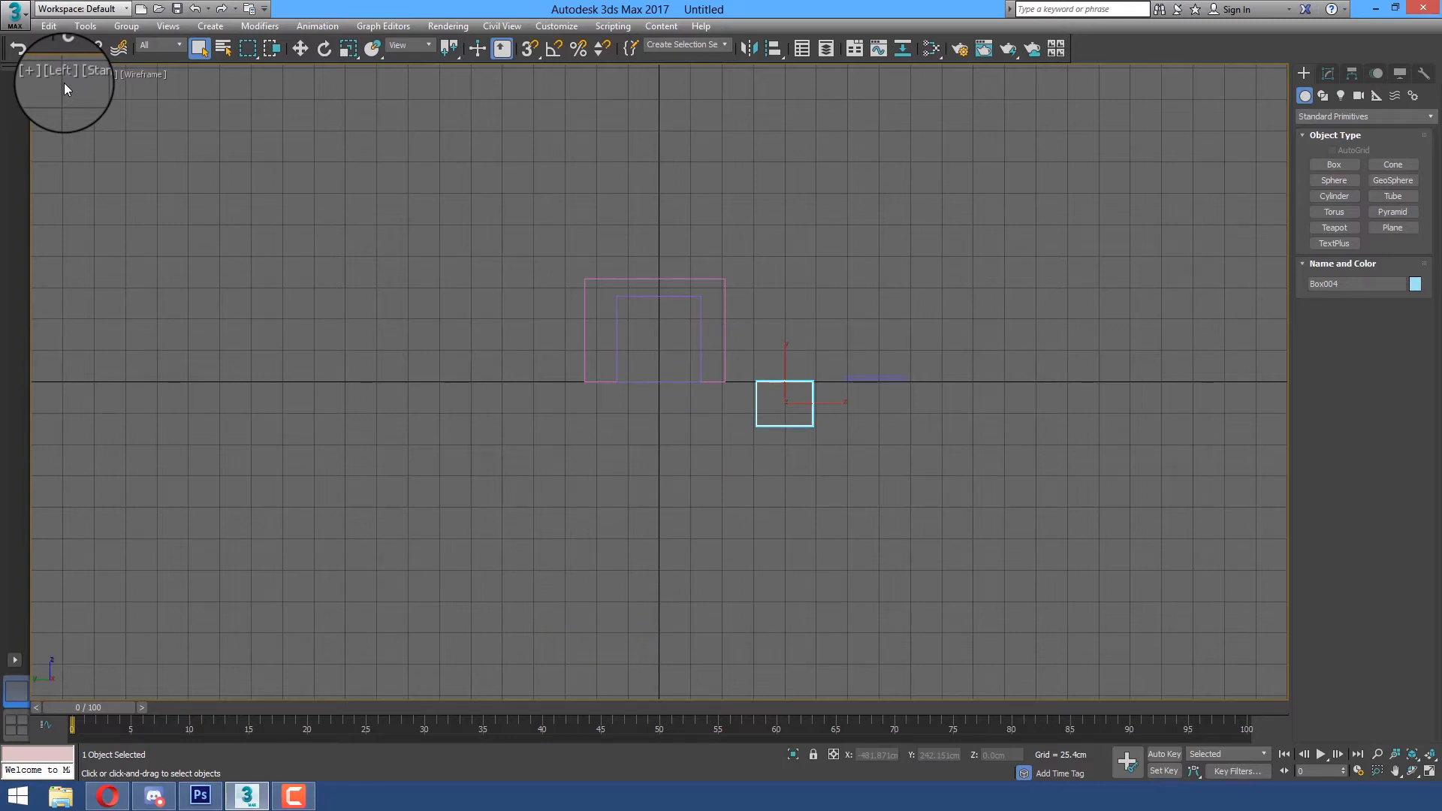
key("f")
key("t")
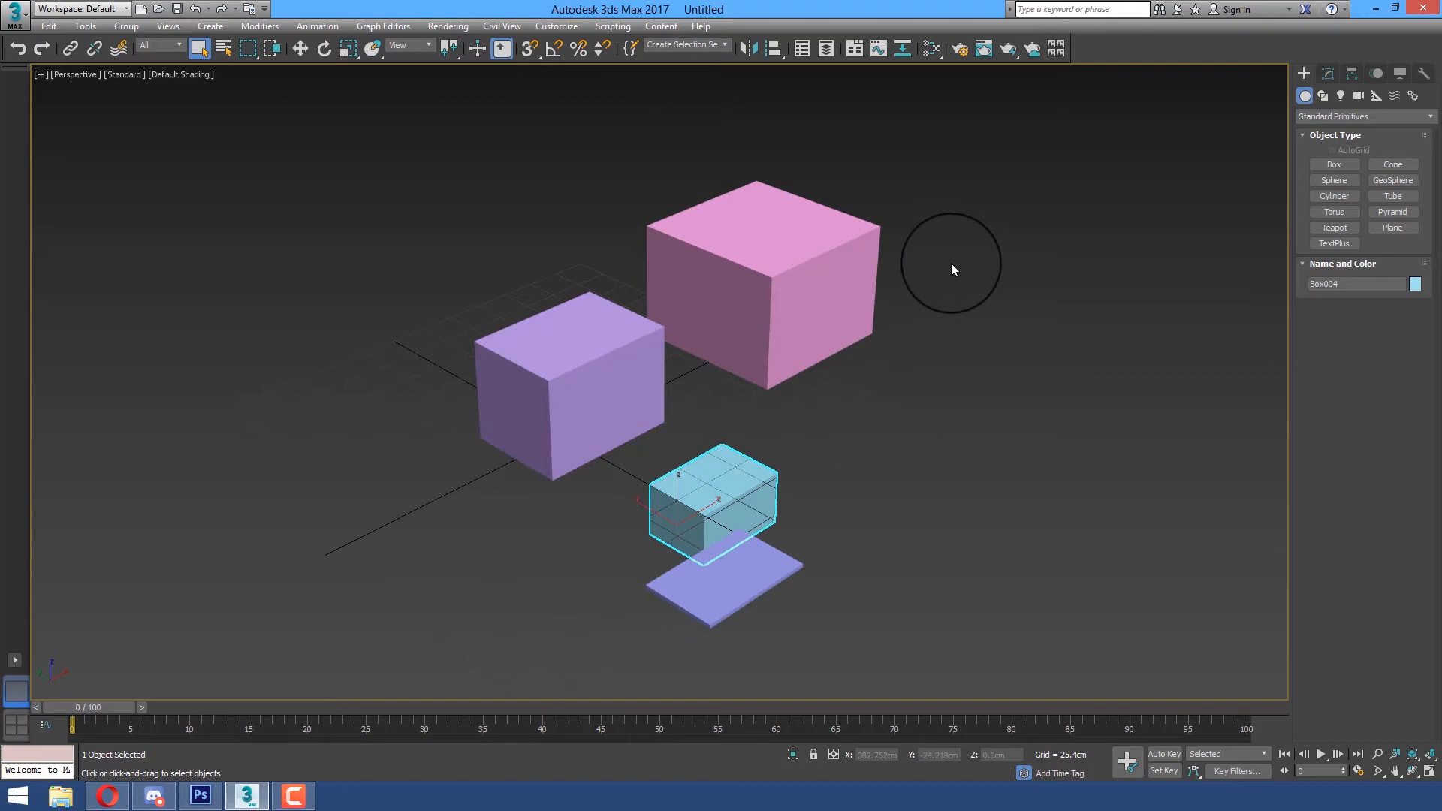
Switch the Perspective view to wireframe and back to default shading, and turn on edged faces
key("F3")
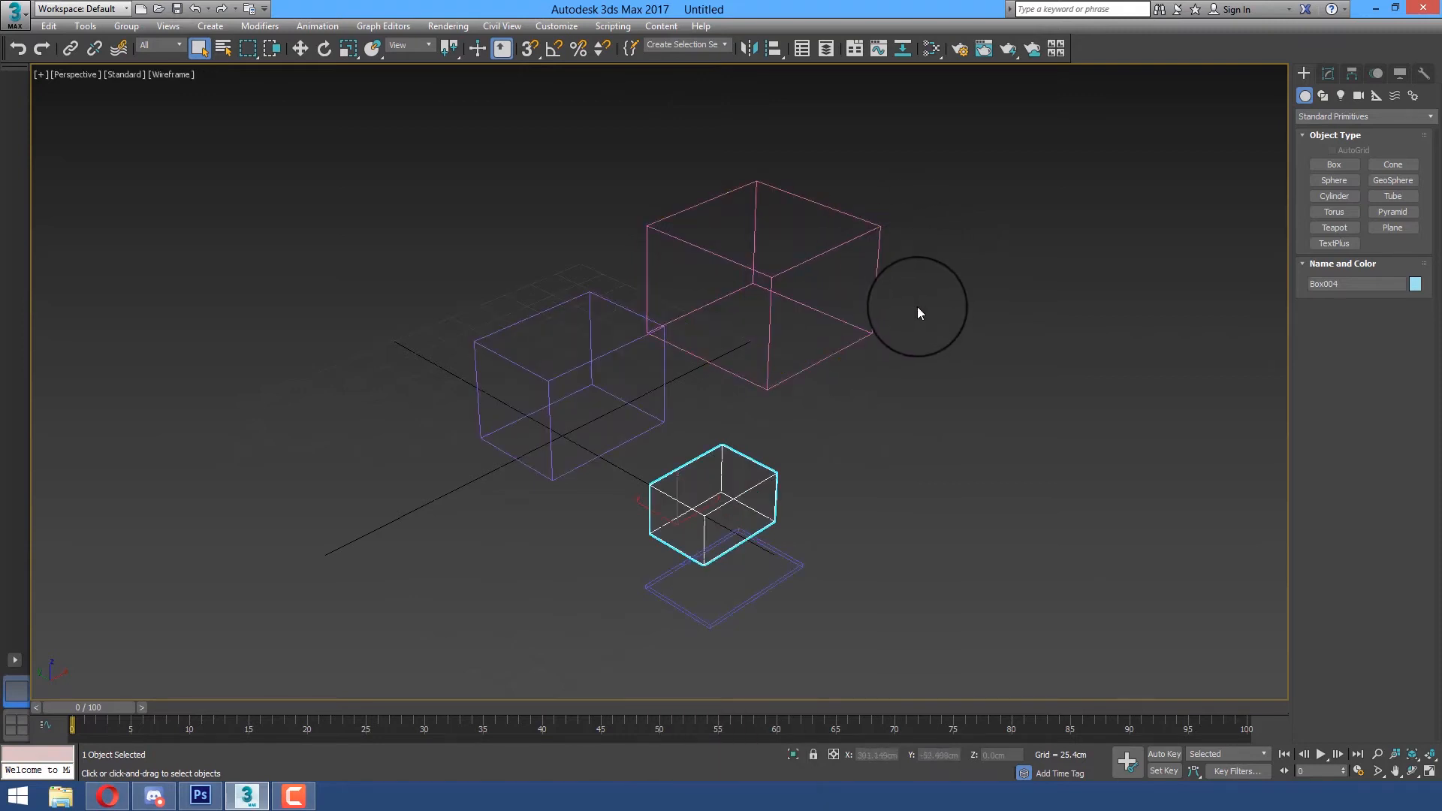
key("F3")
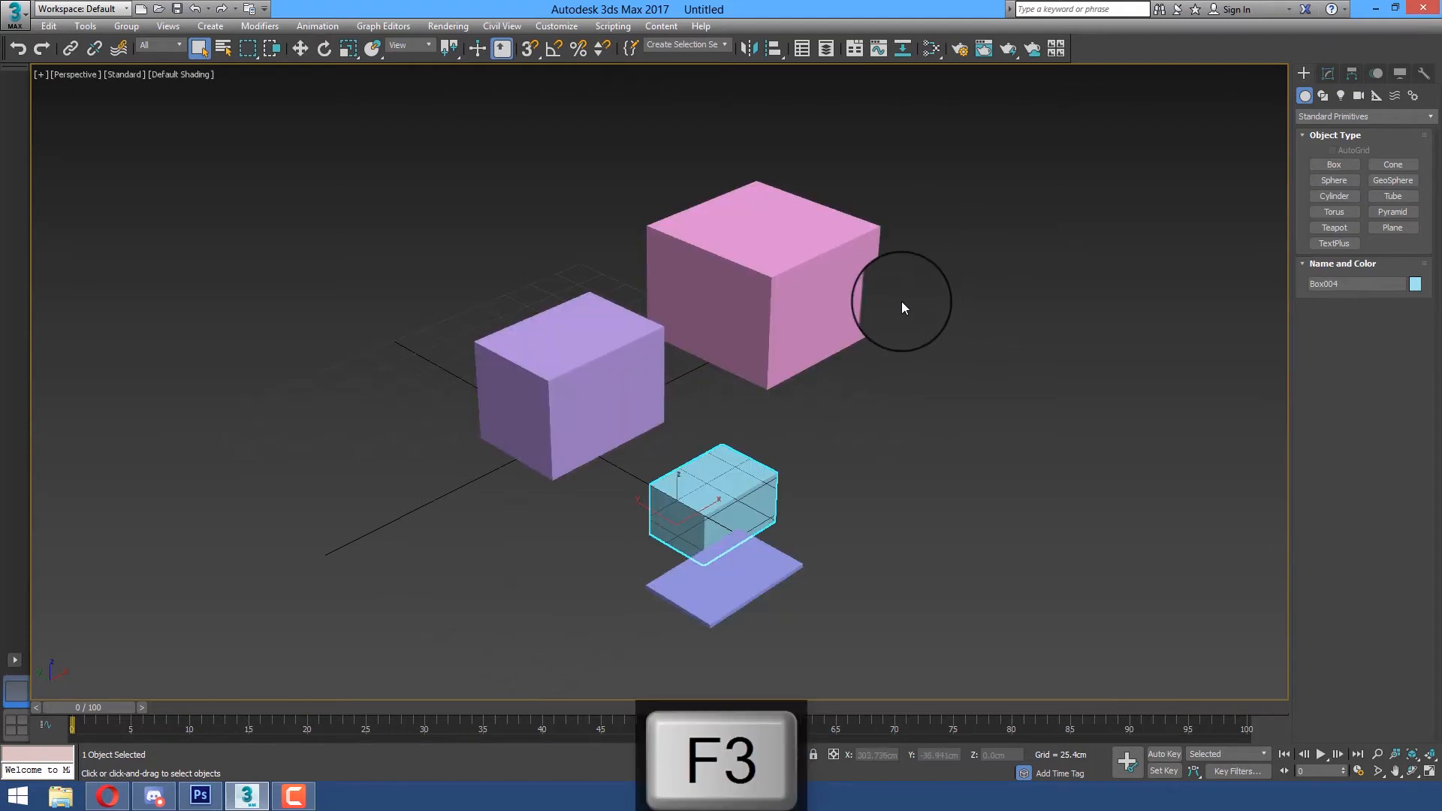
key("F4")
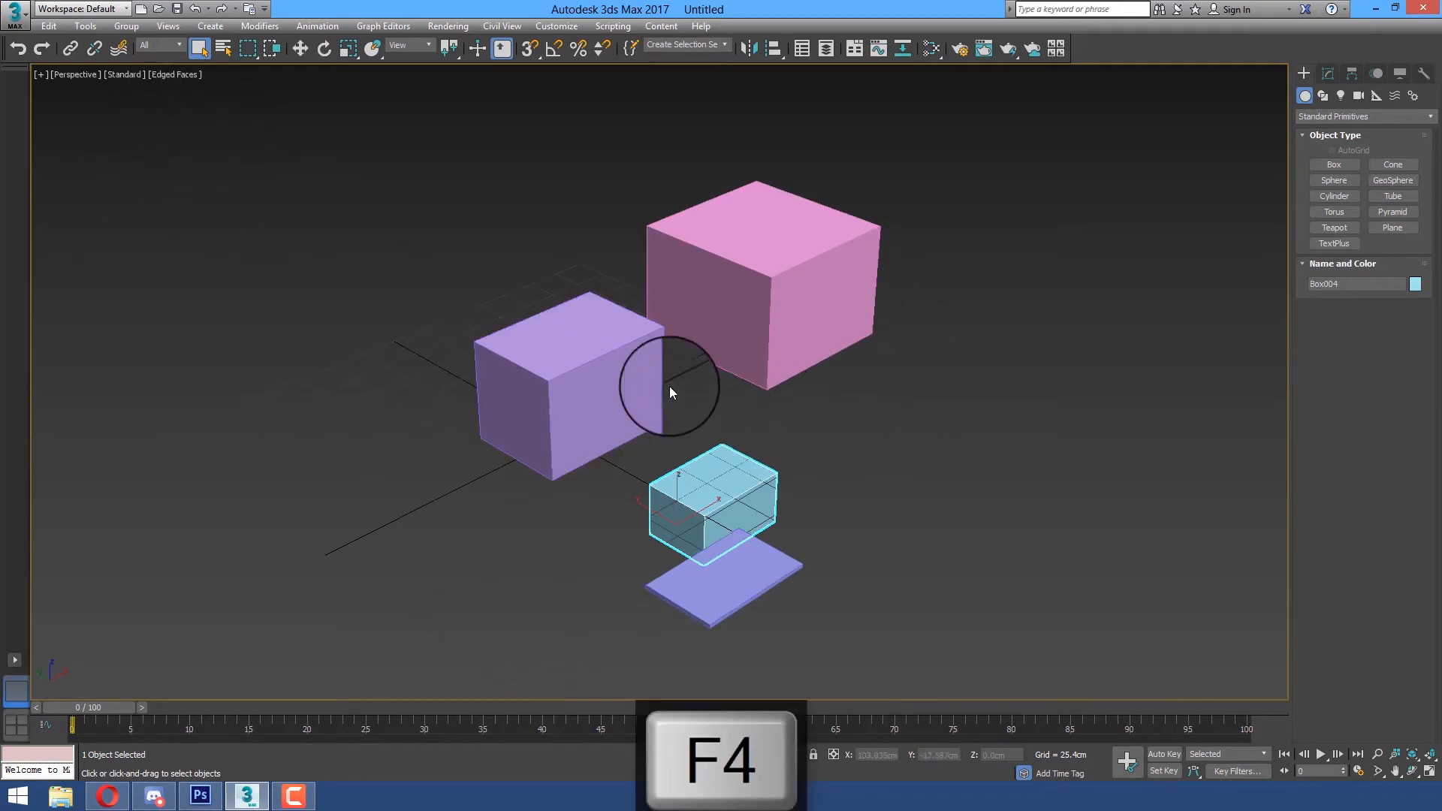
Select each of the four boxes in turn to inspect their edges, reselect the purple box and turn off edged faces
left_click(579, 386)
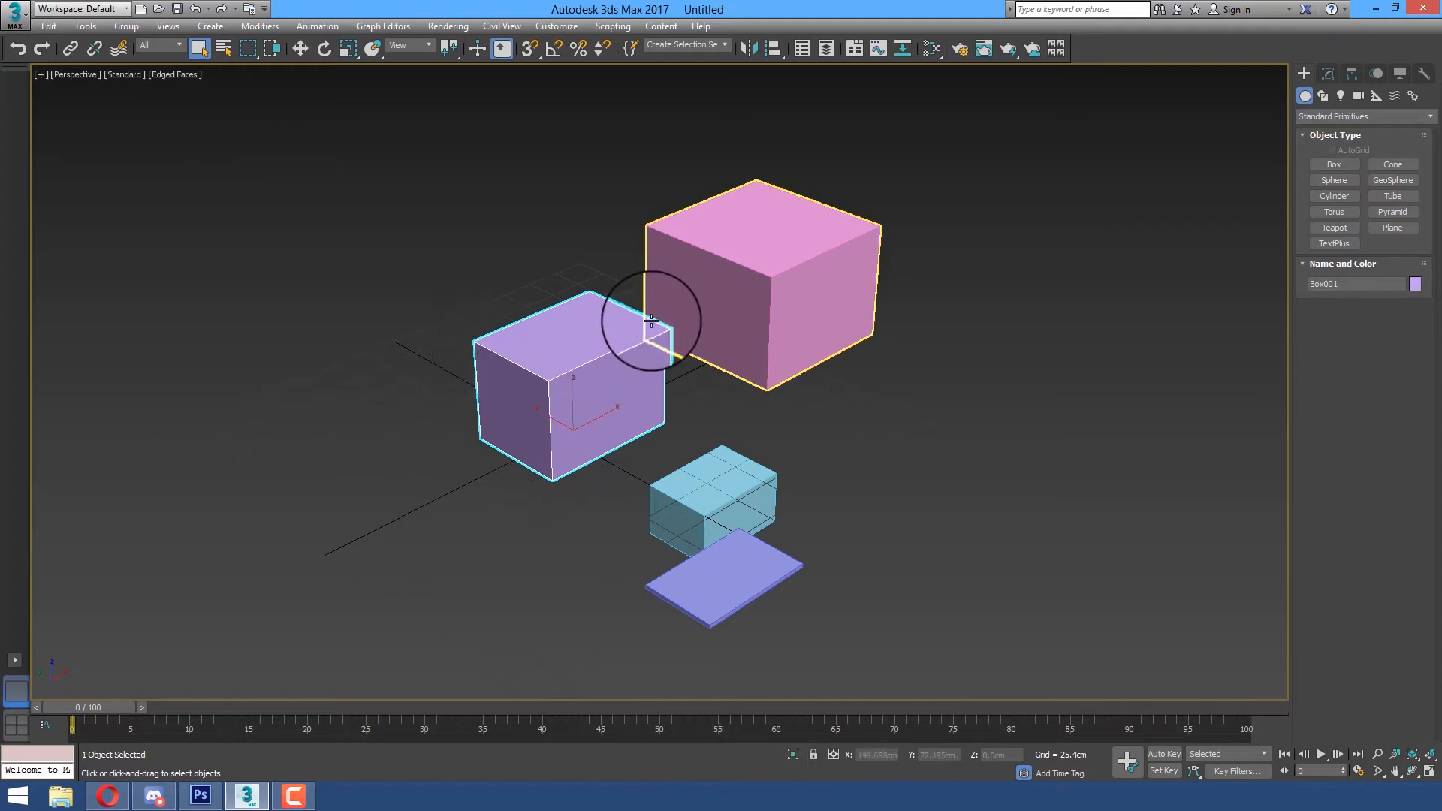
left_click(814, 302)
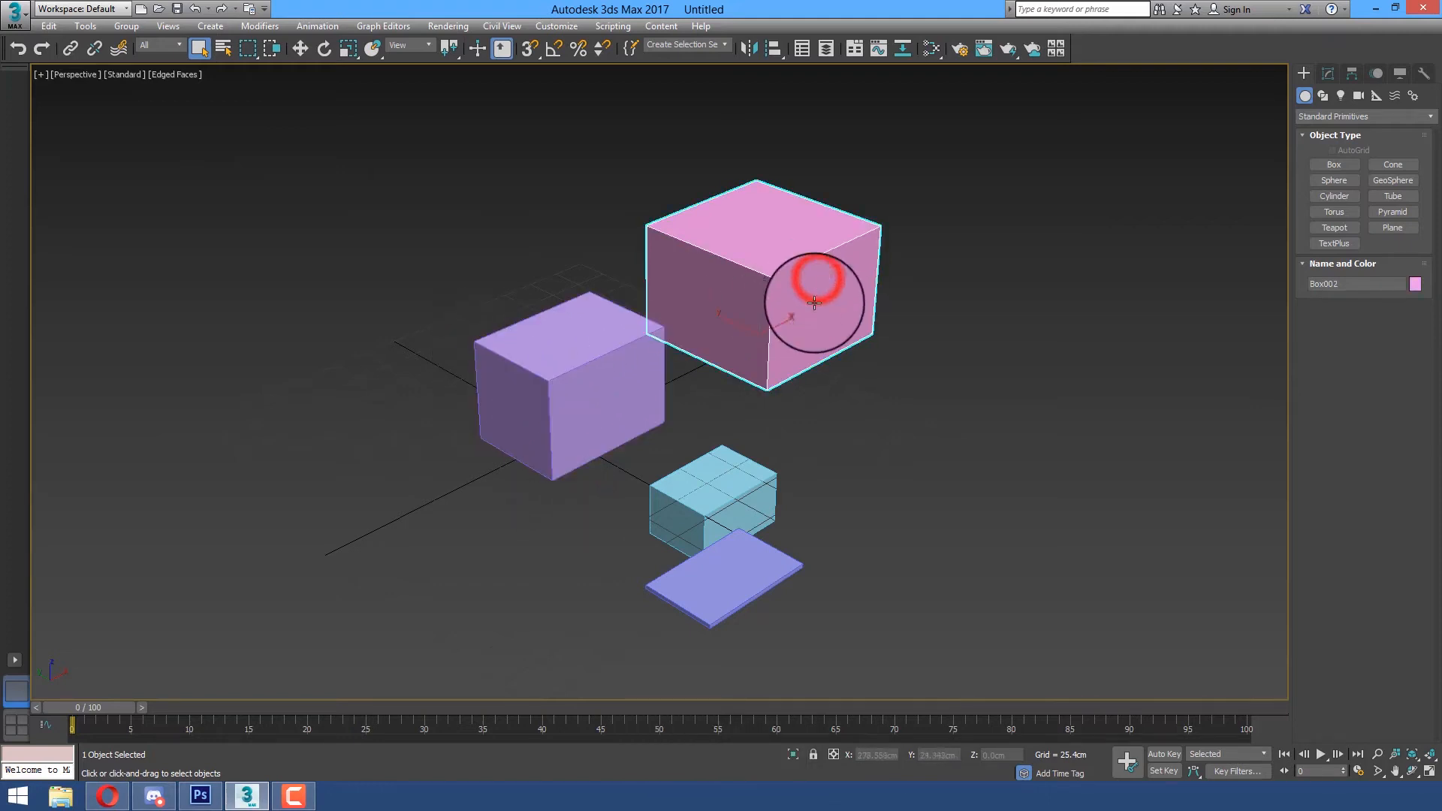
left_click(763, 476)
left_click(759, 586)
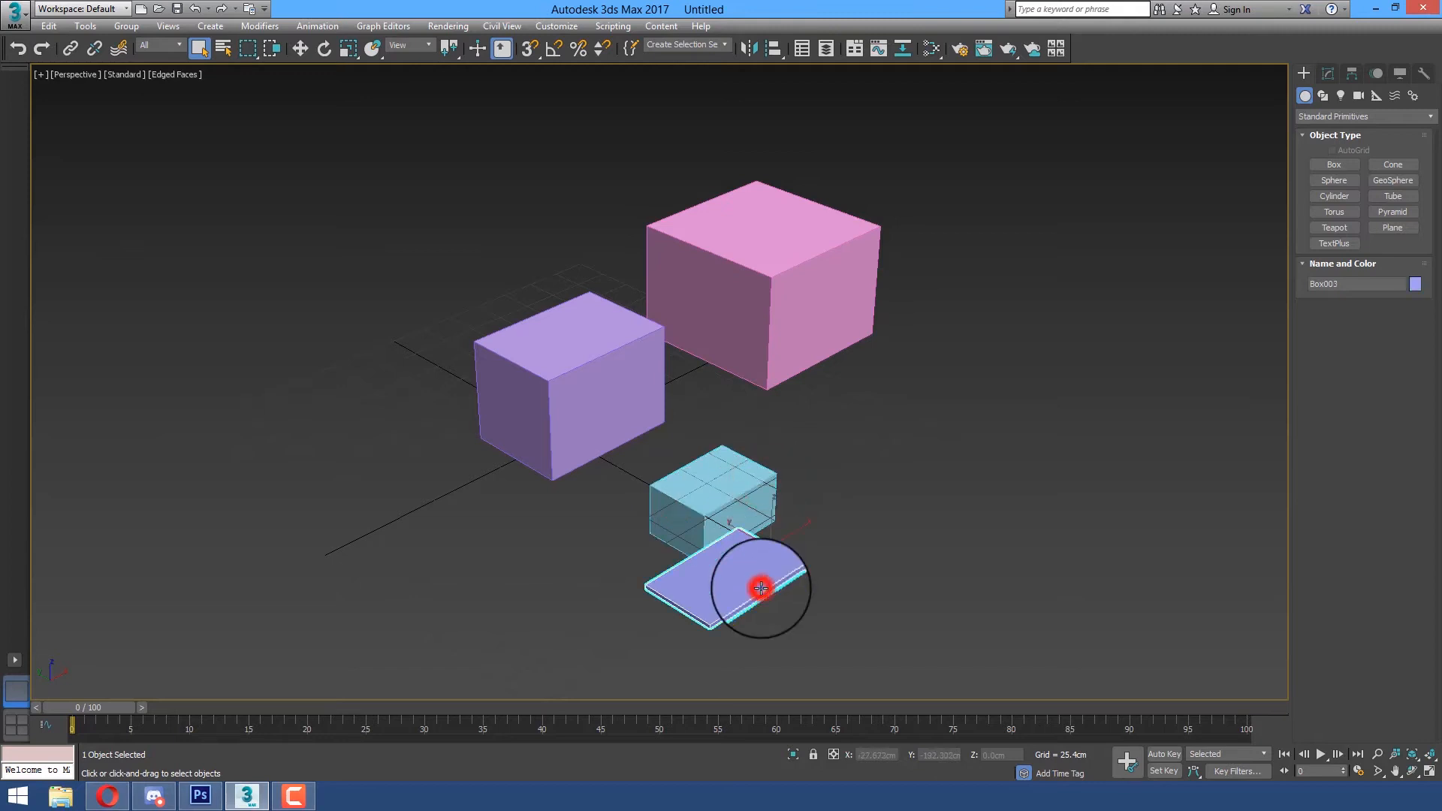
left_click(600, 425)
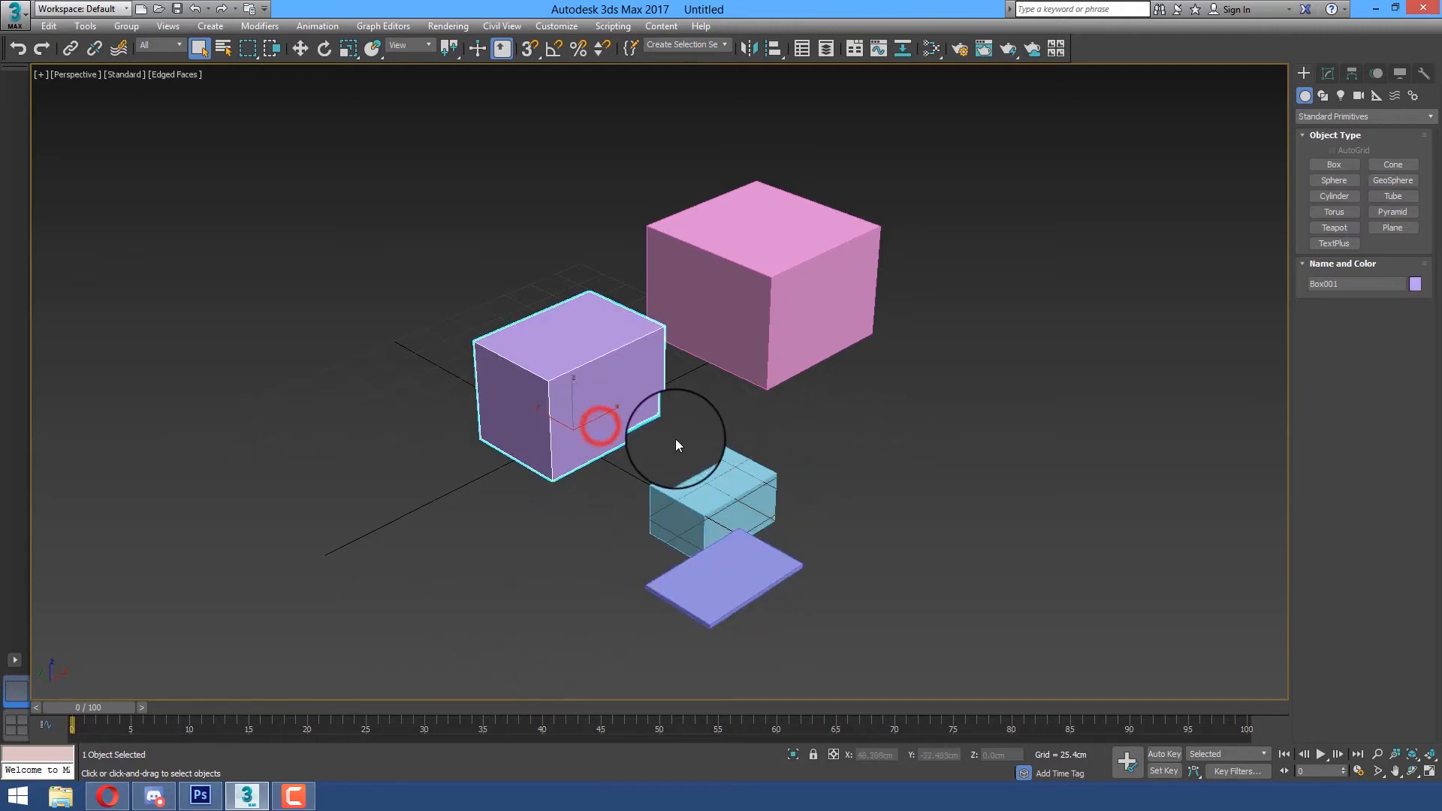
key("F4")
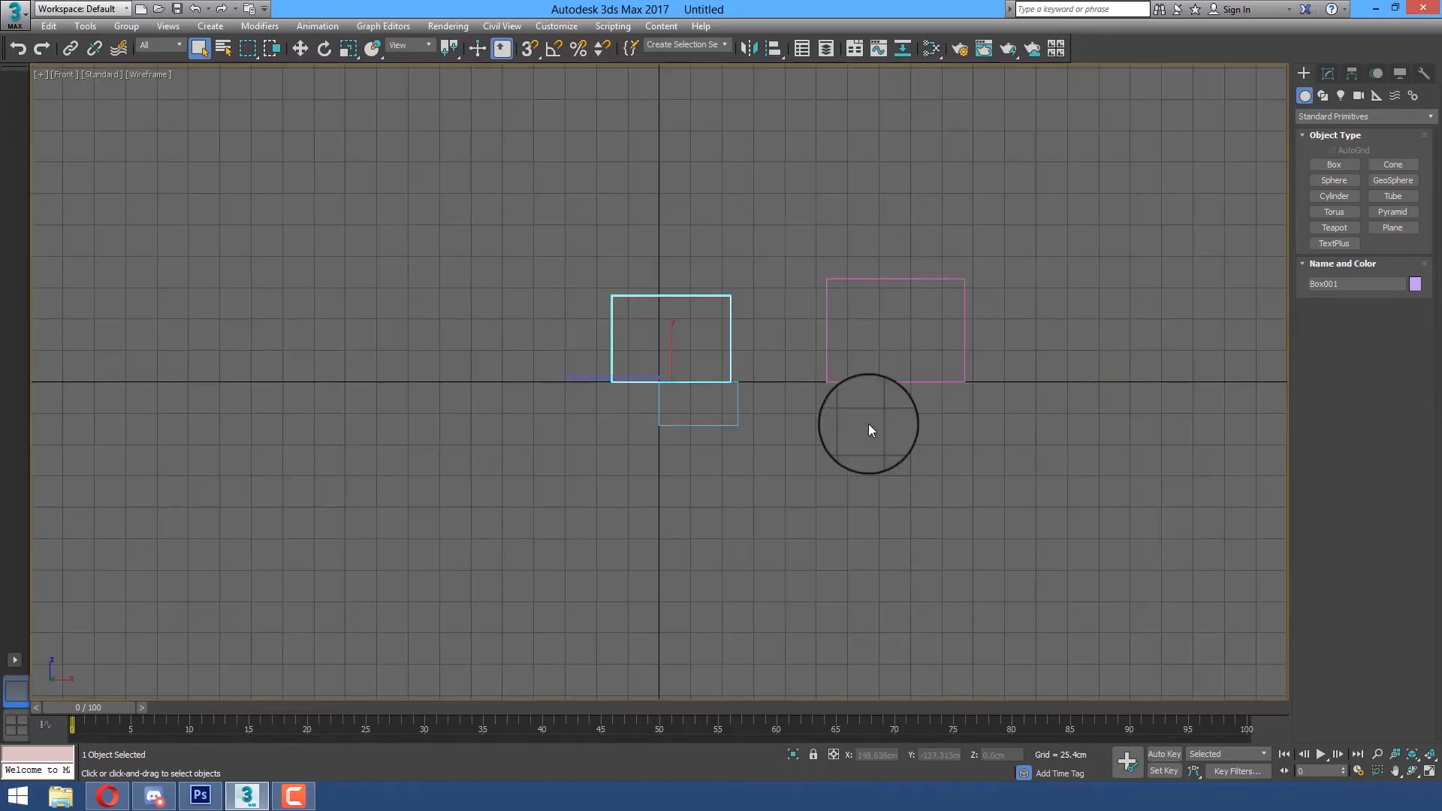
Compare default shading and wireframe in the Front view, toggle edged faces, and return the view to wireframe
key("F3")
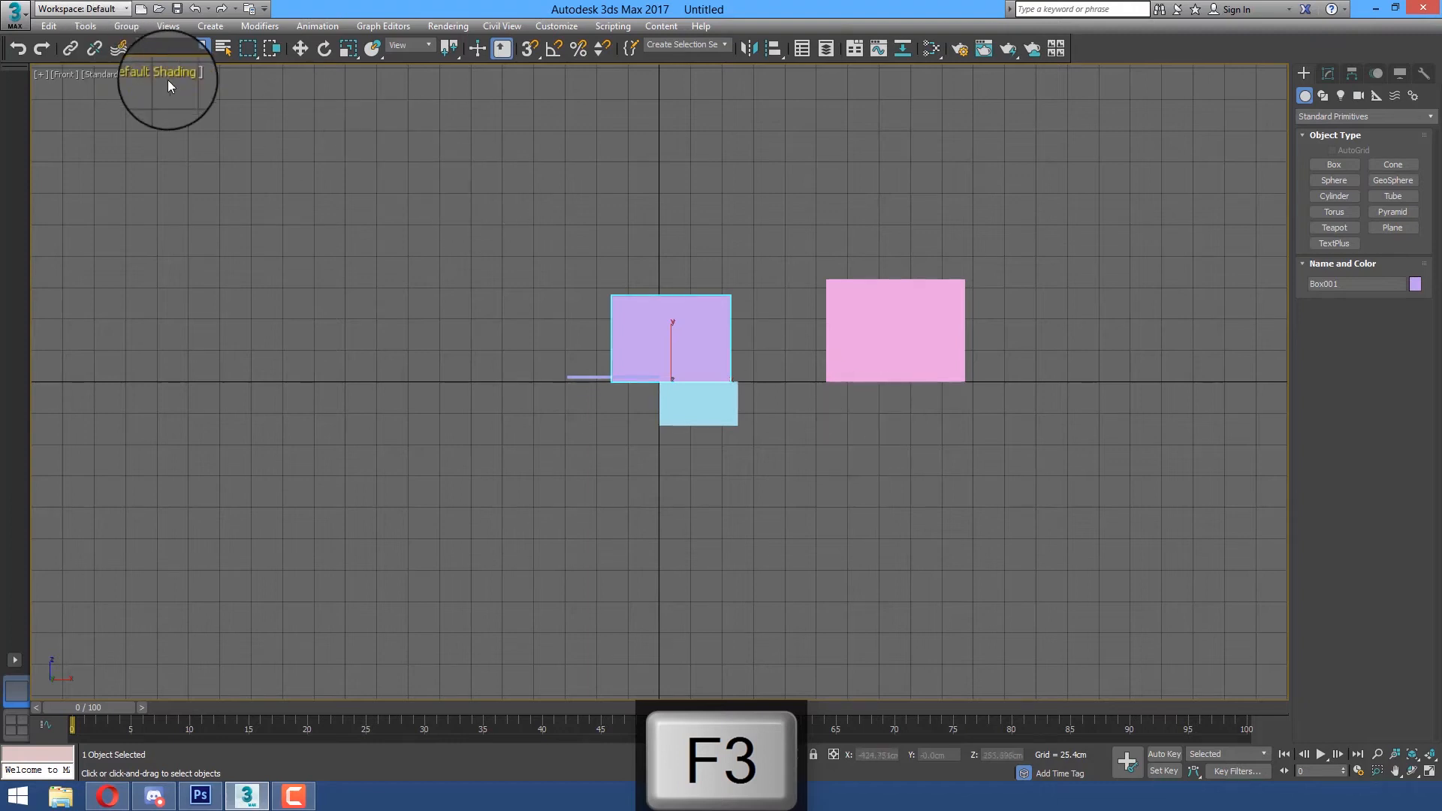
key("F3")
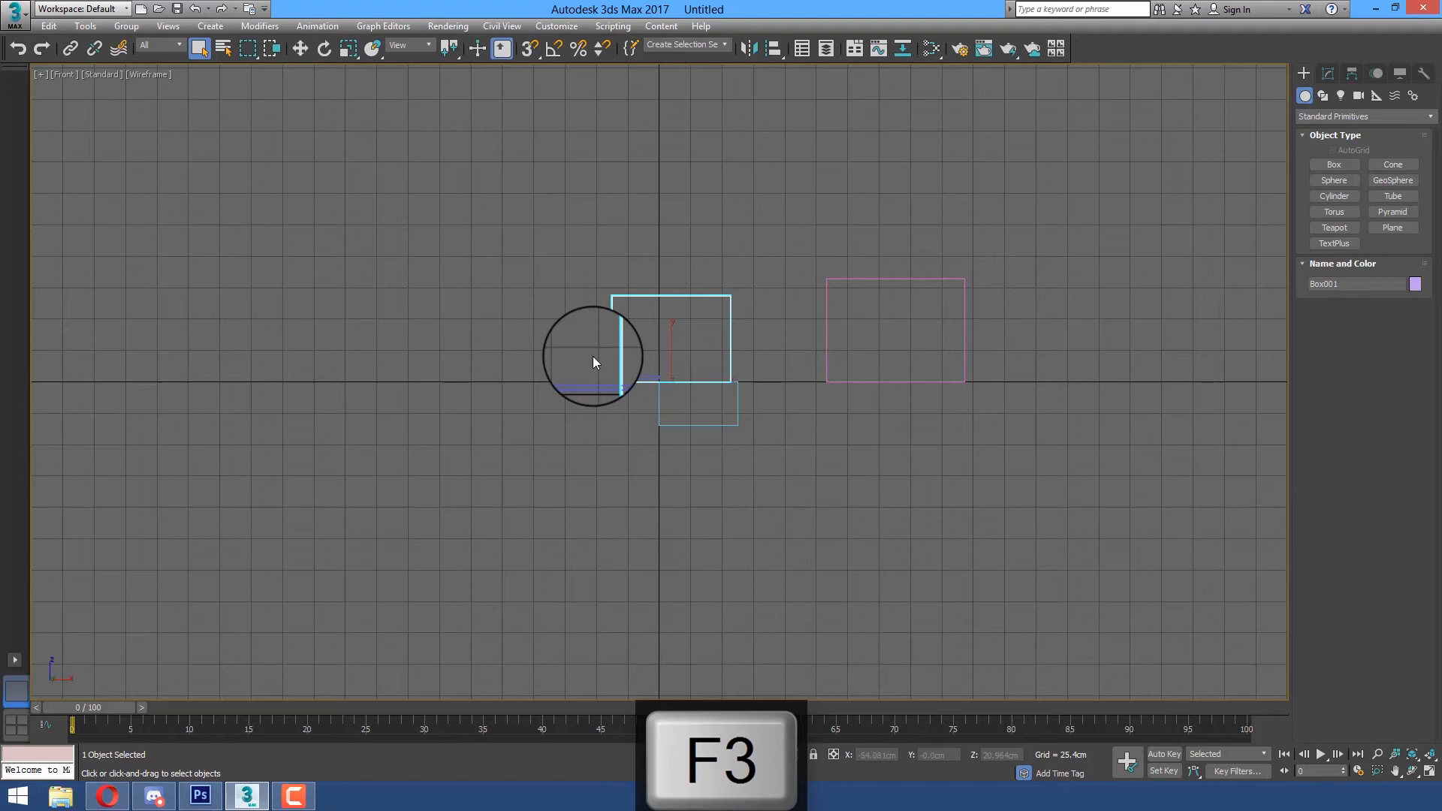
key("F3")
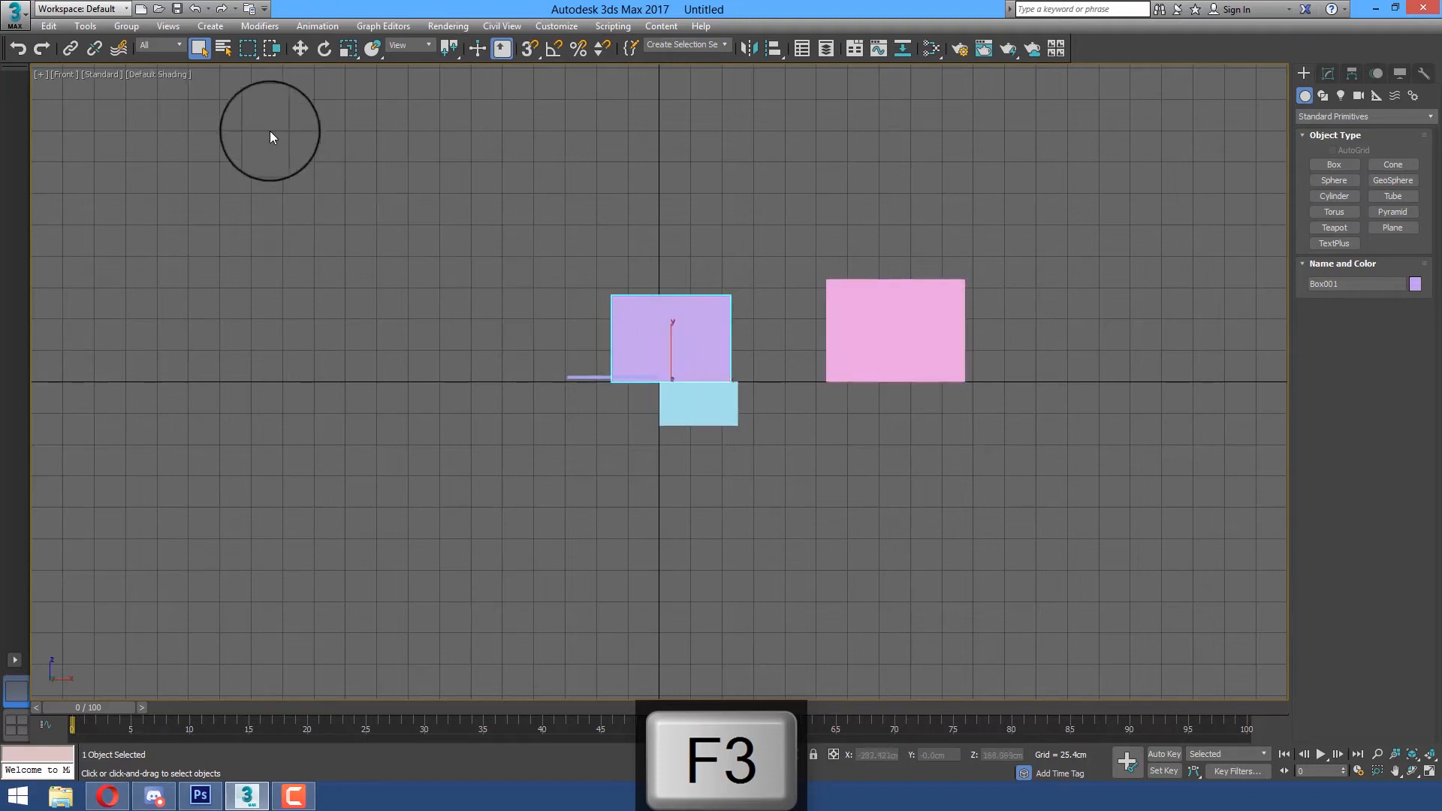
key("F4")
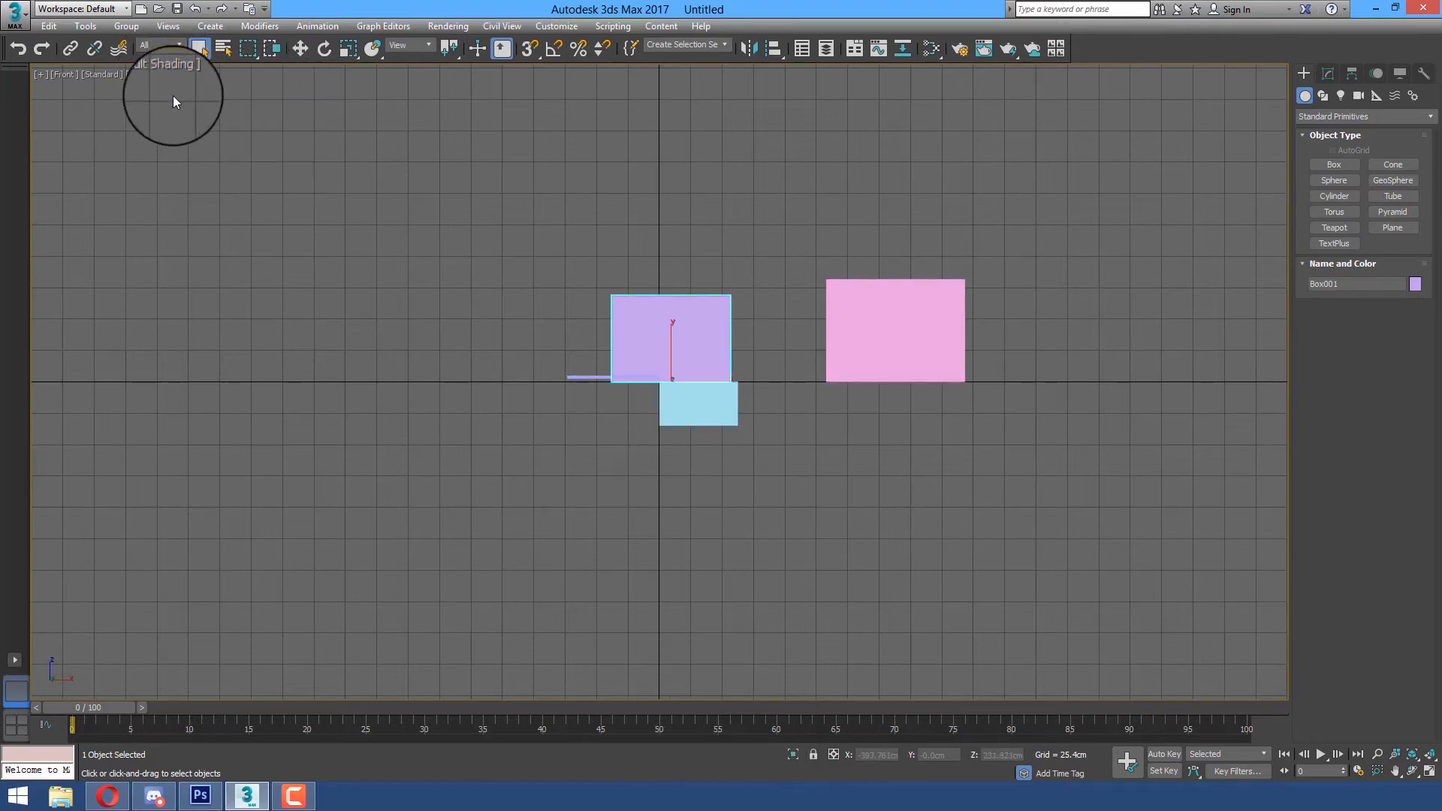
key("F3")
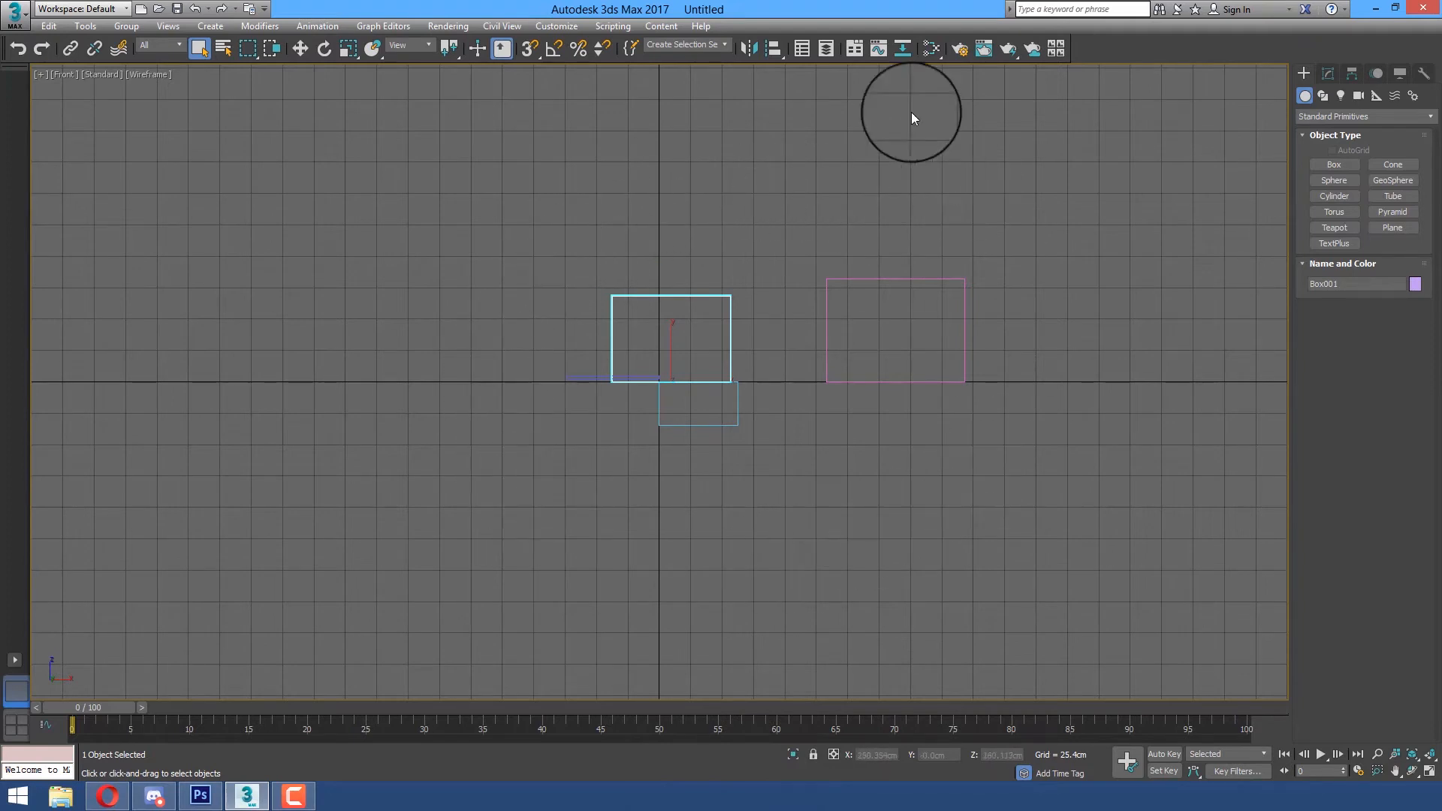
Switch to the Perspective view and examine the boxes and grid from several angles and distances
key("p")
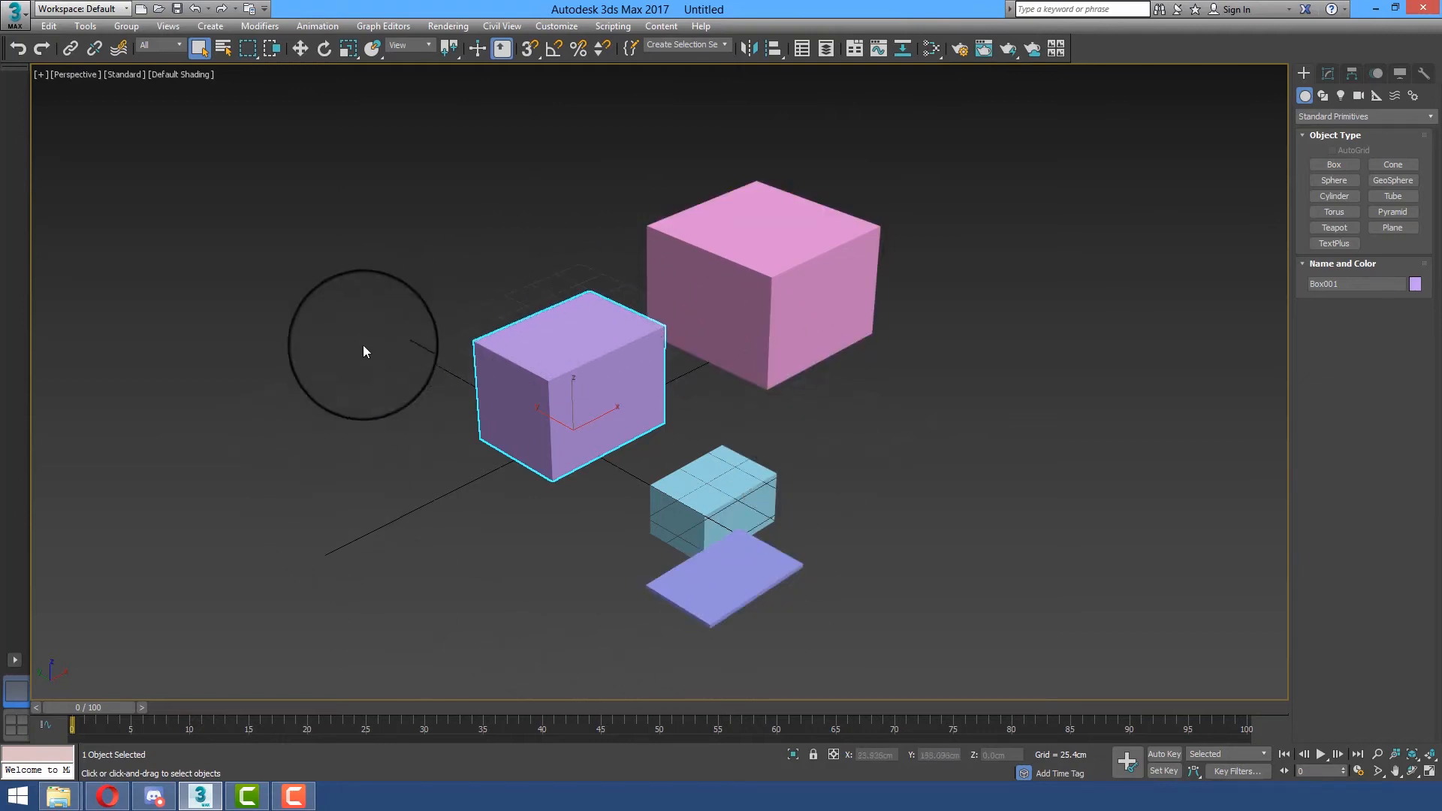
middle_click_drag(835, 449, 915, 534, "alt")
middle_click_drag(801, 515, 701, 412, "alt")
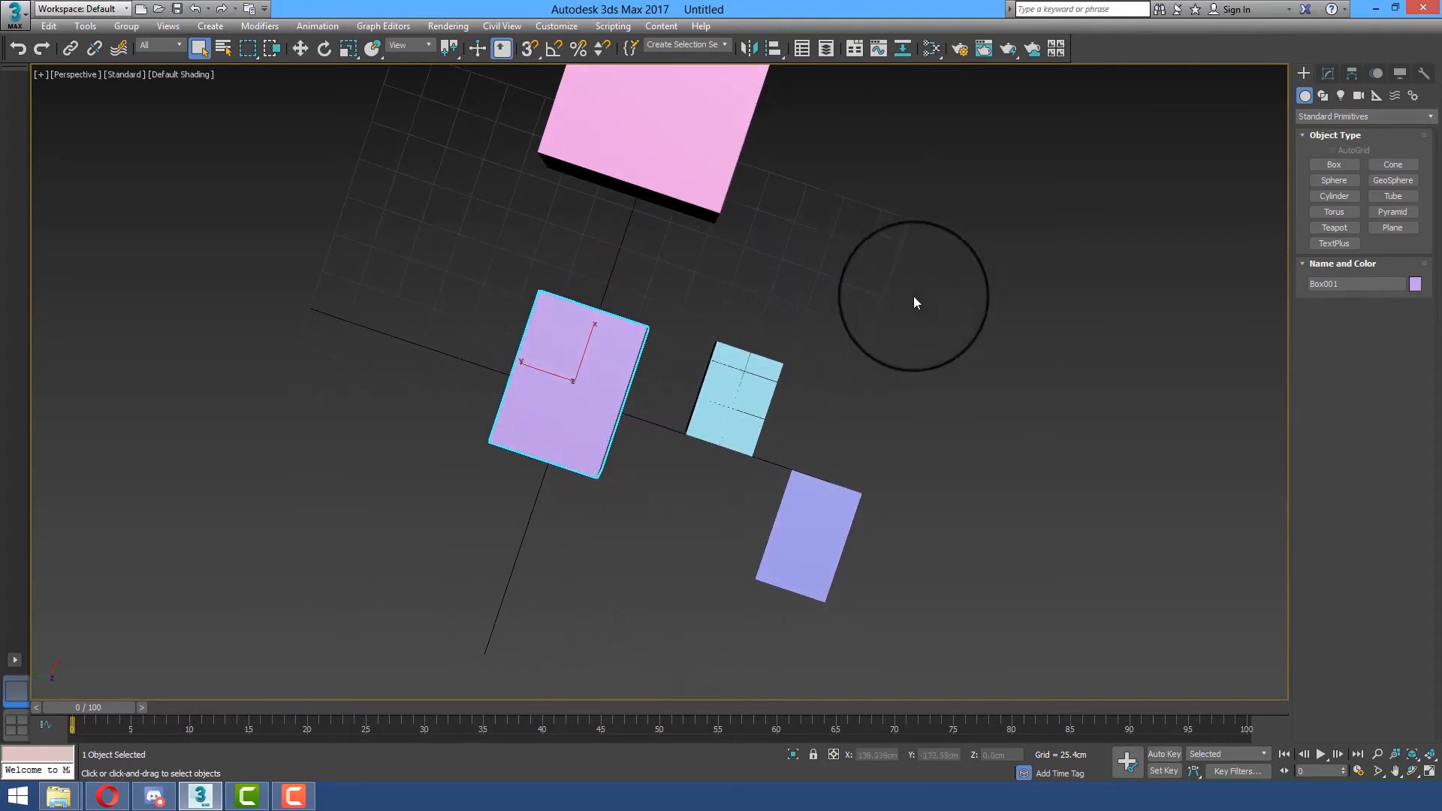
middle_click_drag(944, 343, 838, 288, "alt")
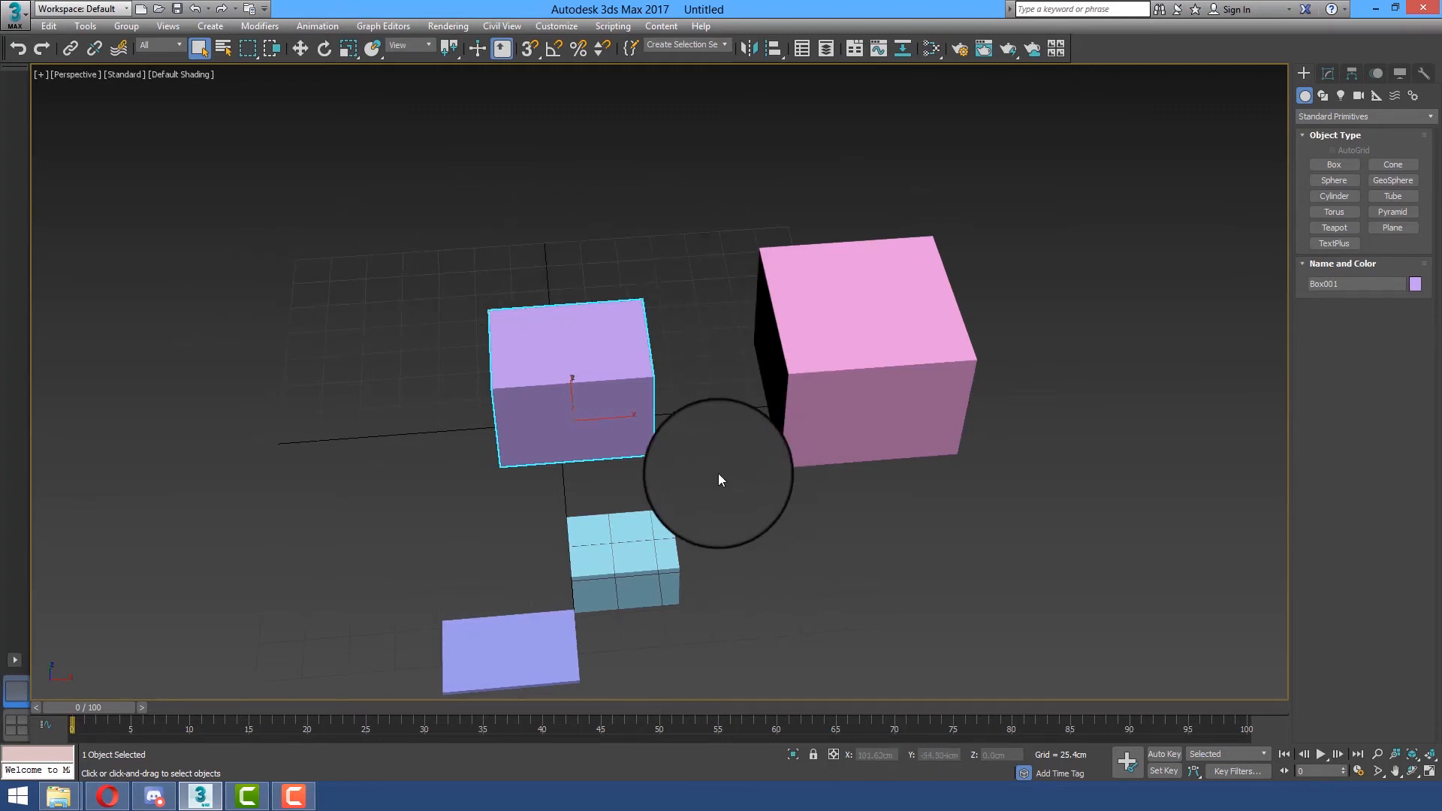
middle_click_drag(668, 451, 706, 360, "alt")
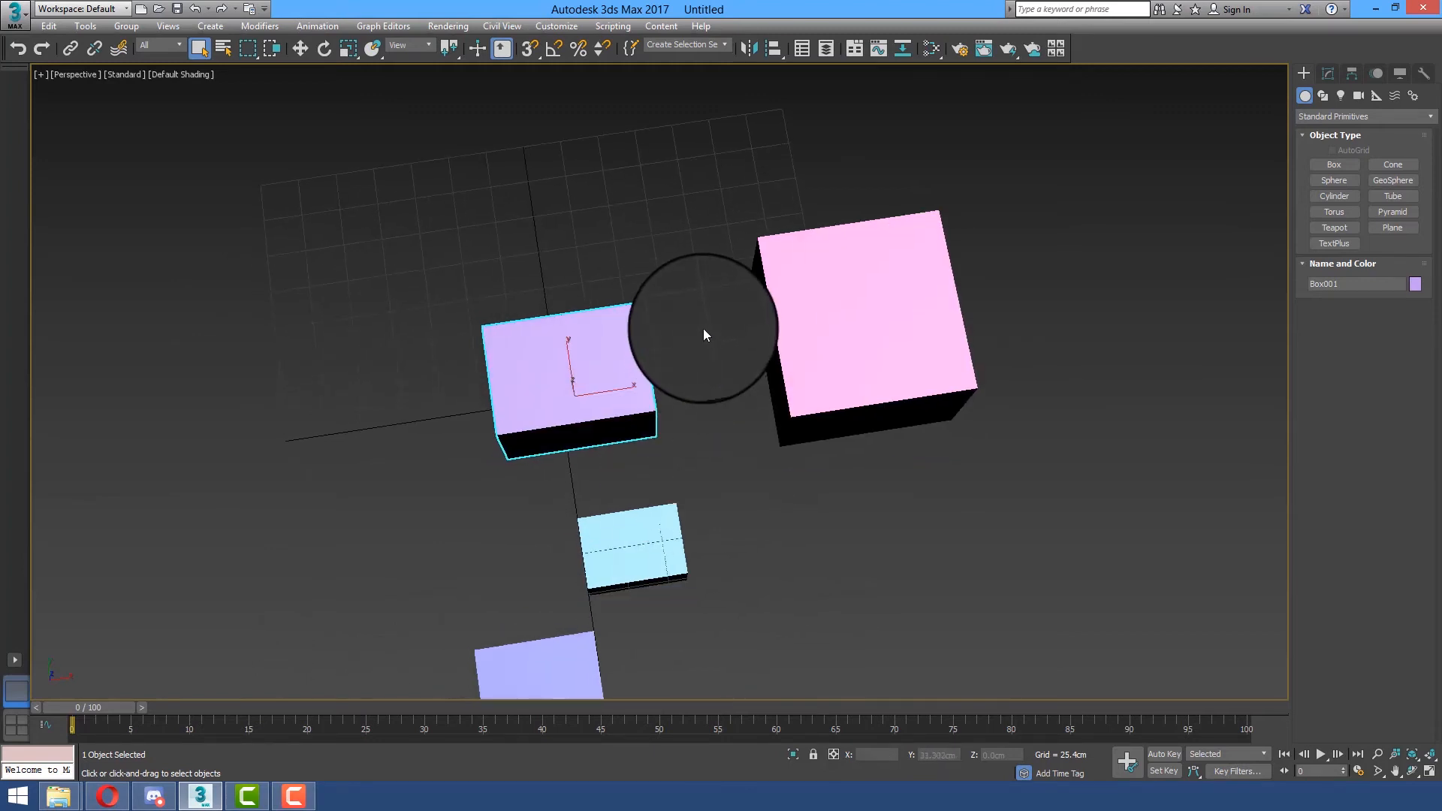
scroll(704, 312, "up", 3)
scroll(704, 312, "up", 6)
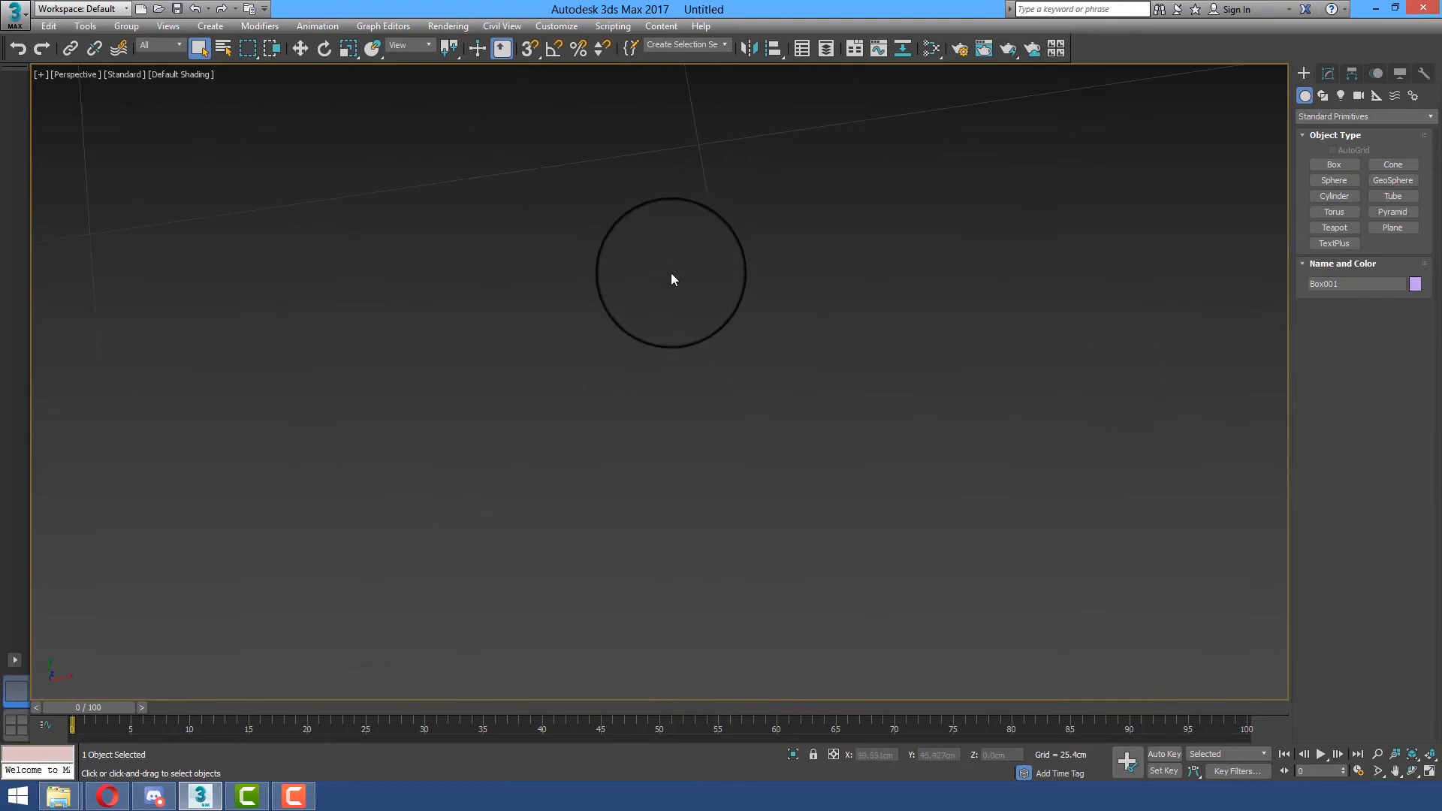
scroll(657, 237, "down", 5)
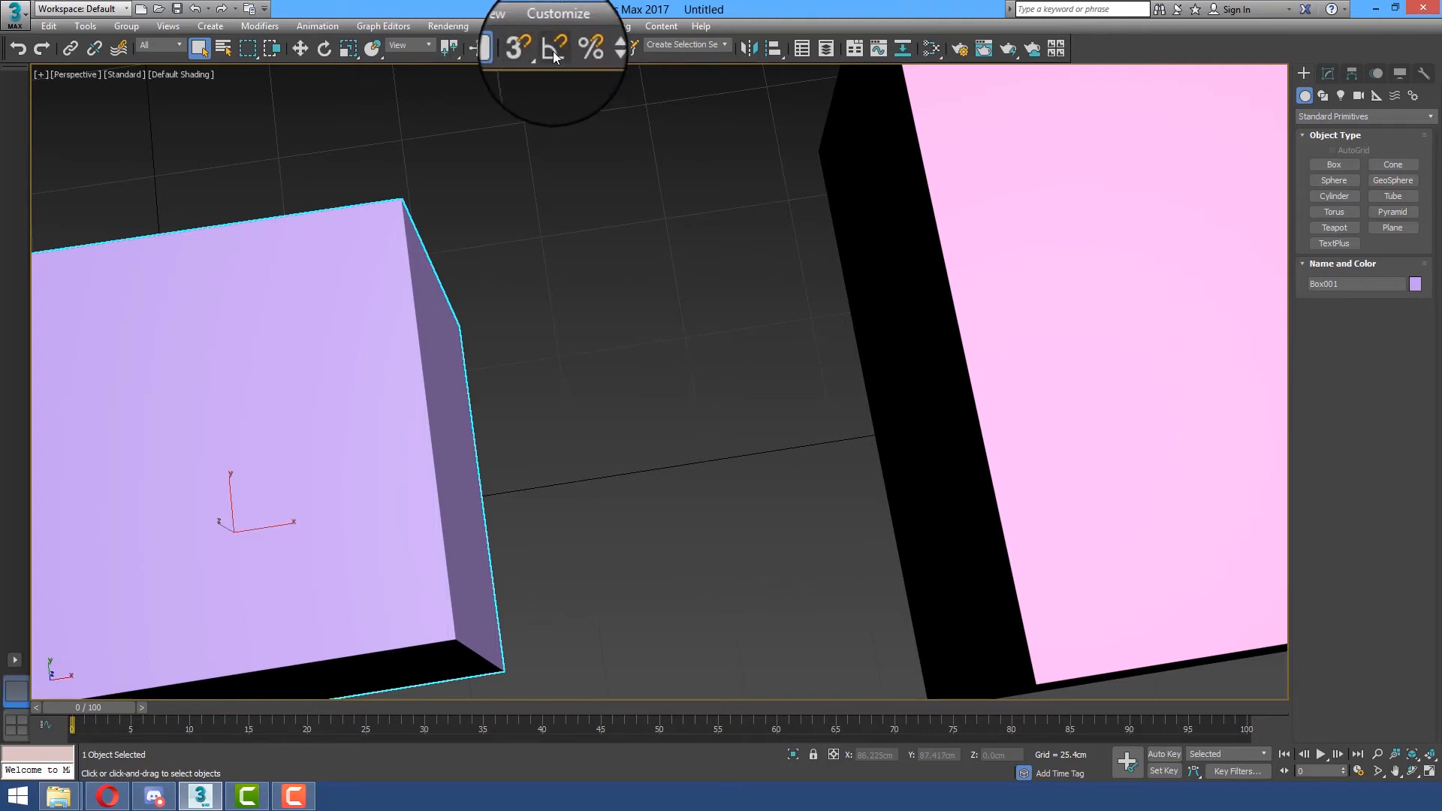
Set the home grid spacing to 10 cm in the Grid and Snap Settings
right_click(552, 50)
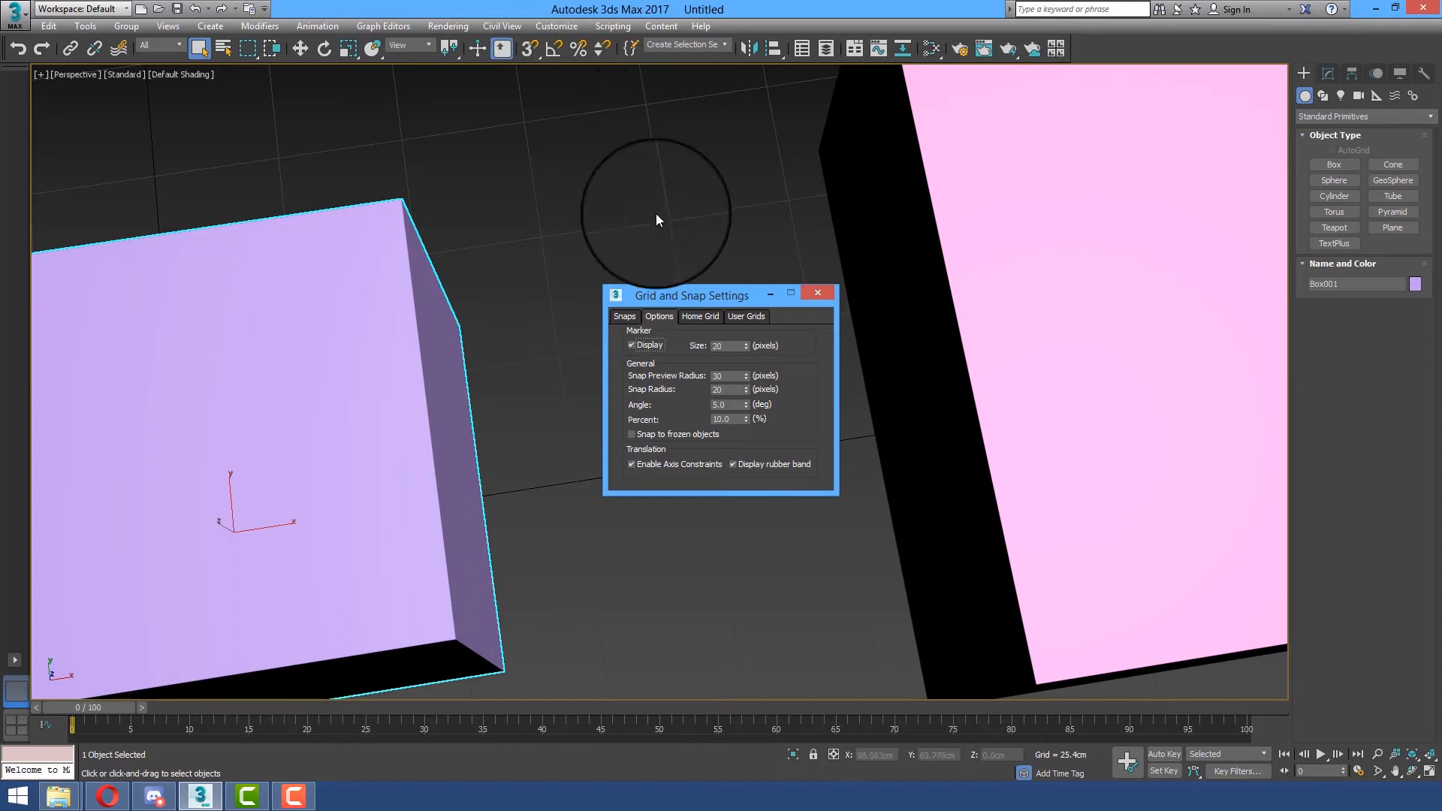
left_click(705, 317)
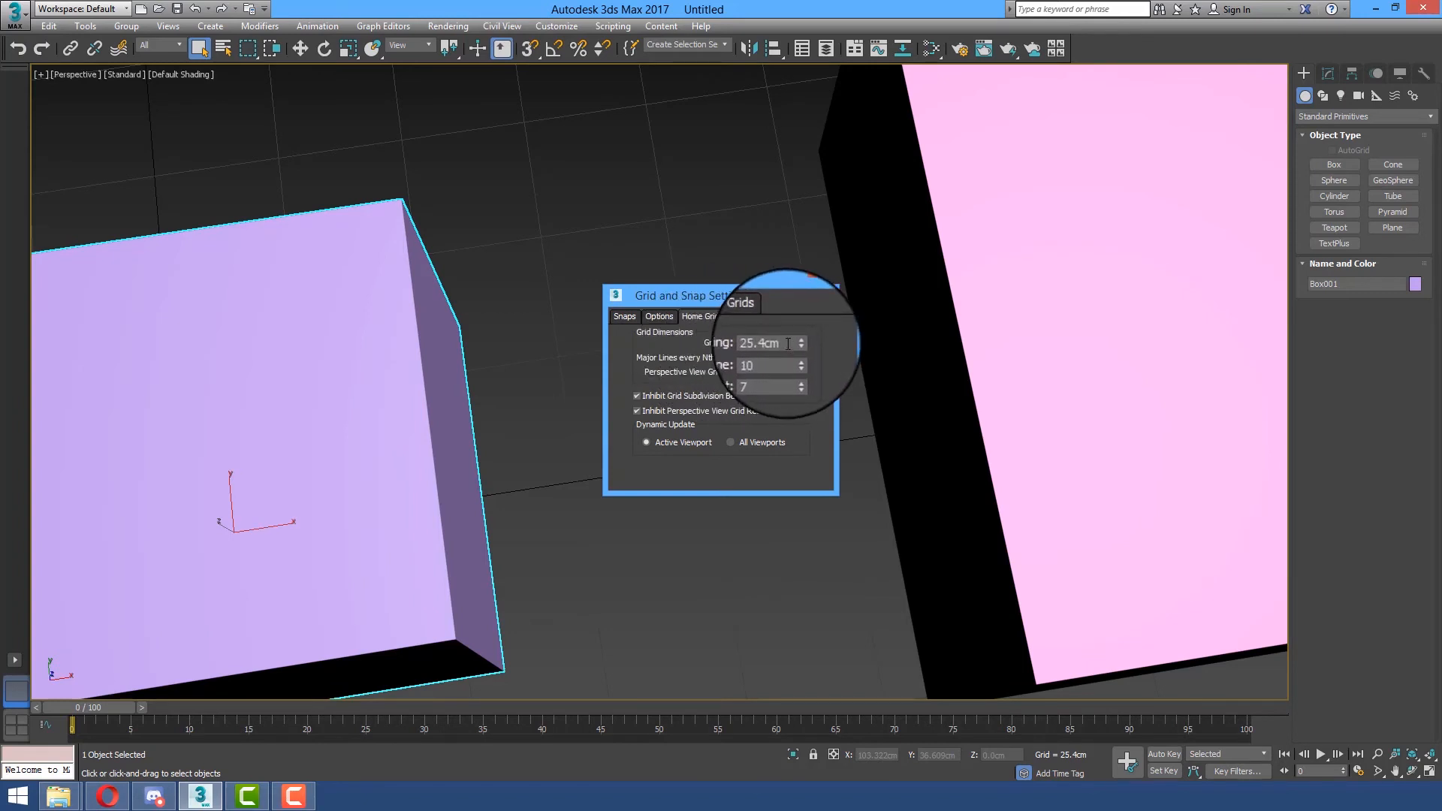
left_click_drag(788, 343, 628, 344)
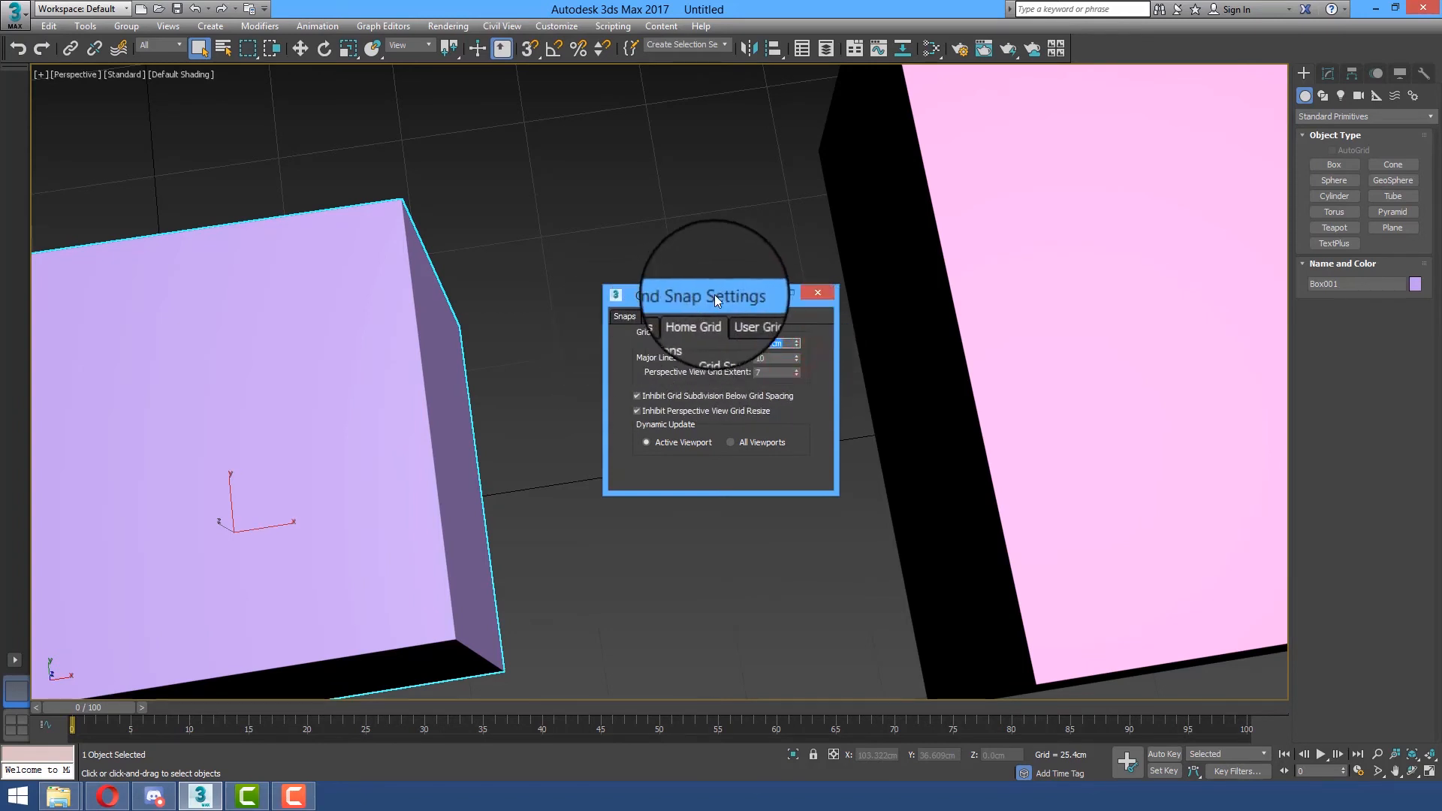
left_click_drag(715, 300, 610, 273)
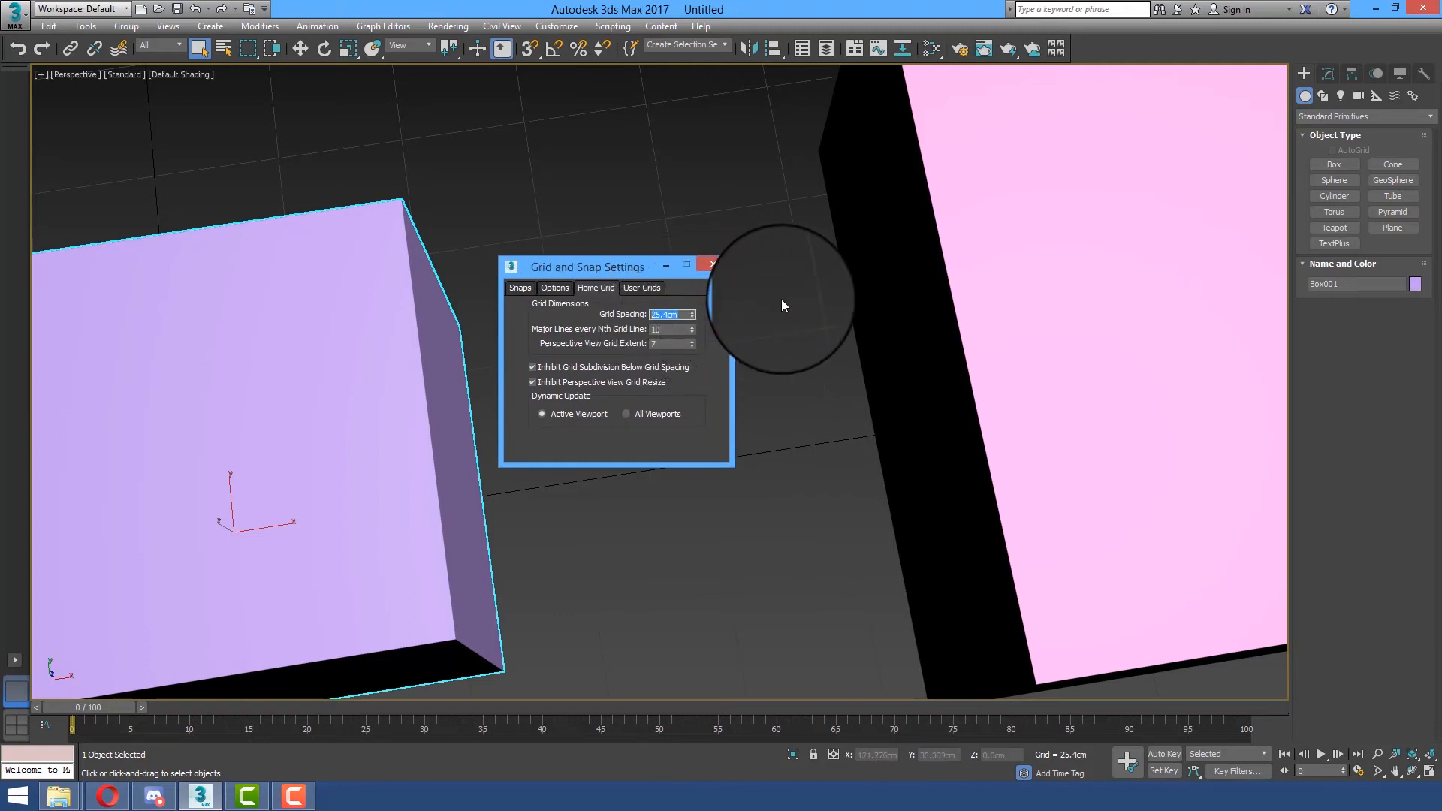
type("10")
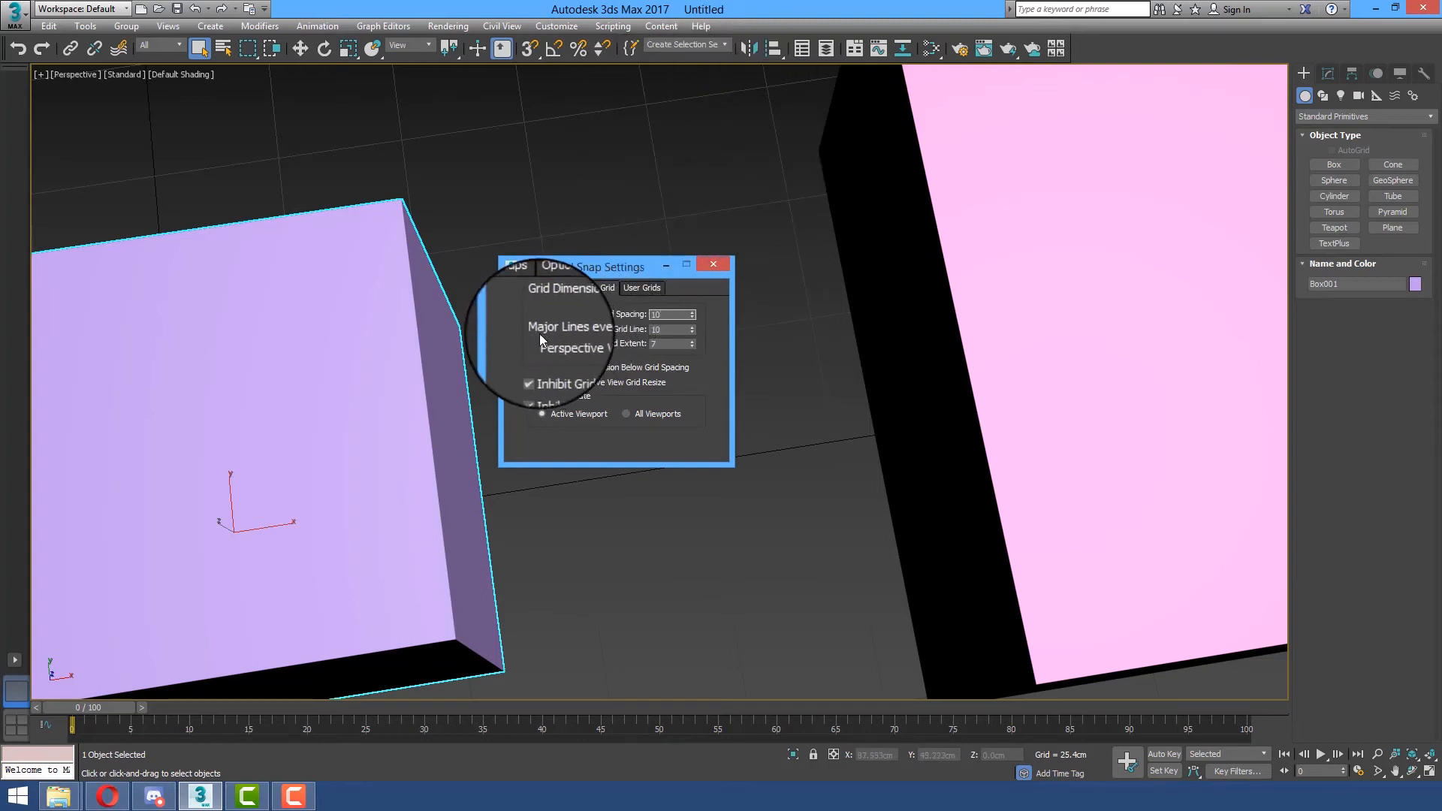
left_click(670, 330)
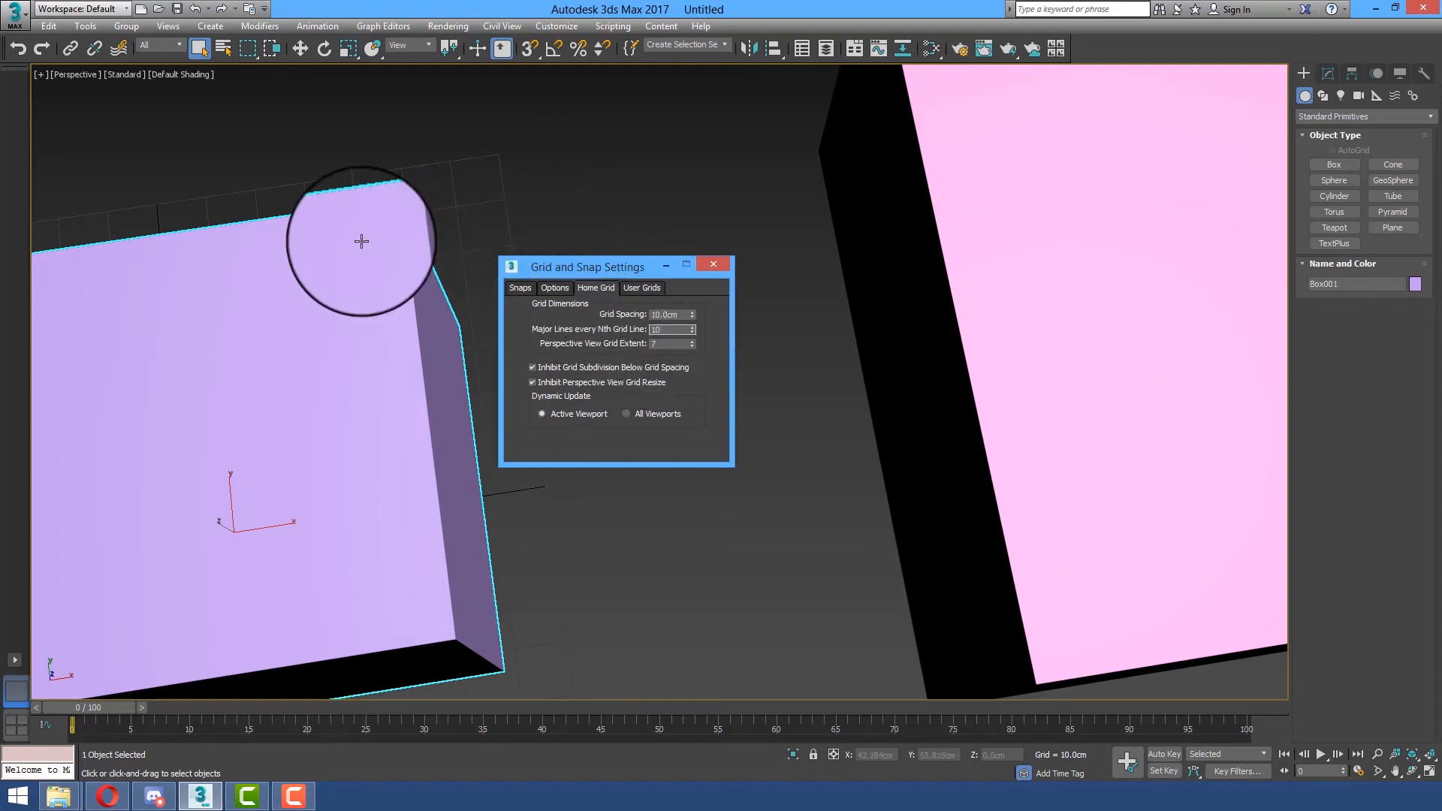
Set the Perspective View Grid Extent to 50 and close the grid settings
left_click(668, 343)
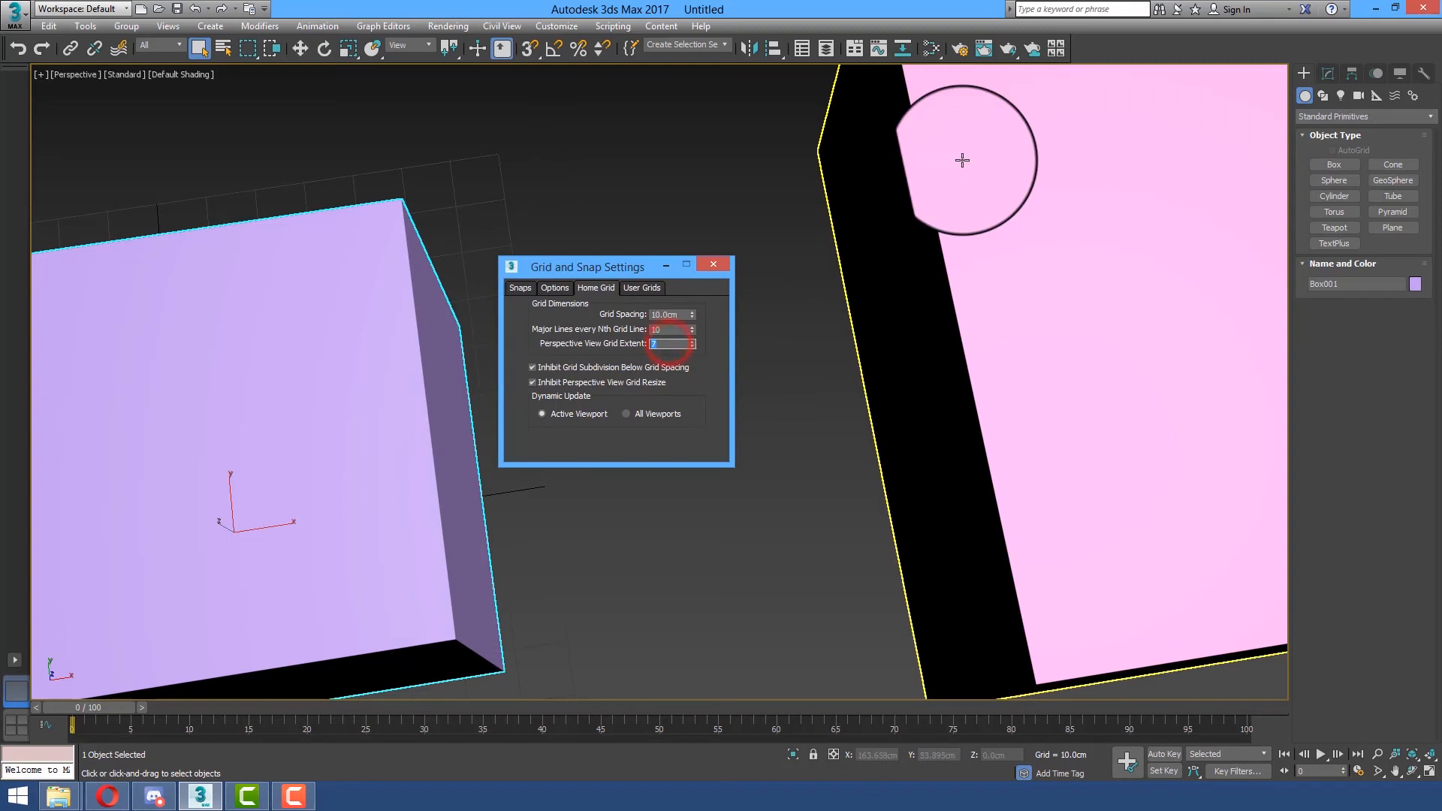
type("50")
key("Return")
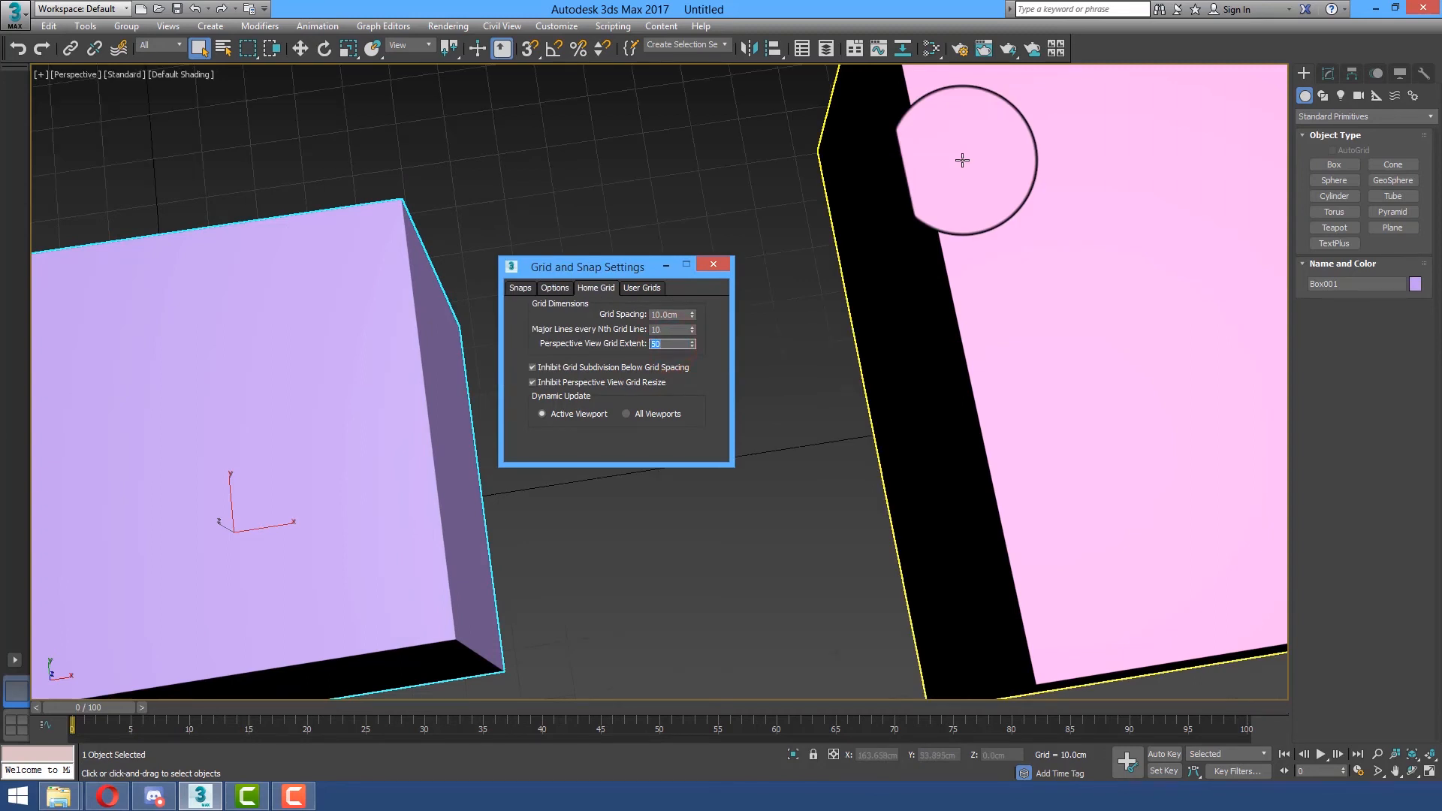
left_click(722, 259)
Examine the enlarged grid around the boxes in the Perspective view at close and far zoom and from a lower angle
scroll(665, 244, "down", 6)
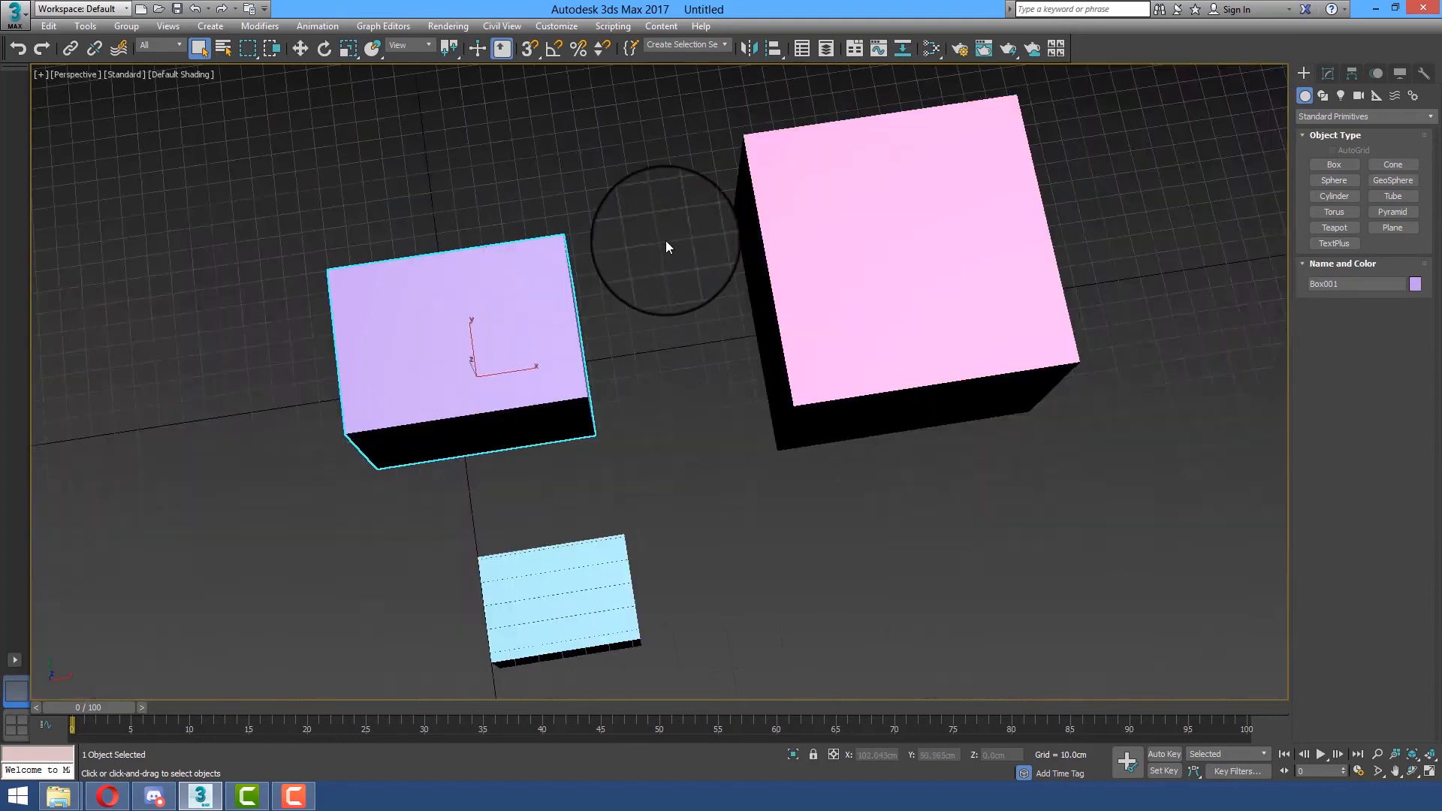
scroll(666, 237, "down", 3)
scroll(691, 264, "up", 5)
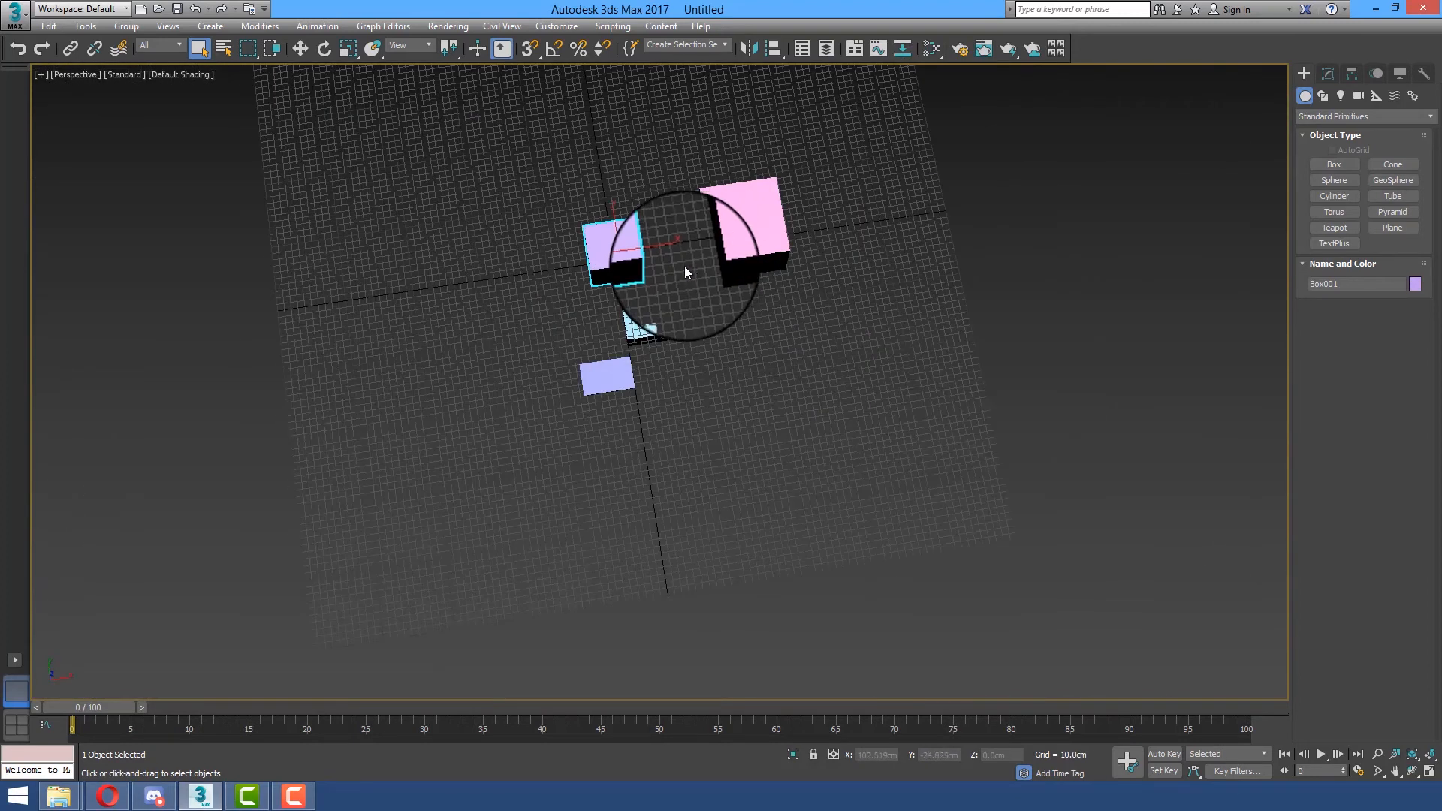
scroll(677, 260, "up", 8)
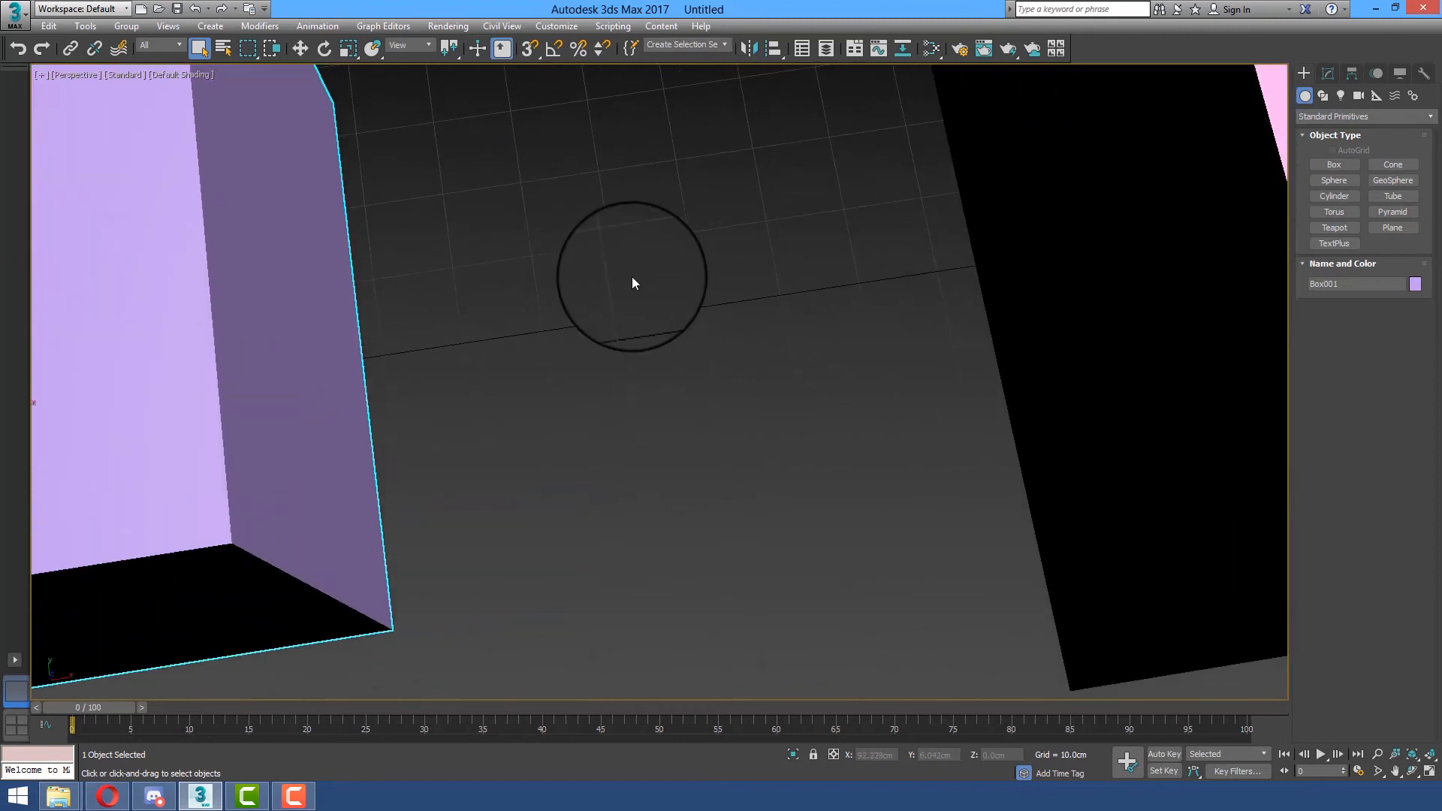
scroll(655, 378, "up", 3)
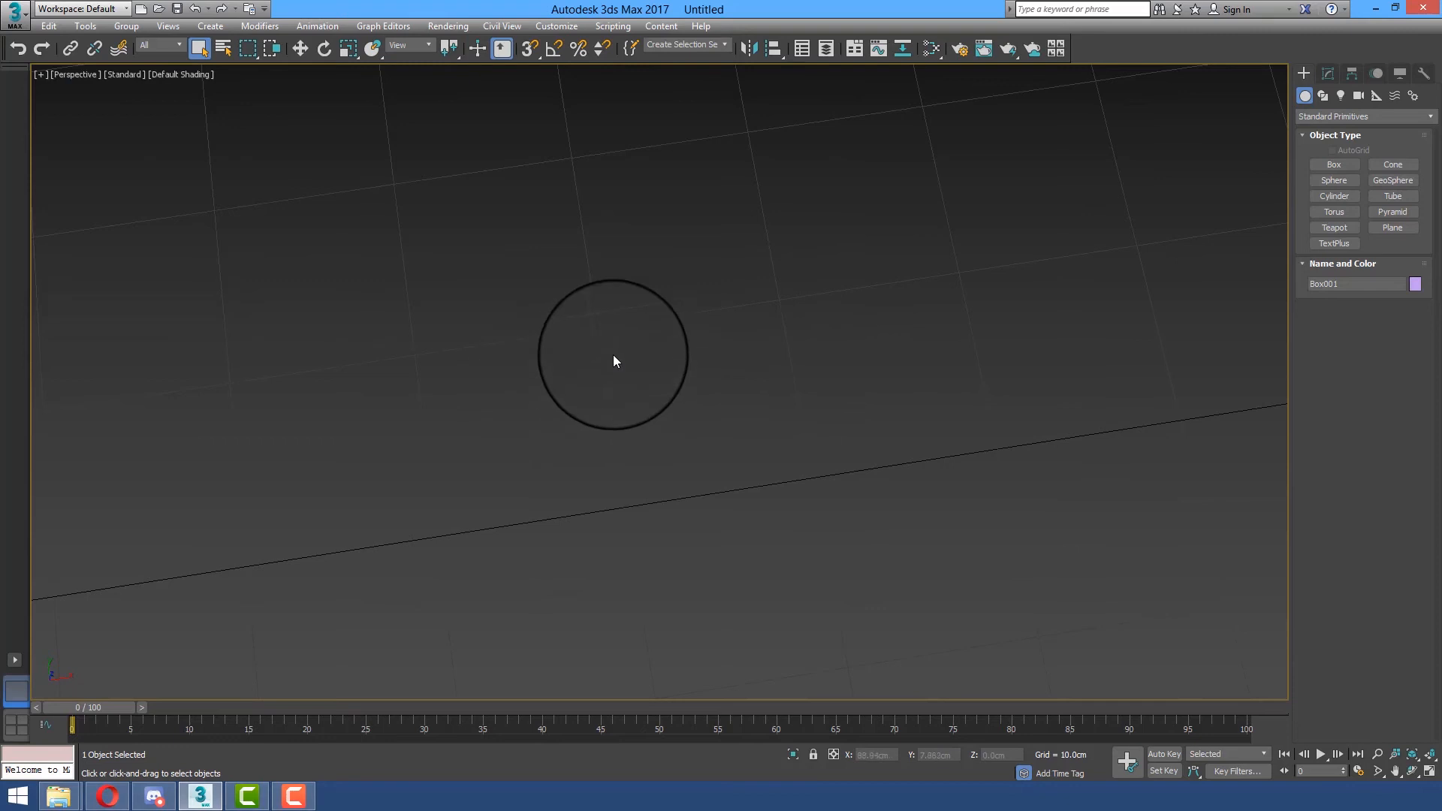
scroll(667, 367, "down", 4)
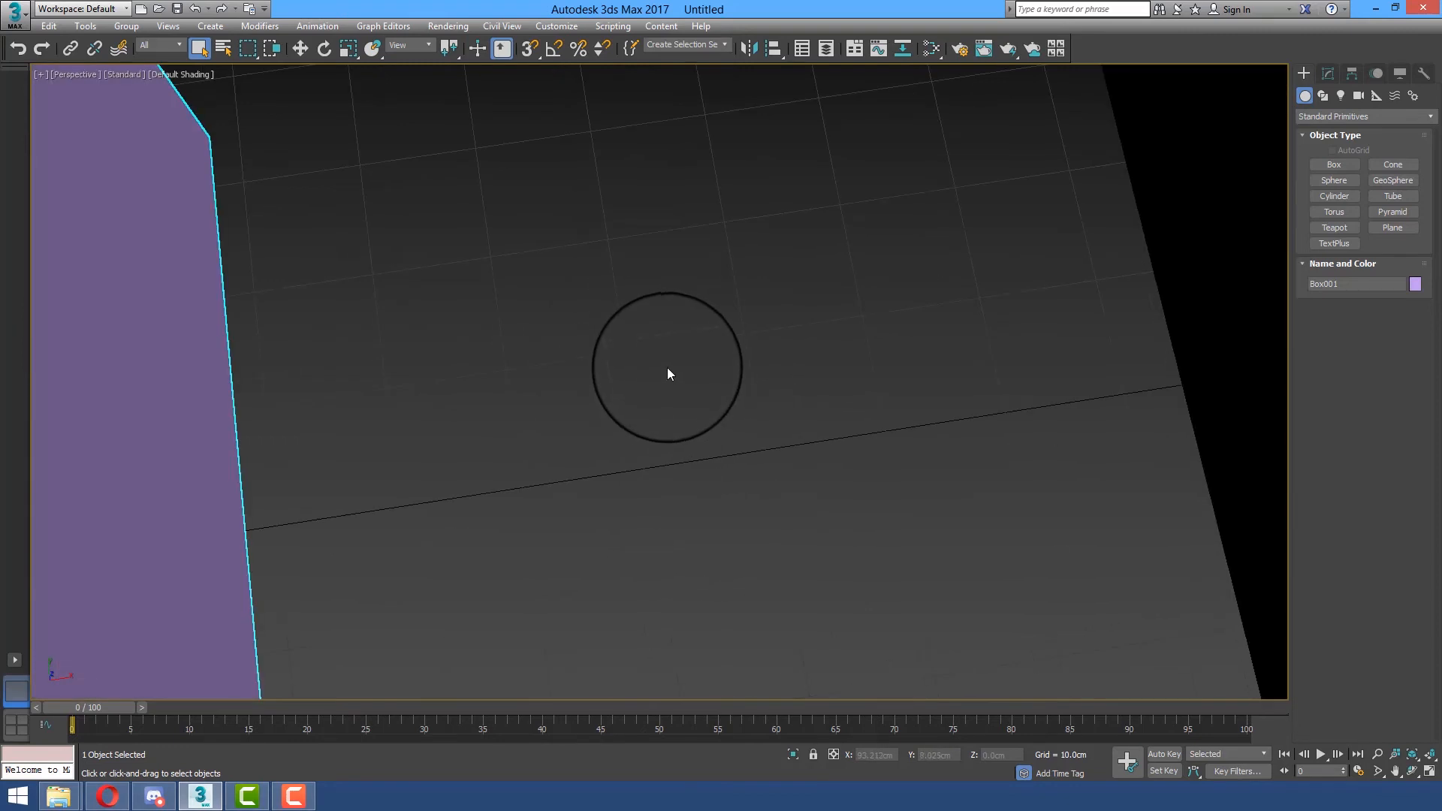
scroll(668, 368, "down", 4)
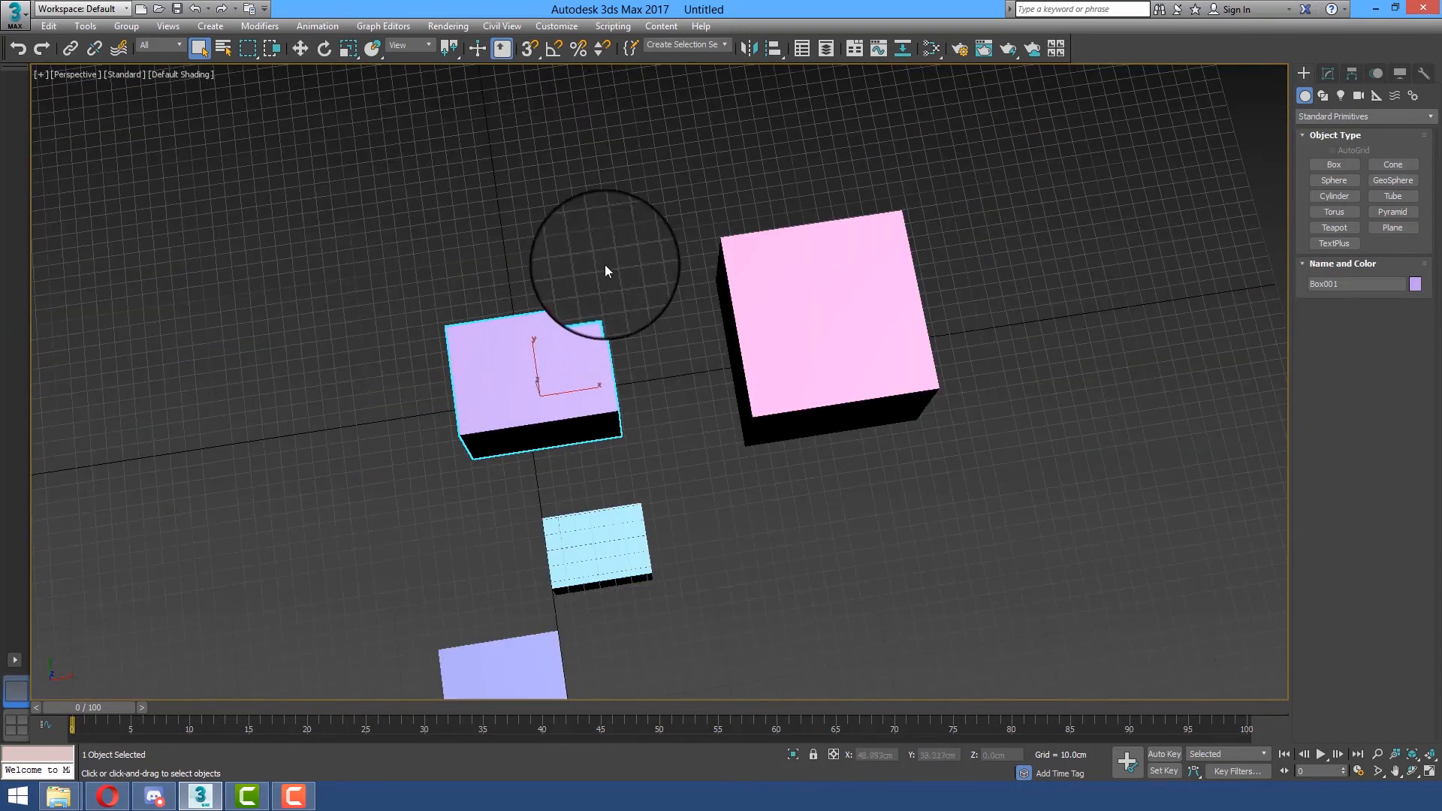
scroll(361, 326, "down", 5)
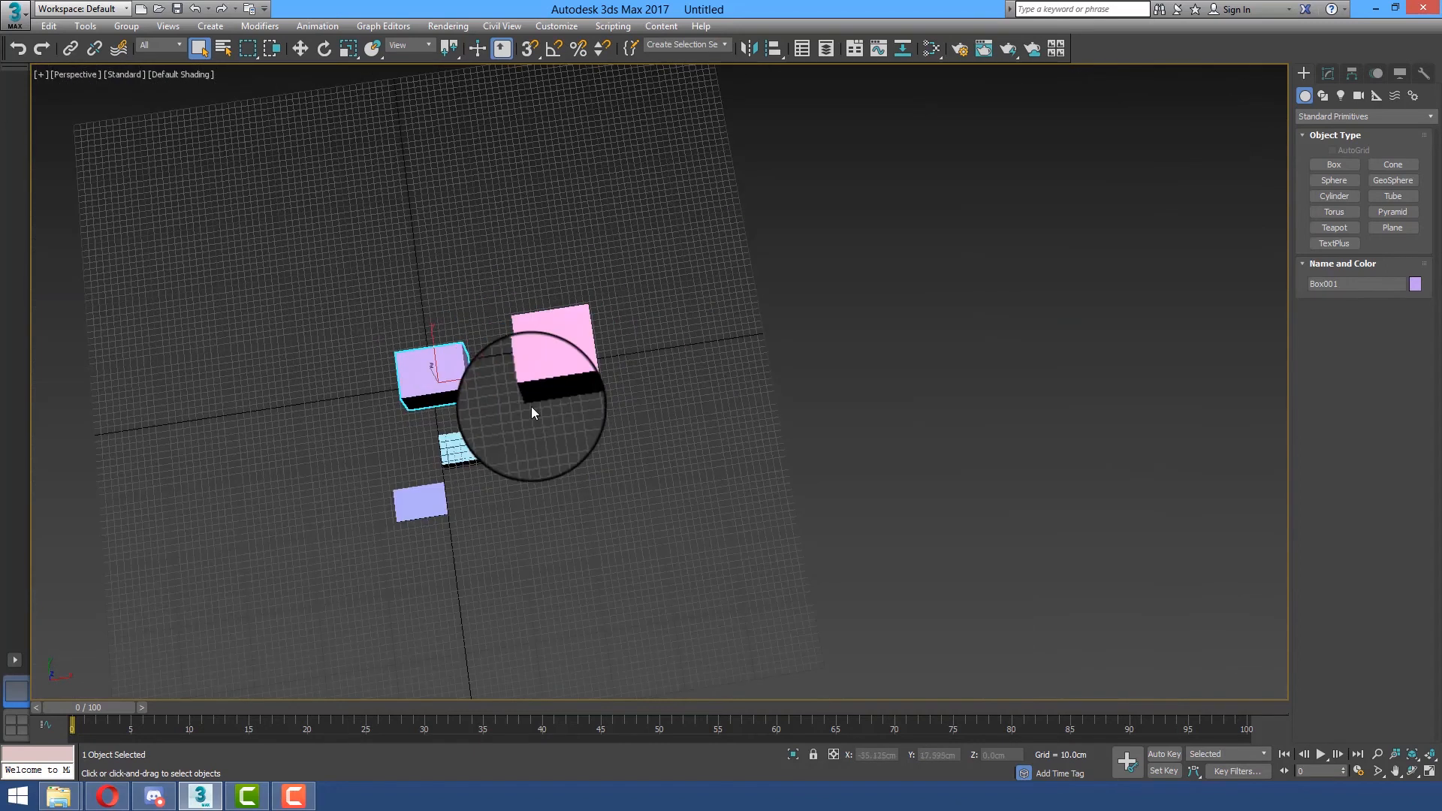
middle_click_drag(585, 437, 592, 259, "alt")
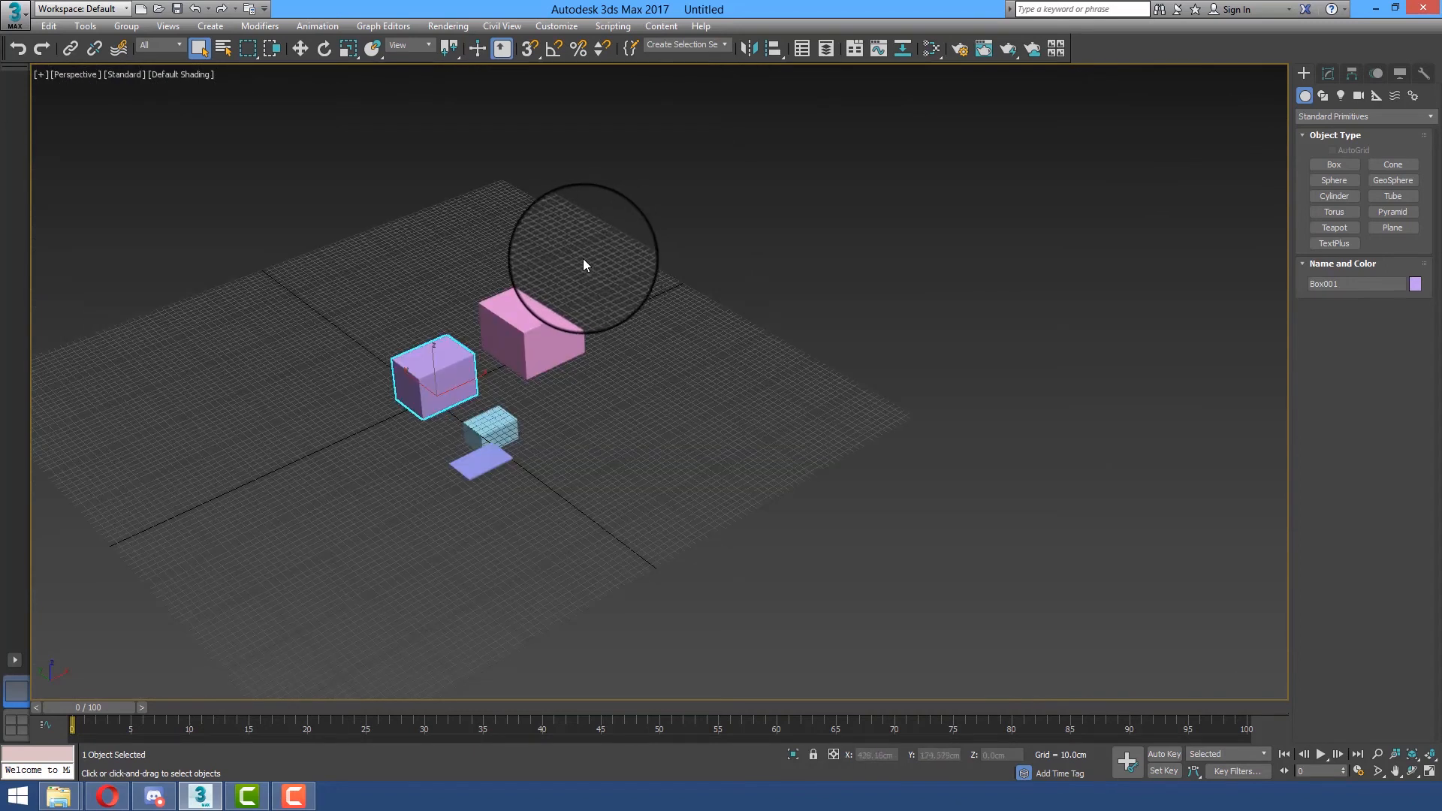
middle_click_drag(446, 458, 543, 429)
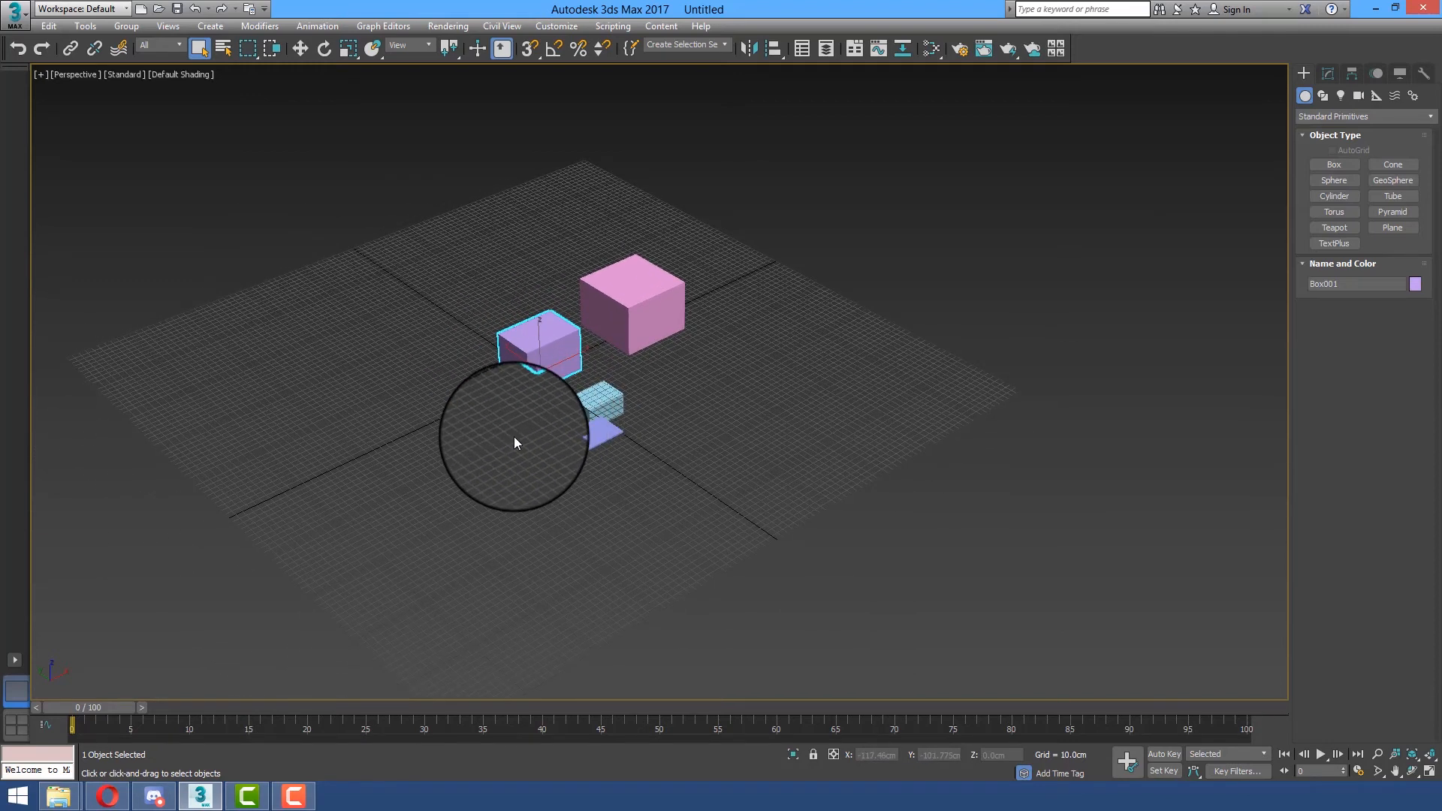
Hide and show the grid again in the Perspective view, and maximize the Bottom viewport in its place
key("g")
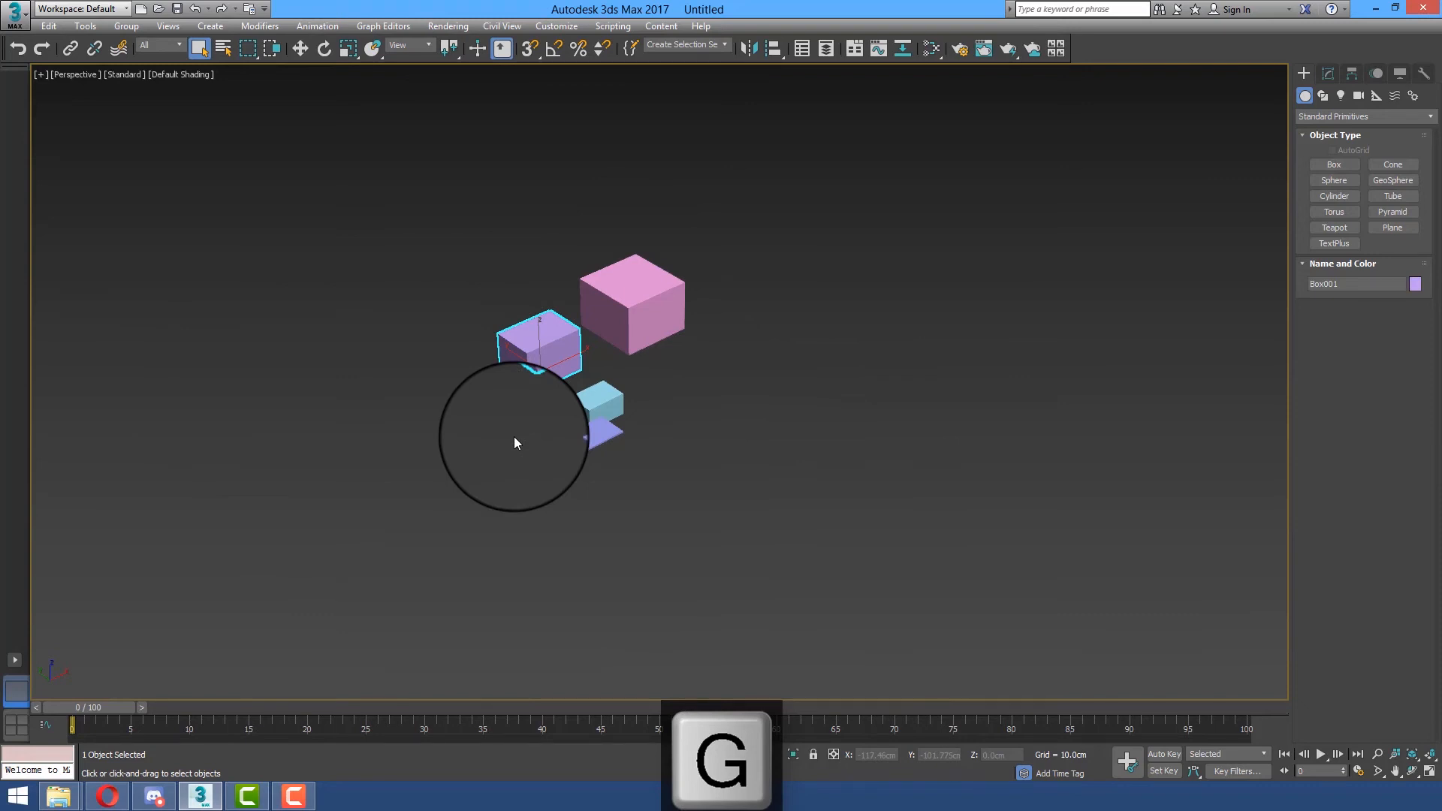
key("g")
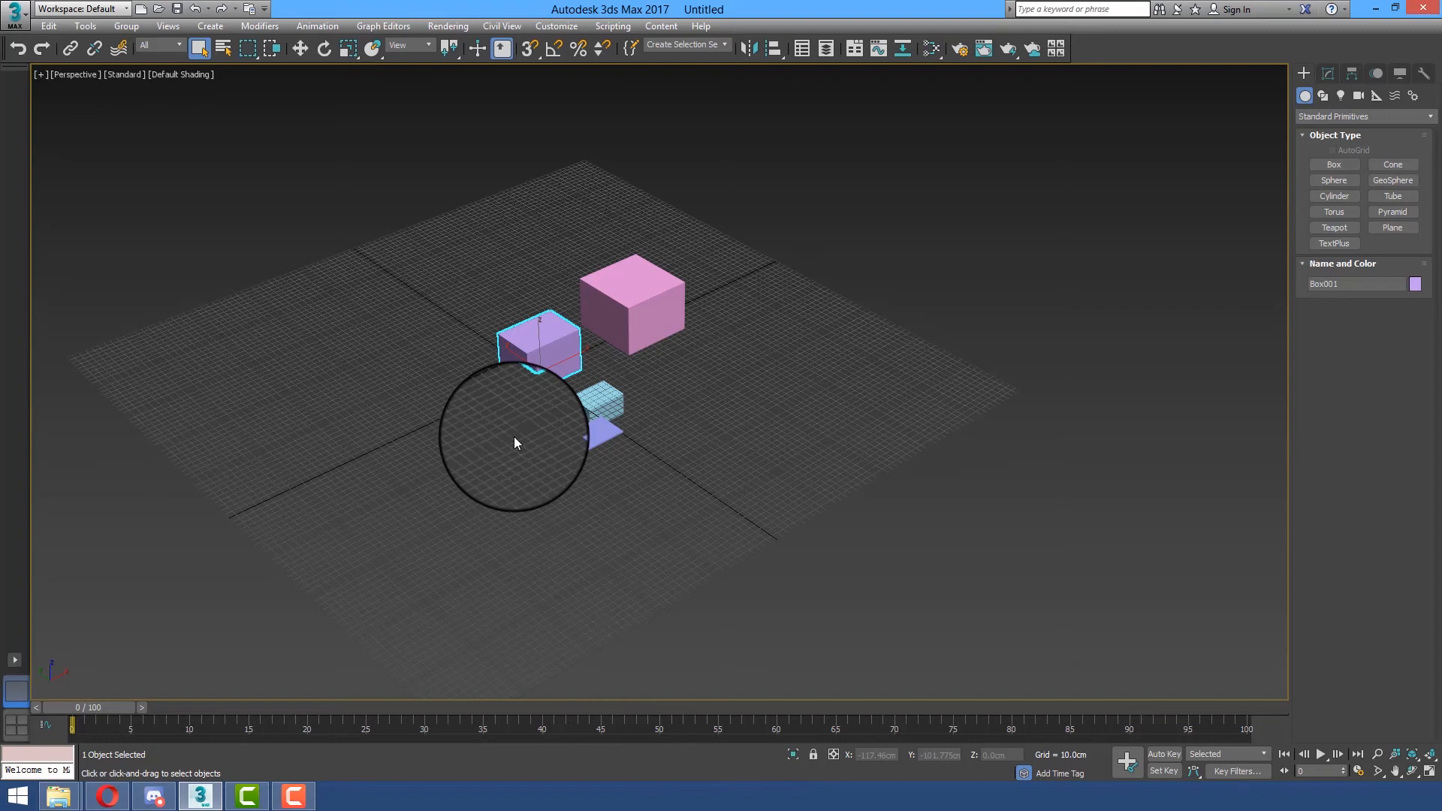
key("alt+w")
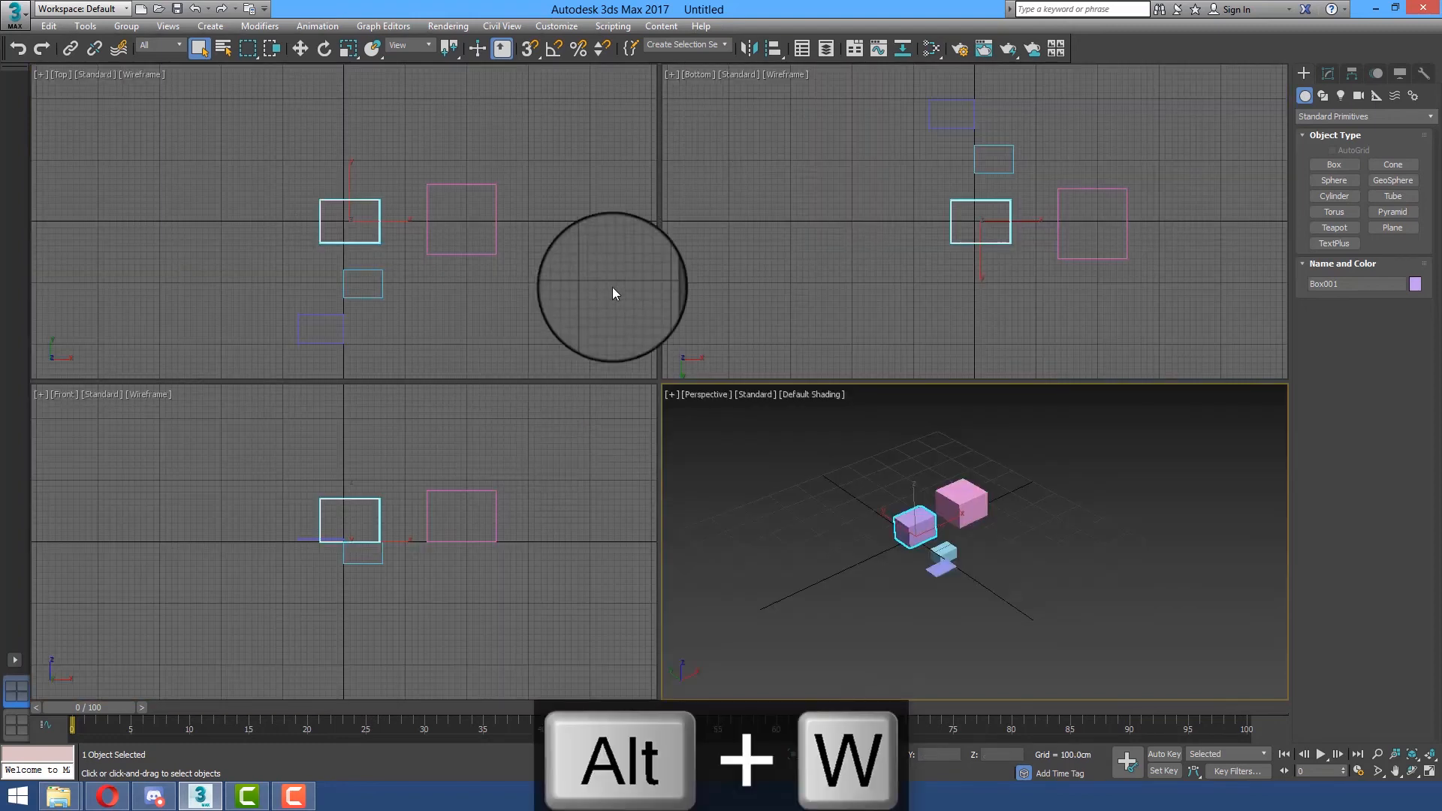
left_click(738, 224)
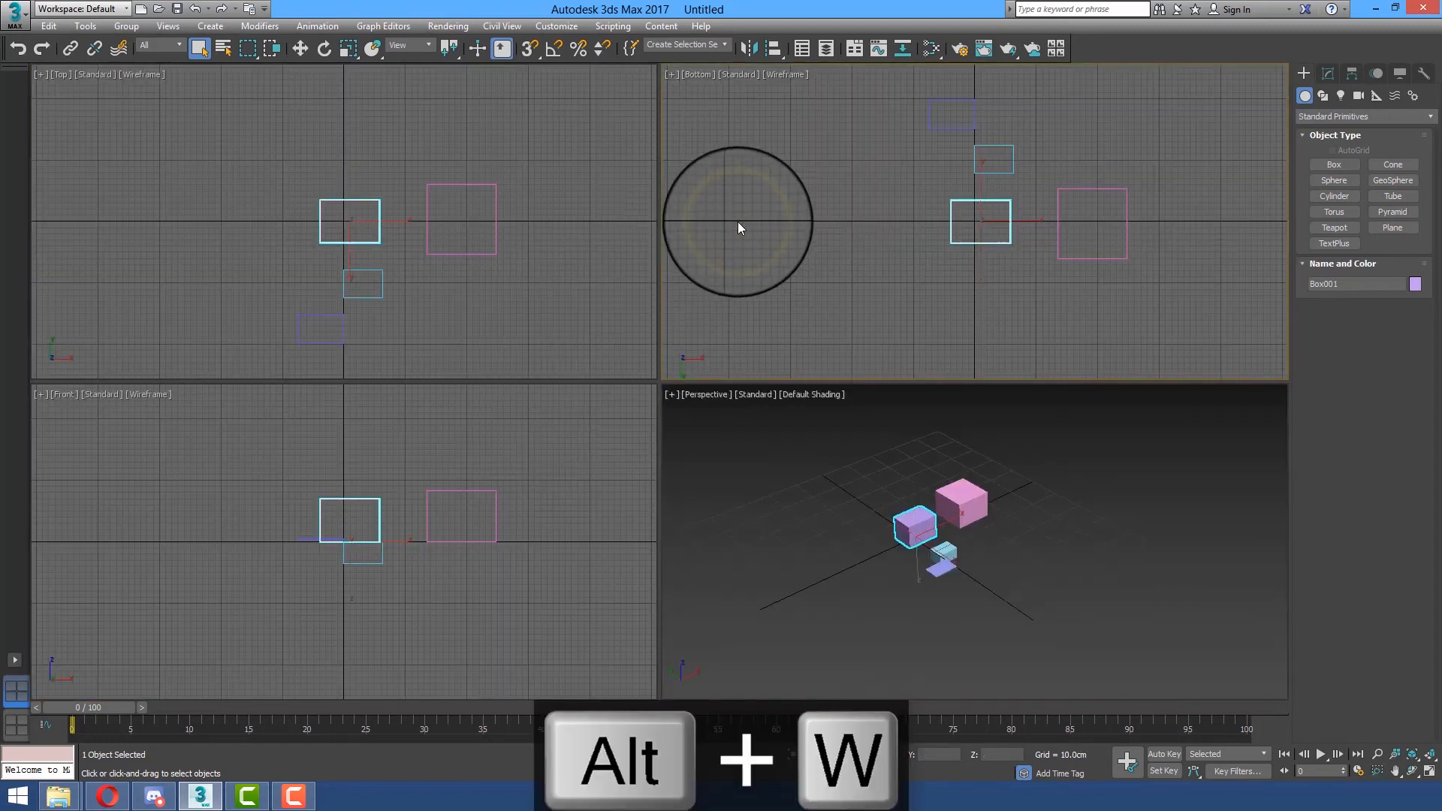
key("alt+w")
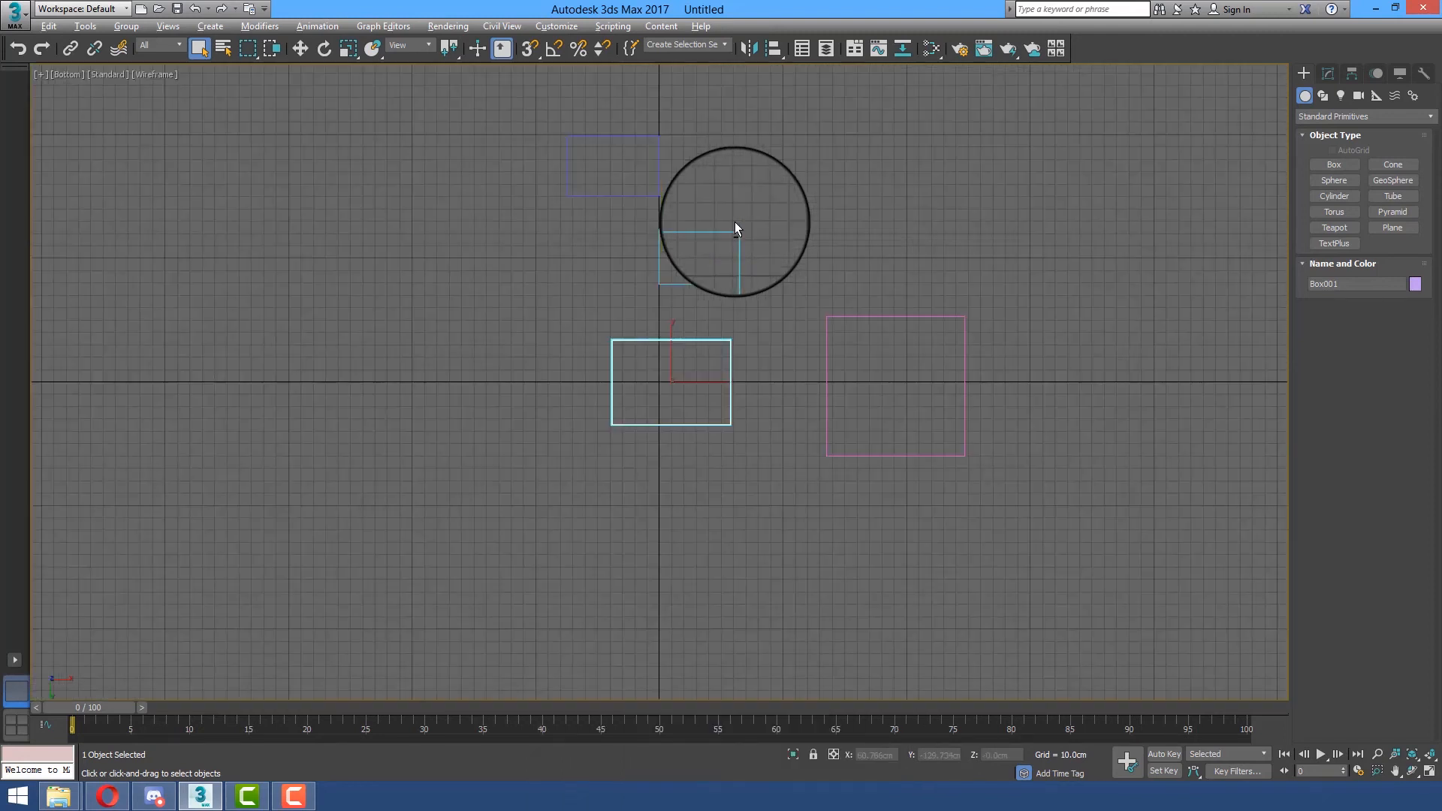
Toggle the grid off and on several times in the Bottom view, leaving it displayed
key("g")
key("g")
key("g")
key("g")
key("g")
key("g")
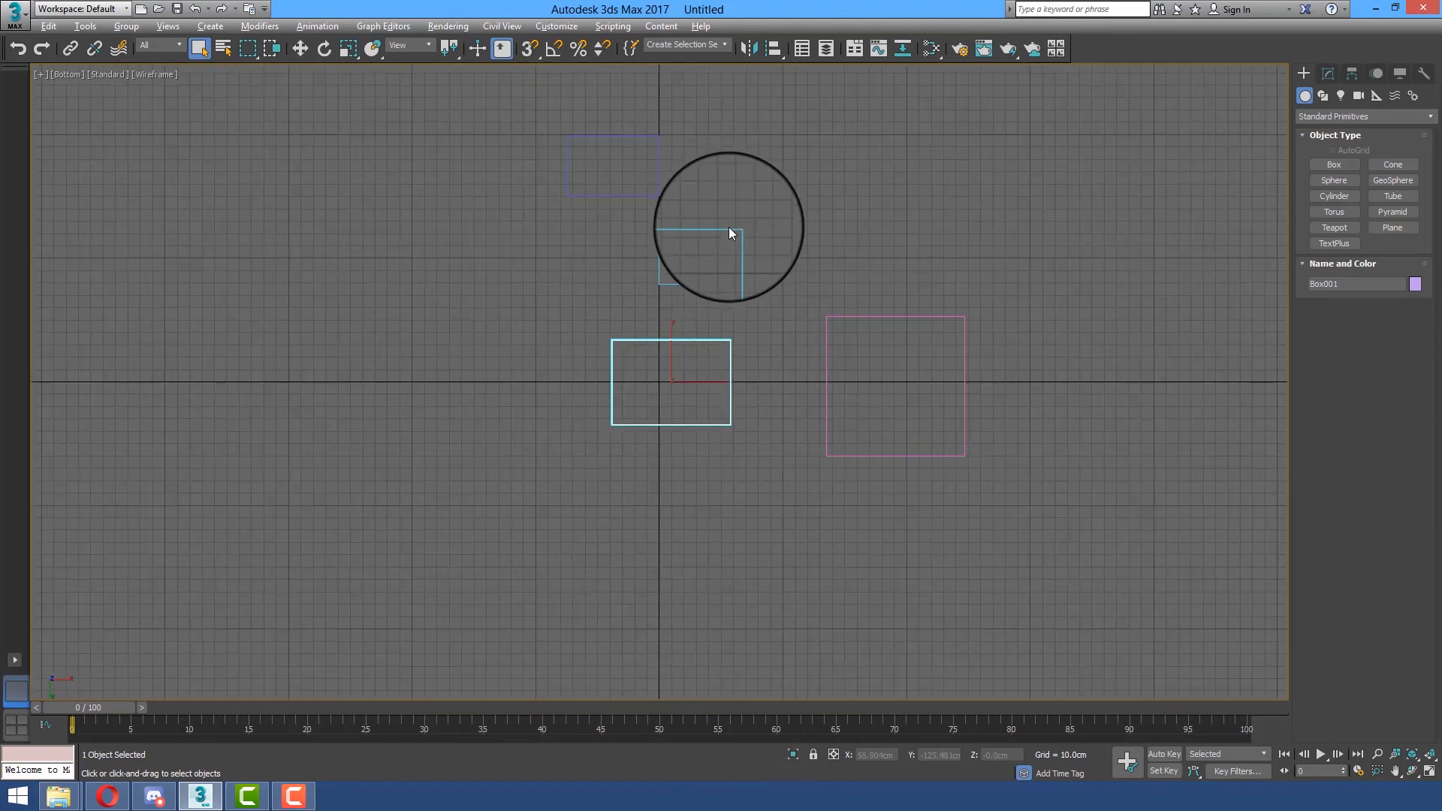
Return to the four-viewport layout, maximize the Perspective viewport and pan across the boxes and grid
key("alt+w")
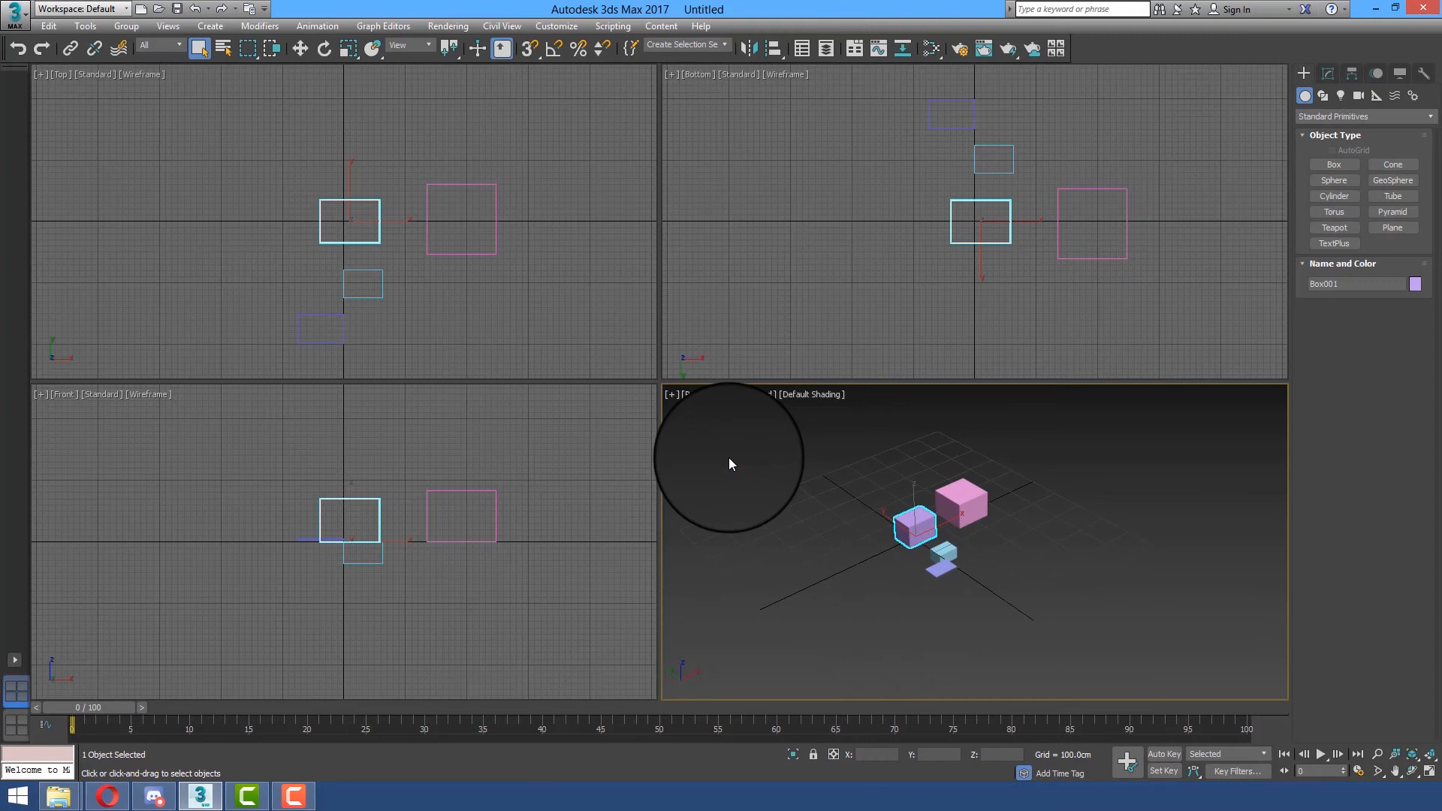
middle_click_drag(818, 550, 968, 574, "alt")
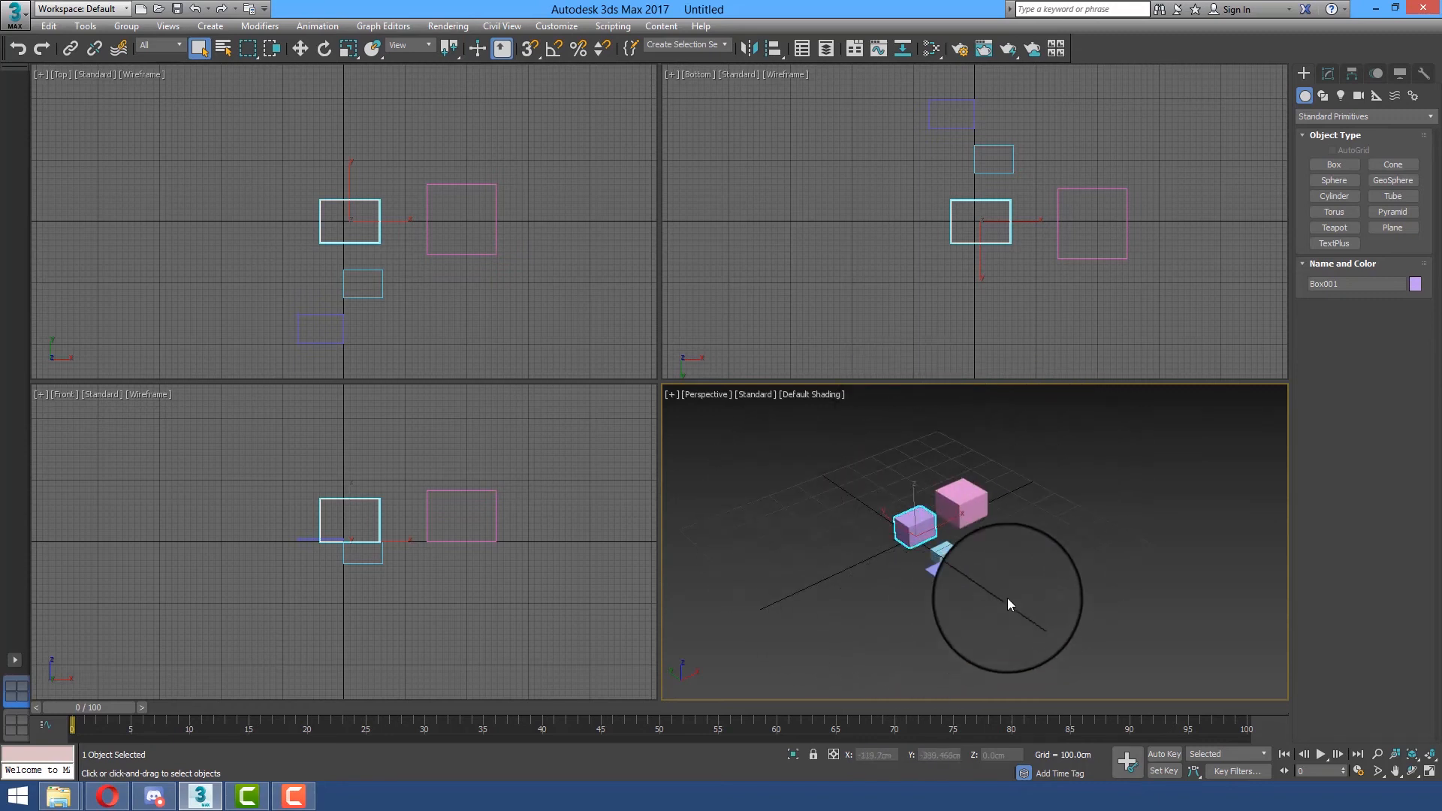
key("alt+w")
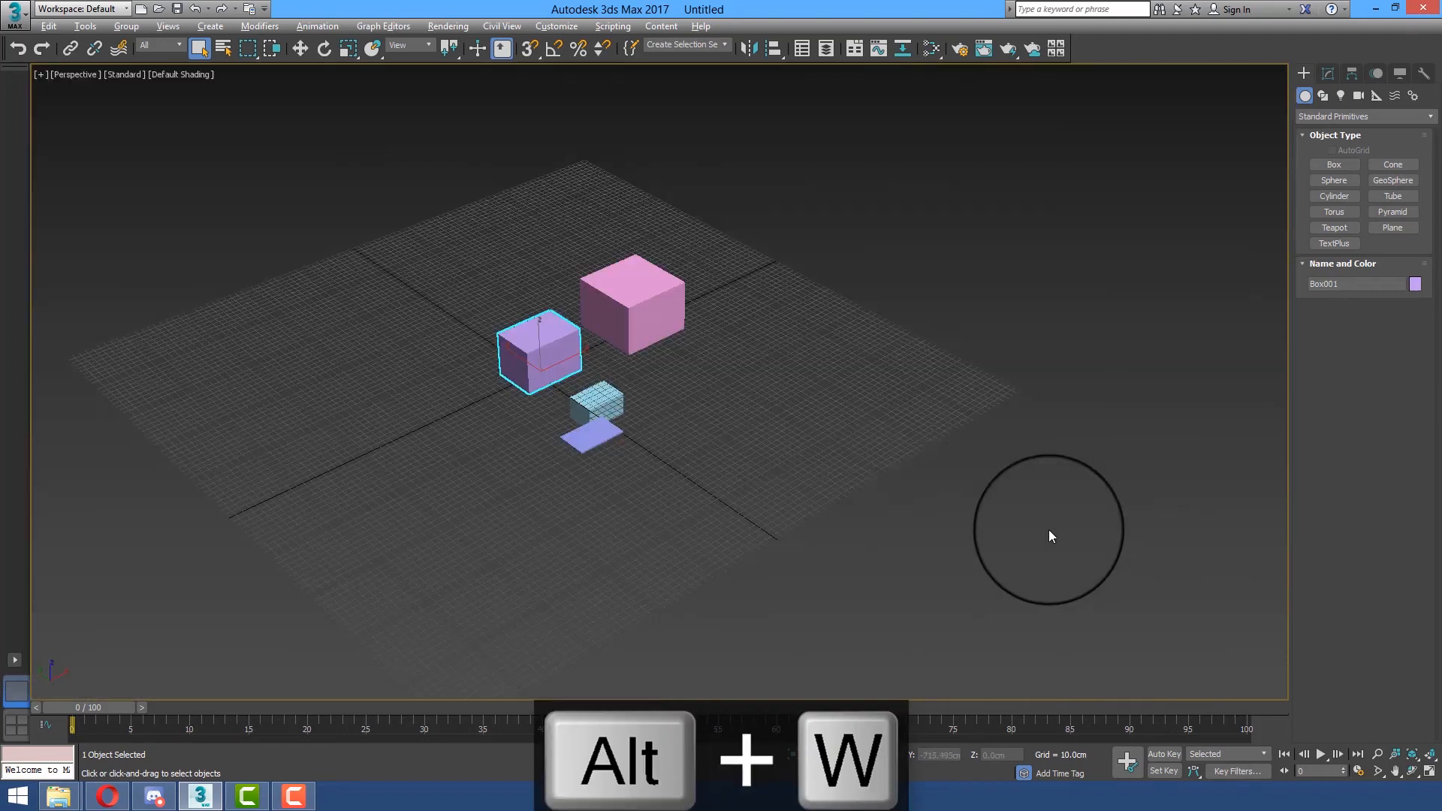
middle_click_drag(680, 363, 750, 357)
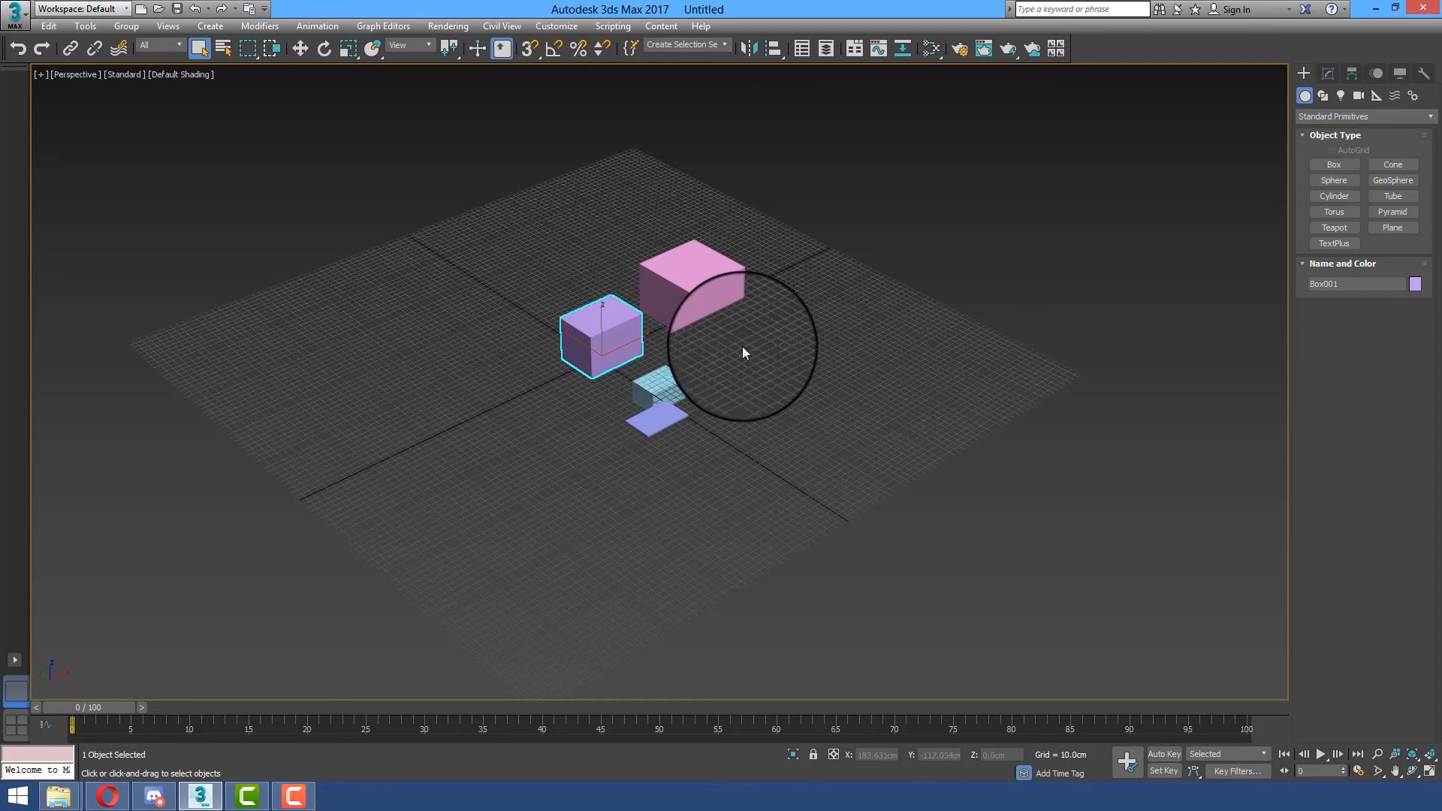
middle_click_drag(744, 353, 660, 441)
middle_click_drag(692, 507, 694, 398)
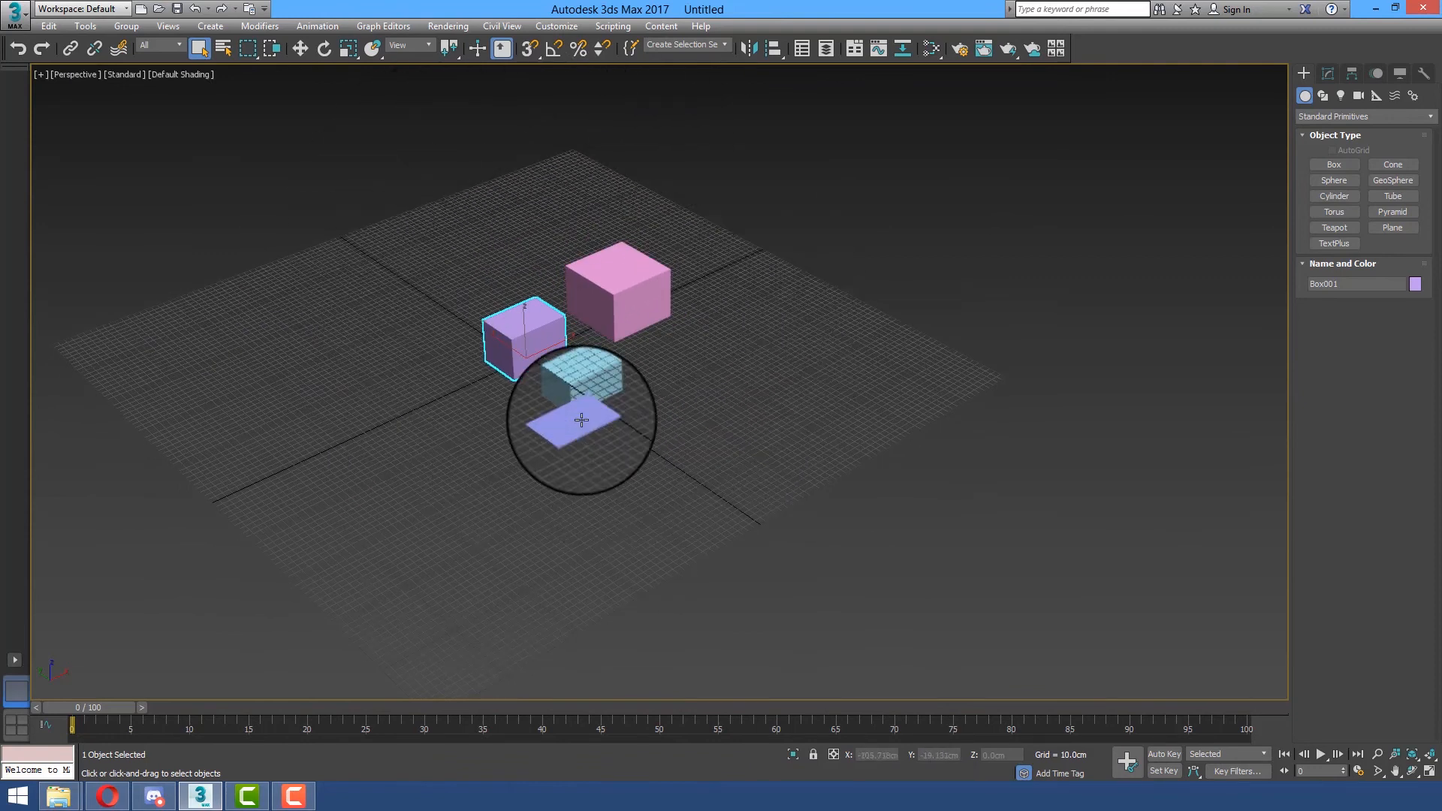
middle_click_drag(669, 385, 672, 359)
middle_click_drag(873, 364, 590, 390)
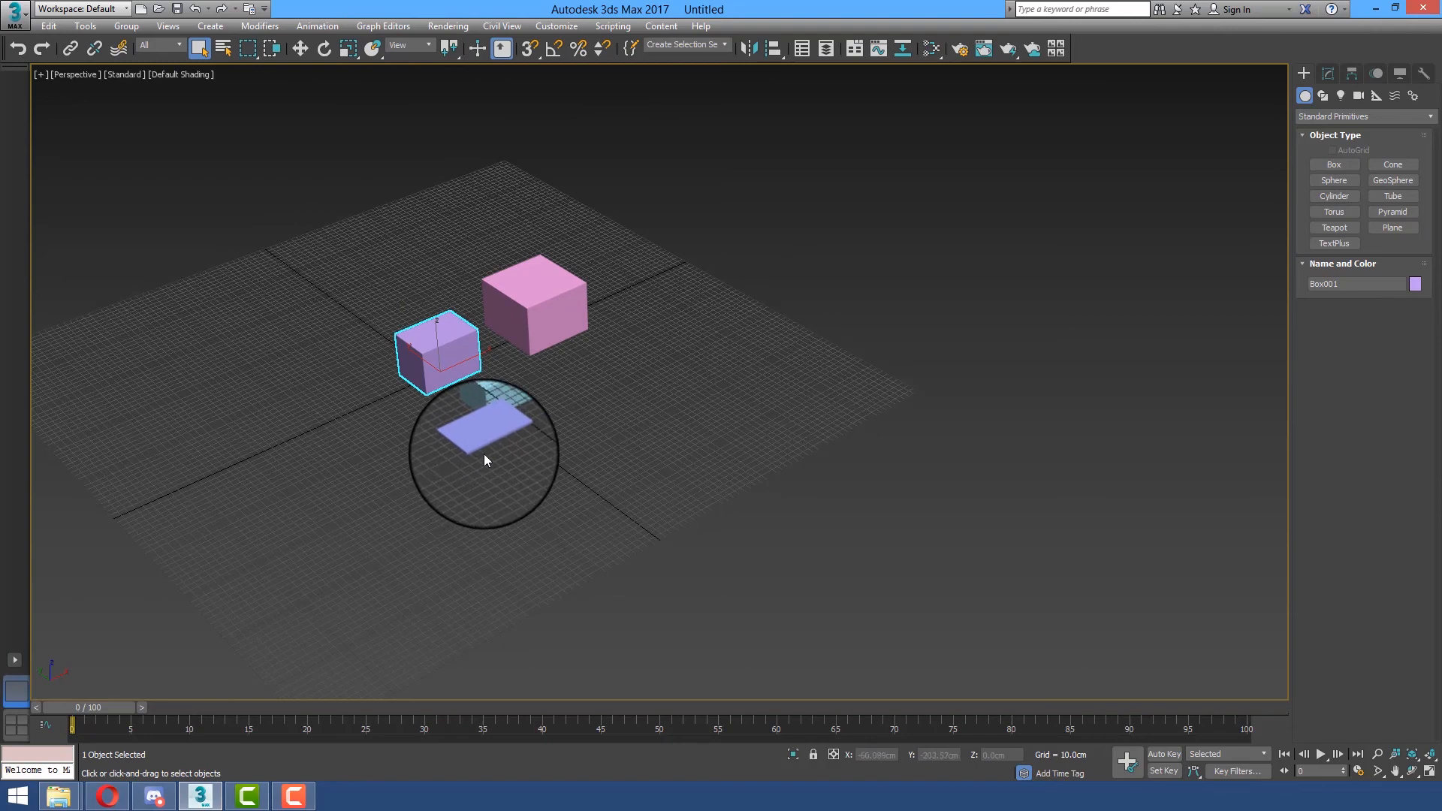
Orbit the Perspective view to a lower angle and zoom out and in on the boxes and grid, in coarse steps and then smoothly
middle_click_drag(557, 371, 511, 370, "alt")
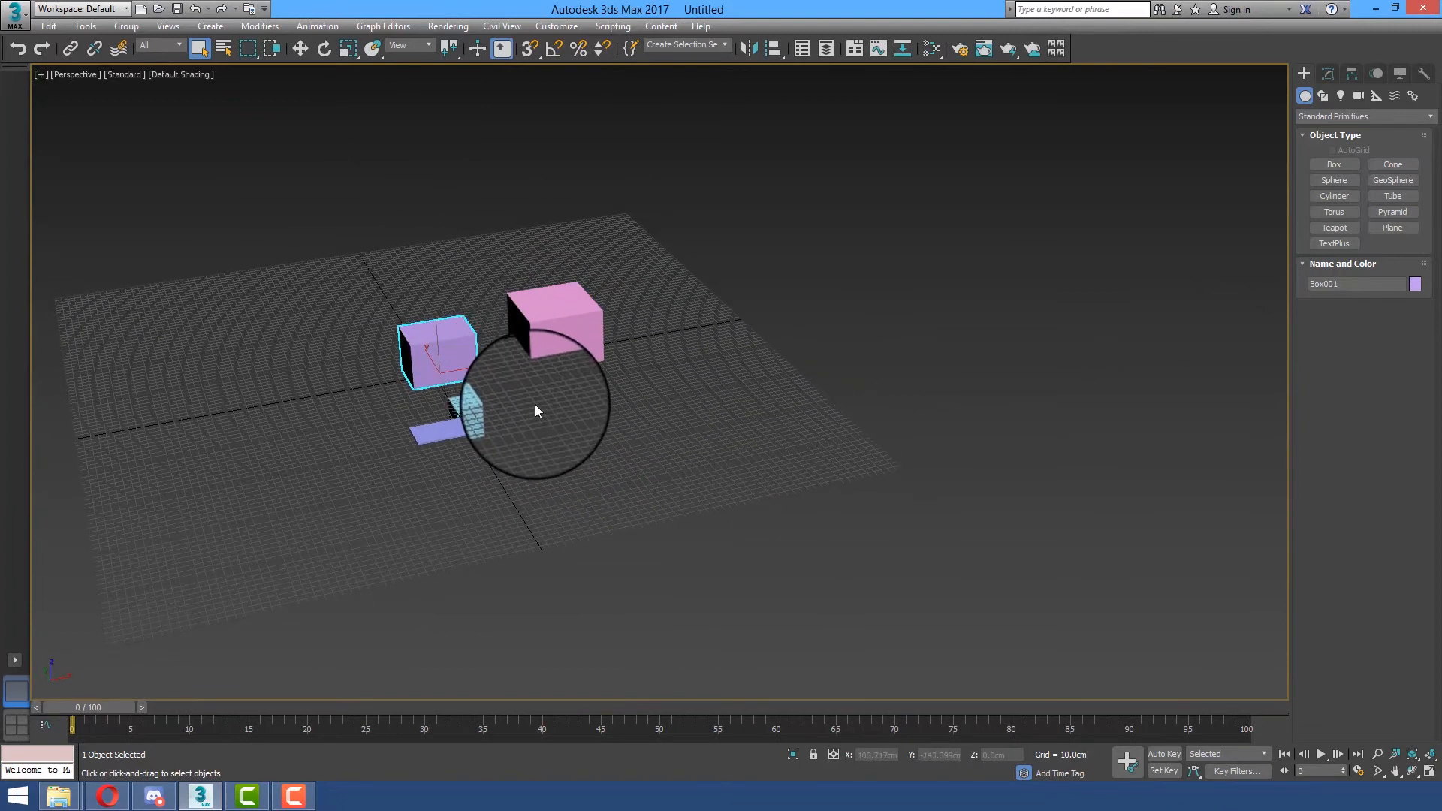
scroll(536, 409, "down", 5)
scroll(535, 409, "up", 8)
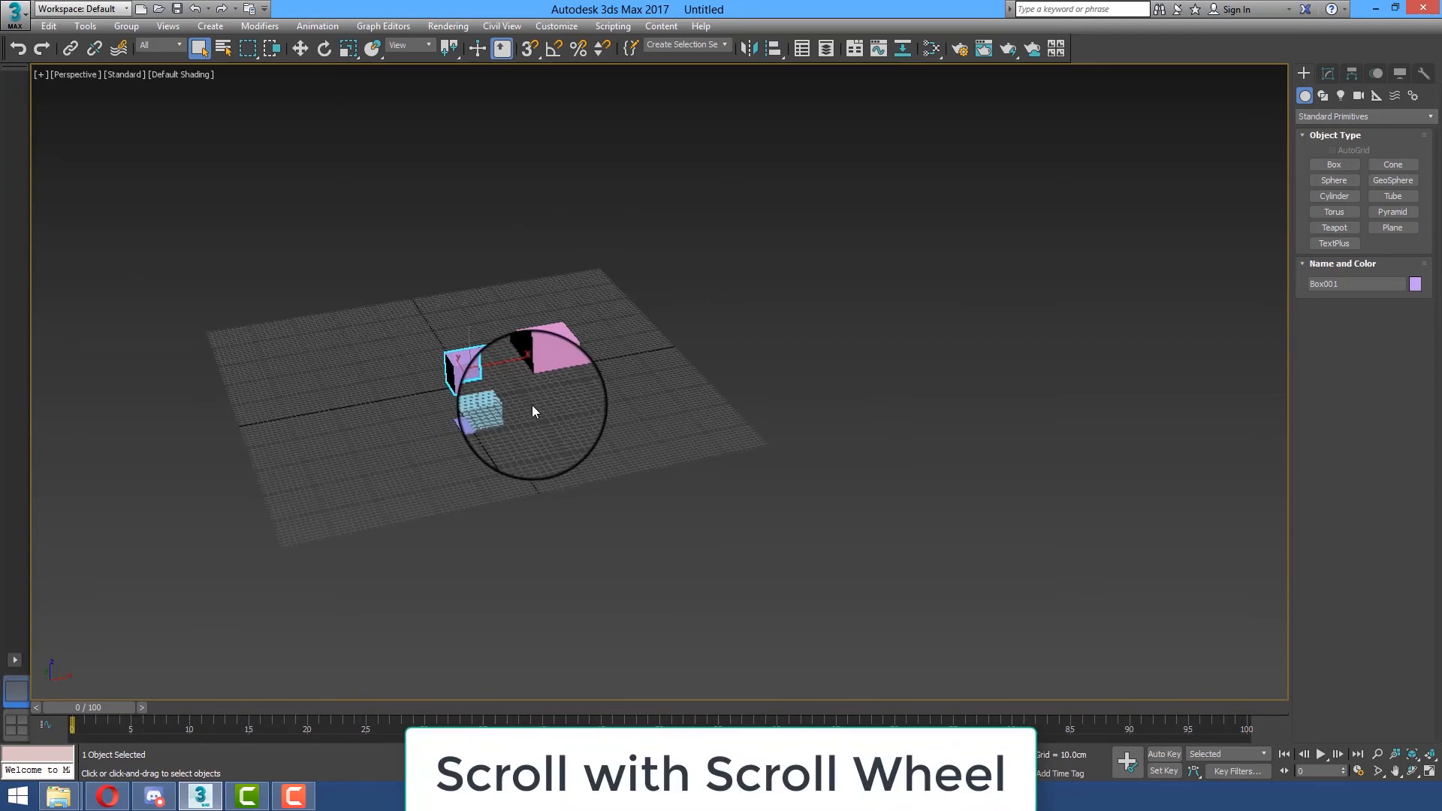
scroll(525, 409, "up", 3)
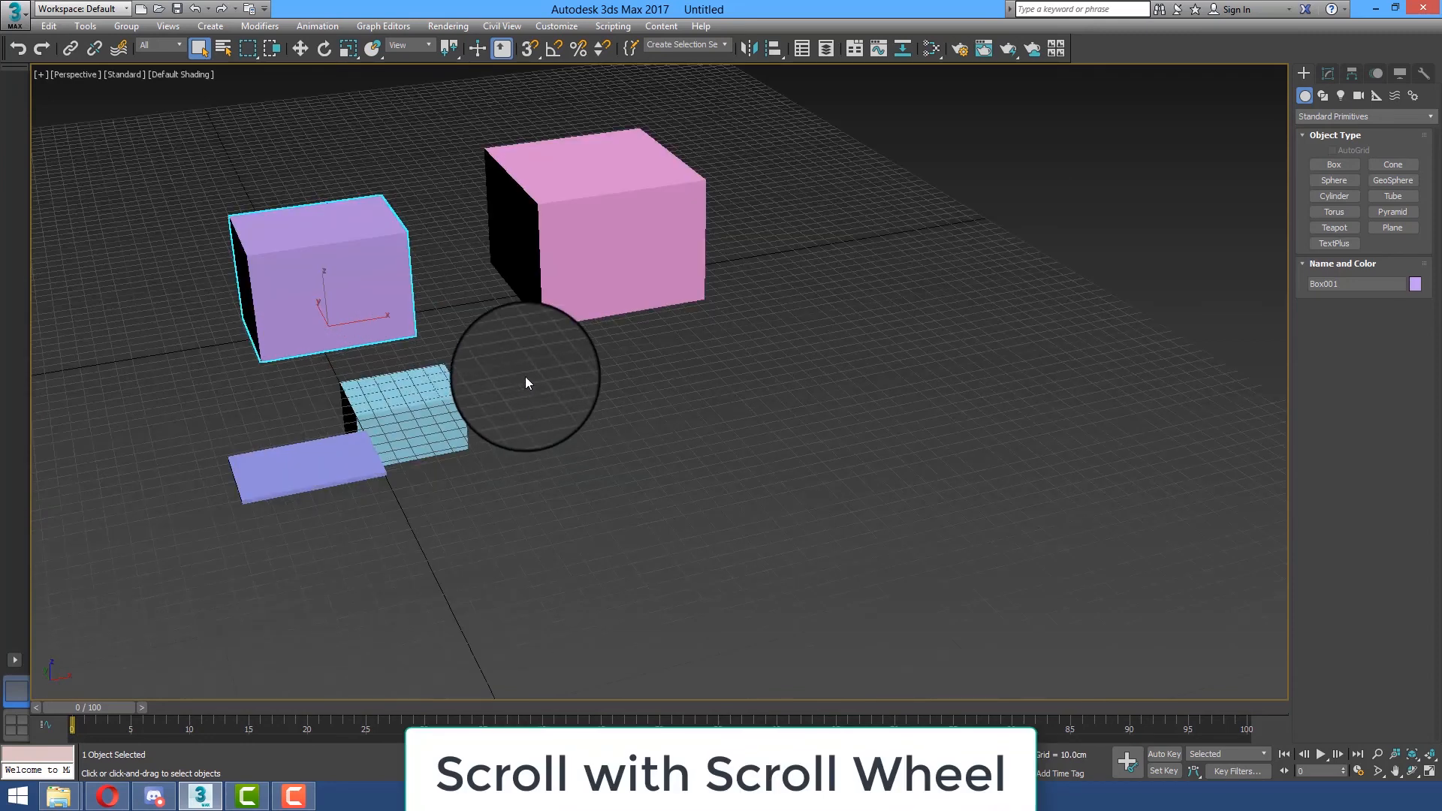
scroll(525, 377, "down", 6)
middle_click_drag(574, 362, 622, 422)
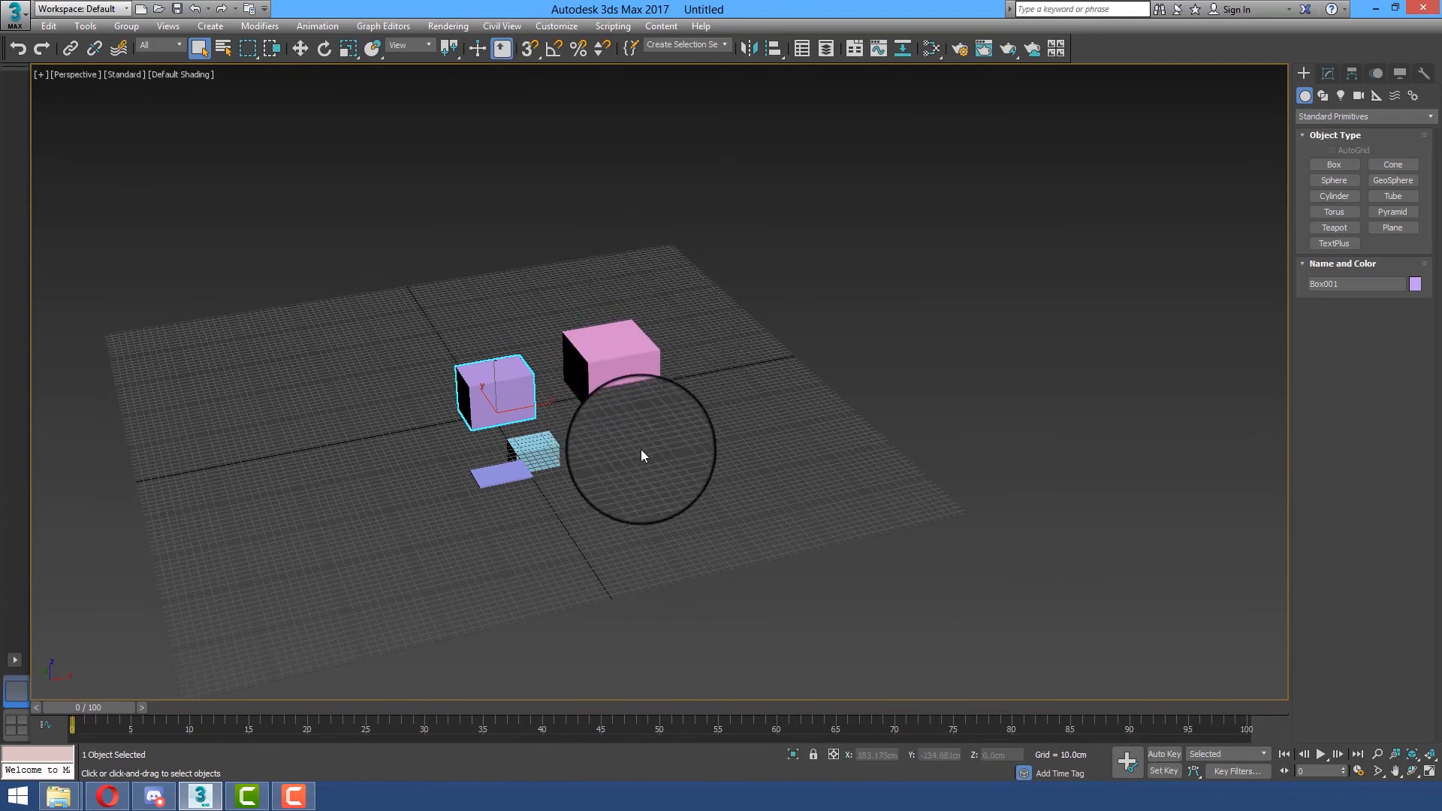
scroll(605, 435, "up", 5)
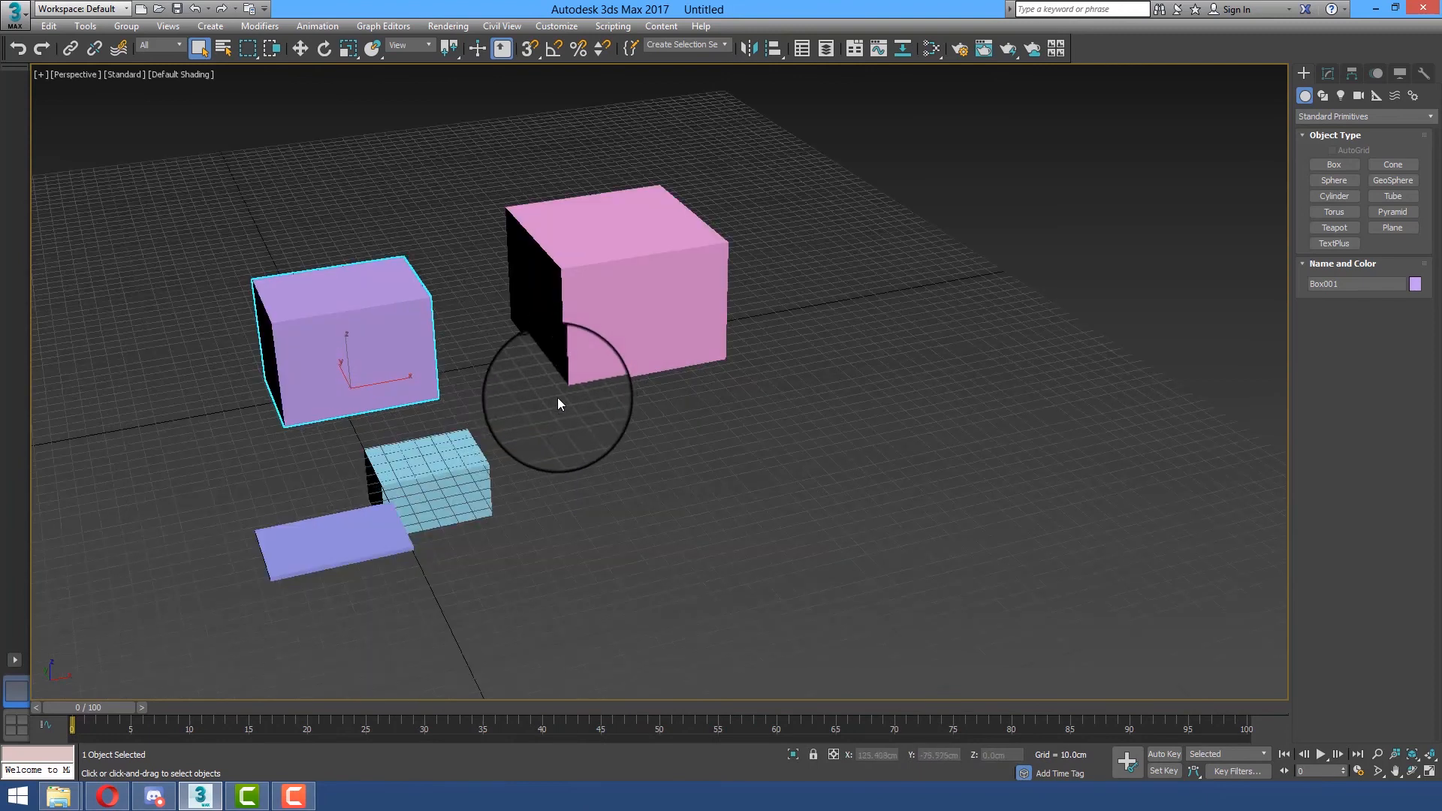
scroll(589, 417, "down", 3)
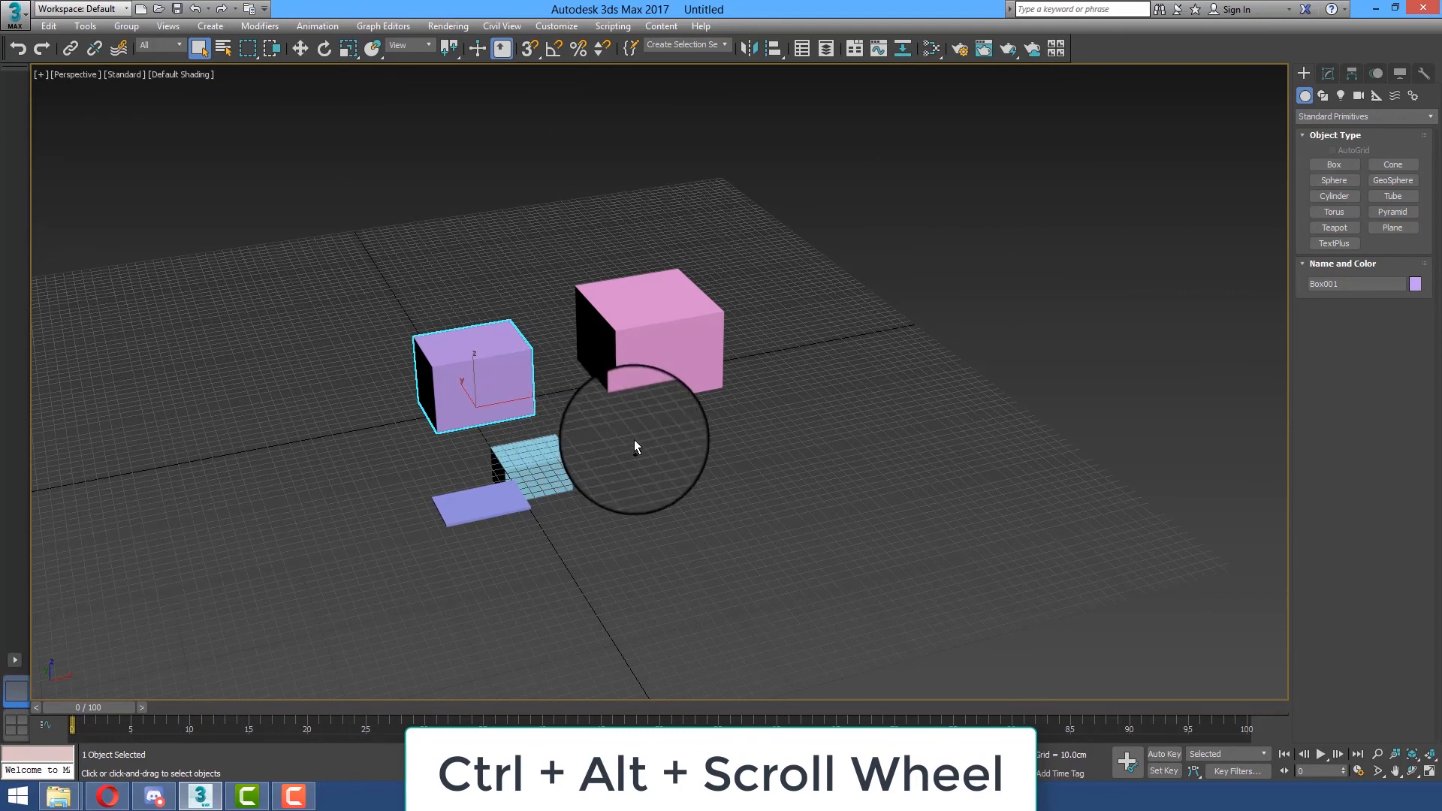
mouse_move(629, 421)
middle_mouse_down("ctrl+alt")
mouse_move(644, 421)
mouse_move(633, 412)
mouse_move(641, 438)
mouse_move(646, 415)
middle_mouse_up("ctrl+alt")
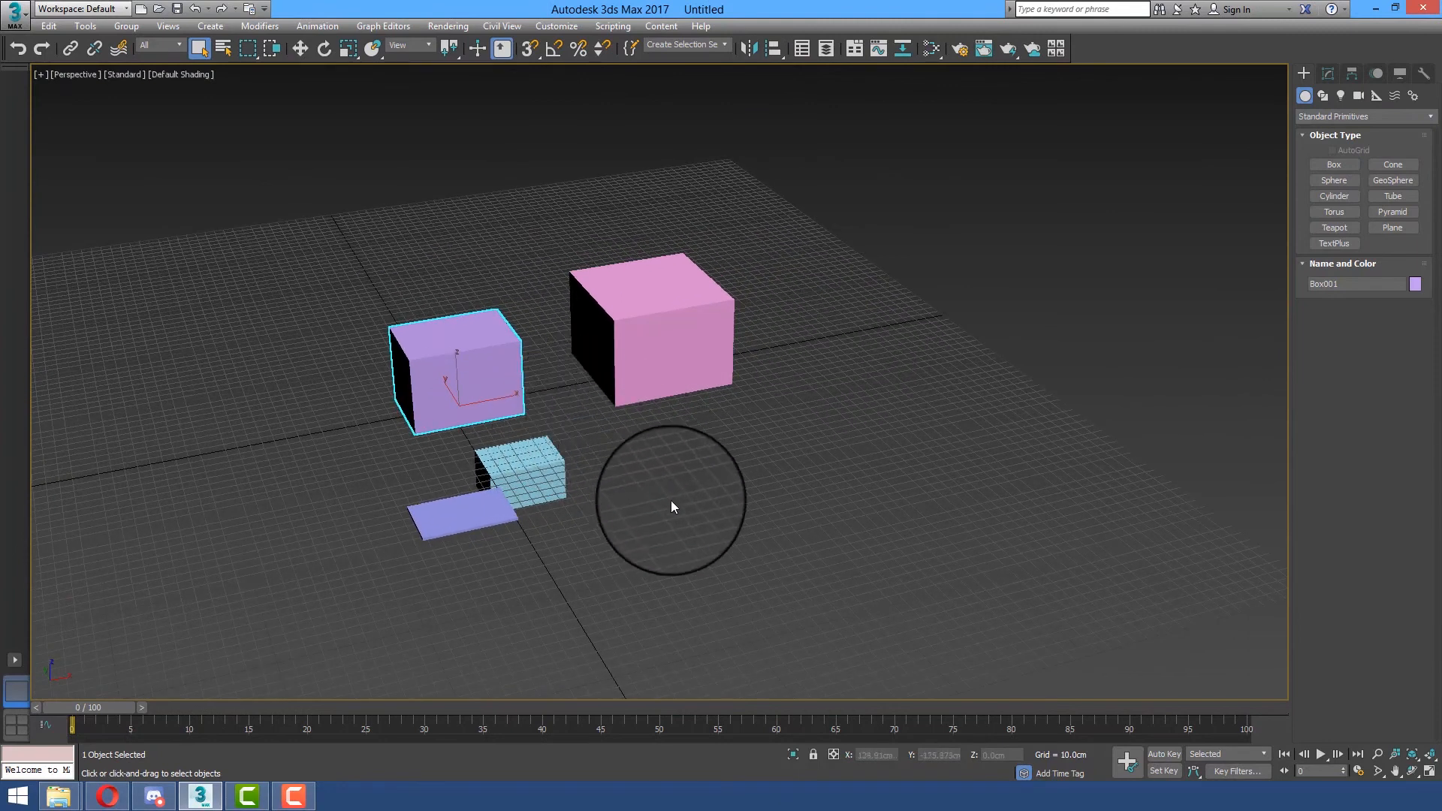
Move the Perspective view away from the boxes, reframe it on the selected purple box, and bring all four boxes into view
middle_click_drag(654, 501, 742, 453, "alt")
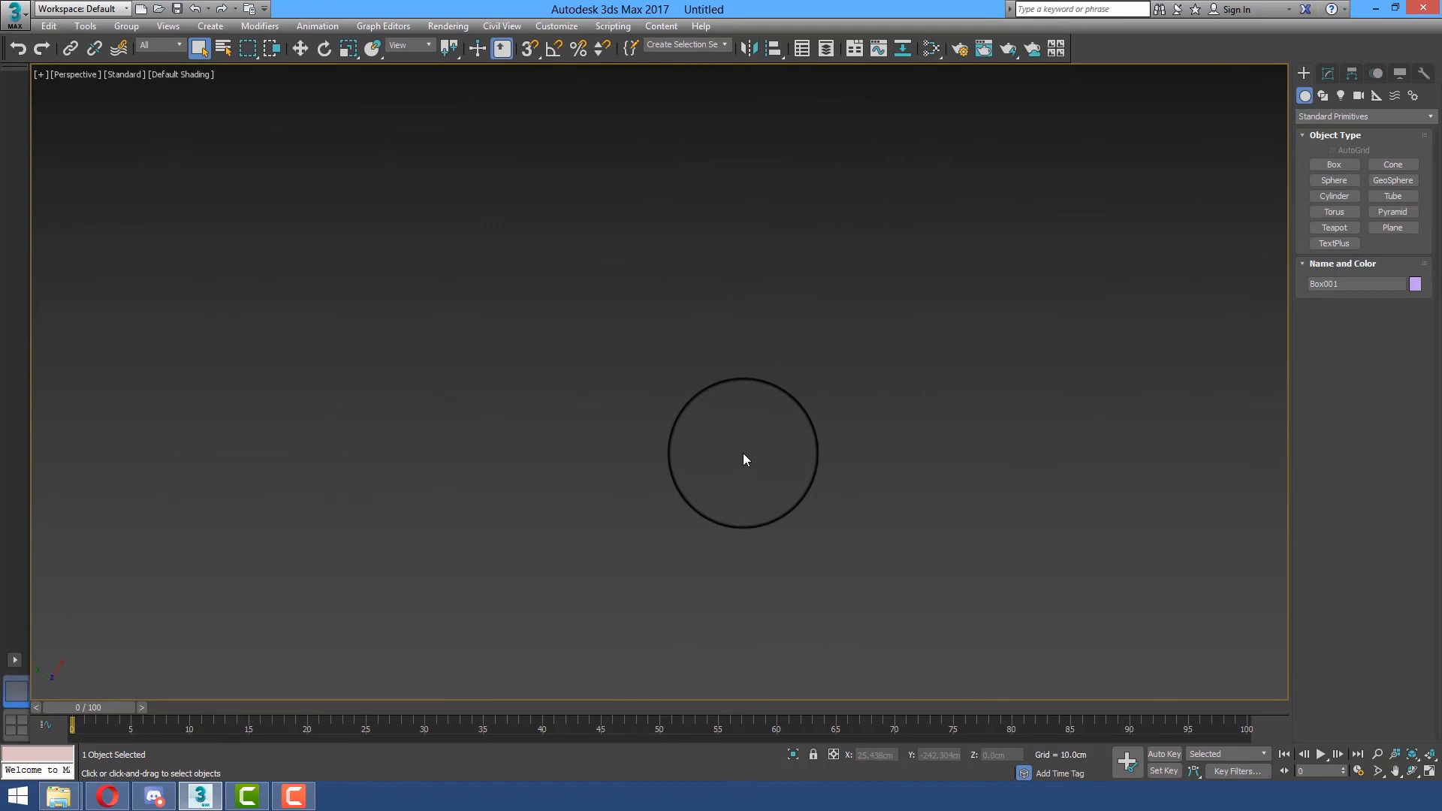
key("z")
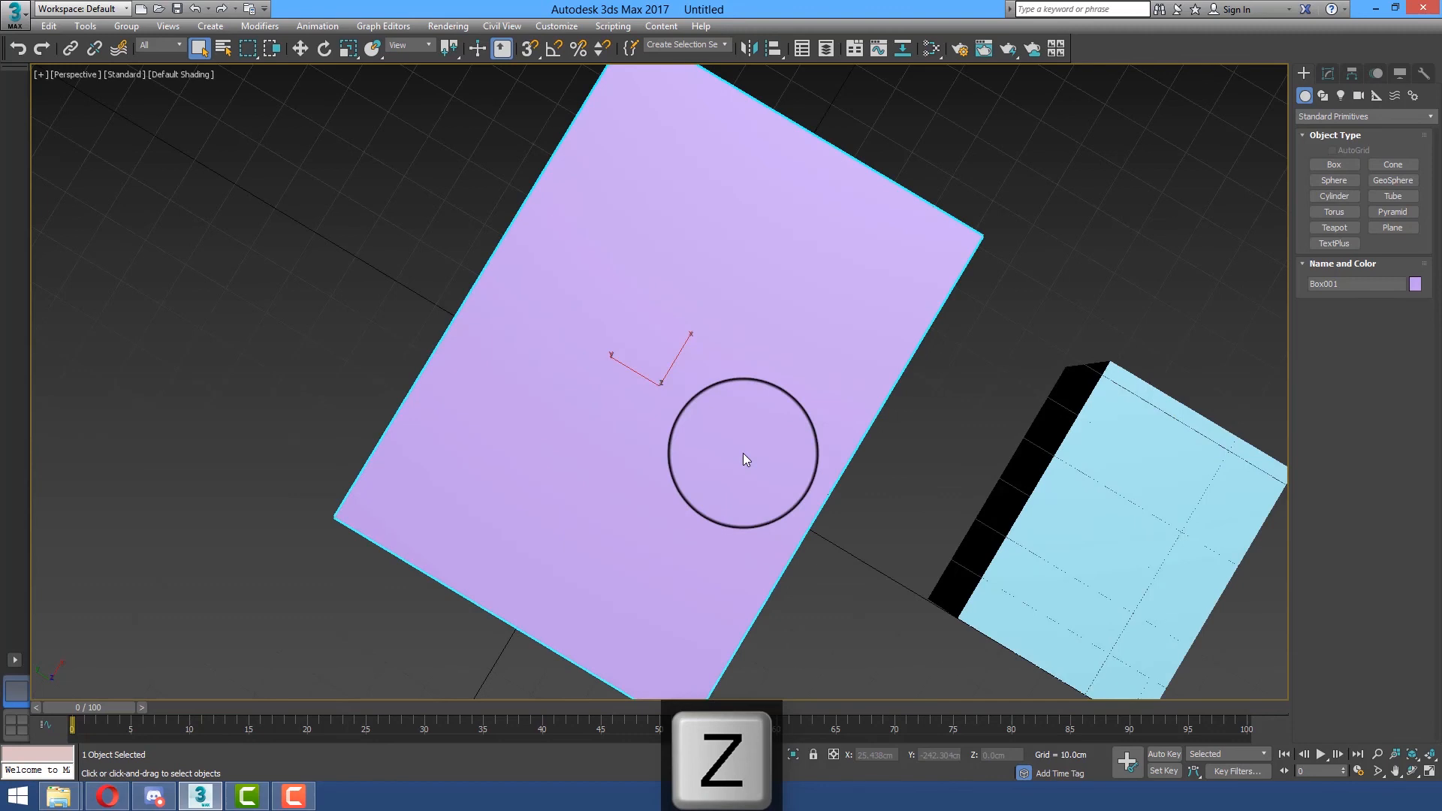
middle_click_drag(742, 452, 686, 361, "alt")
scroll(716, 334, "down", 6)
Deselect the purple box and orbit the Perspective view to examine the four boxes from above
left_click(1006, 322)
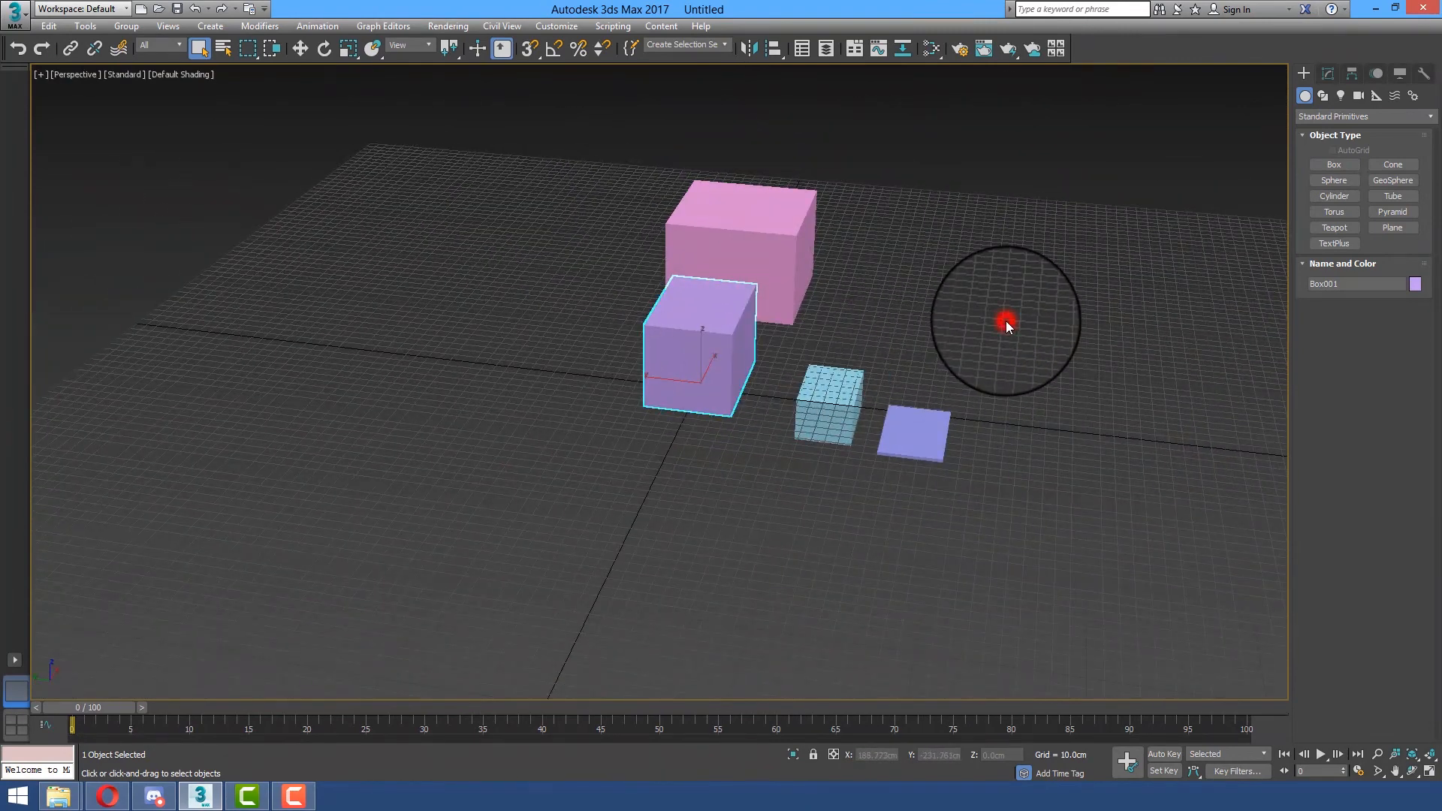
middle_click_drag(367, 497, 436, 442, "alt")
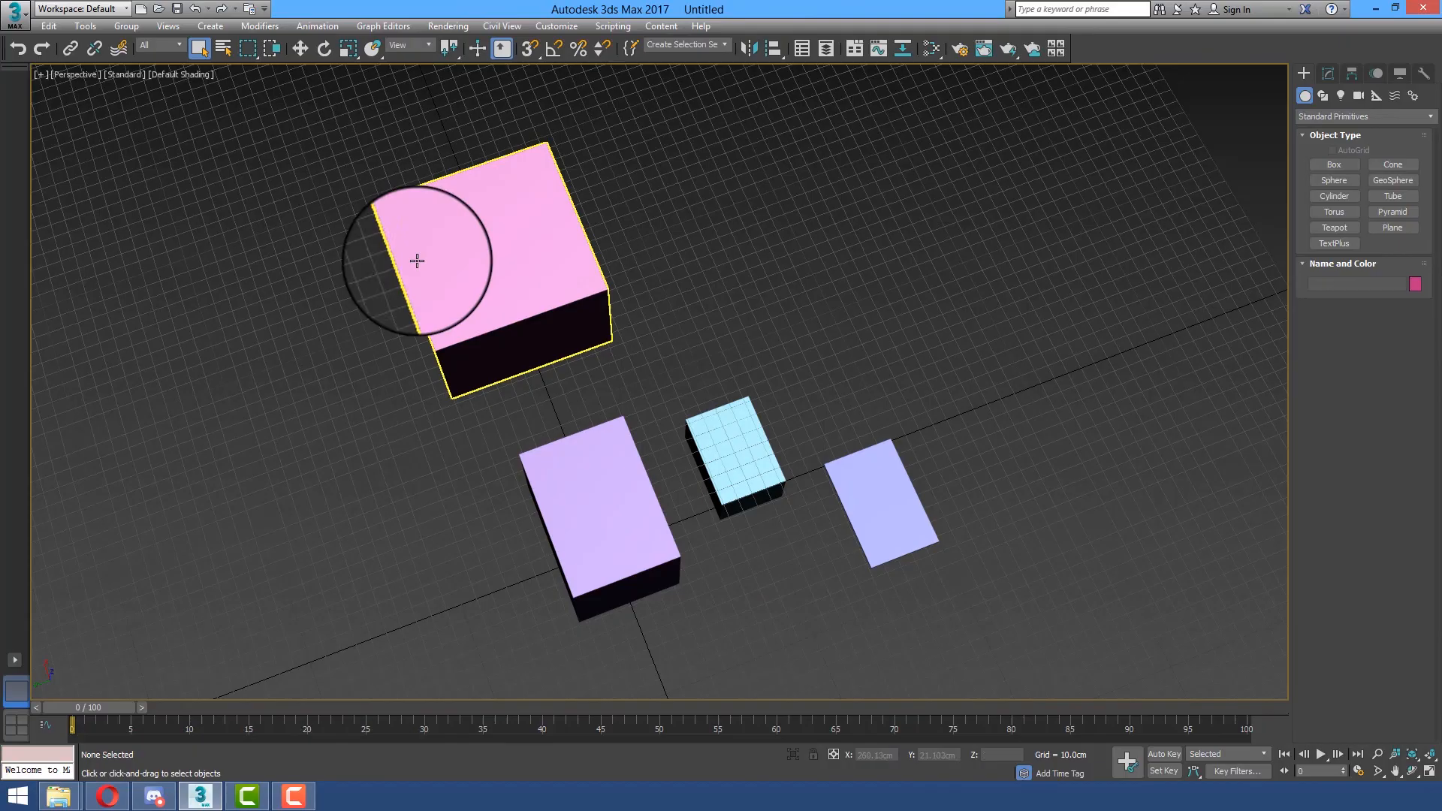
middle_click_drag(349, 485, 478, 386, "alt")
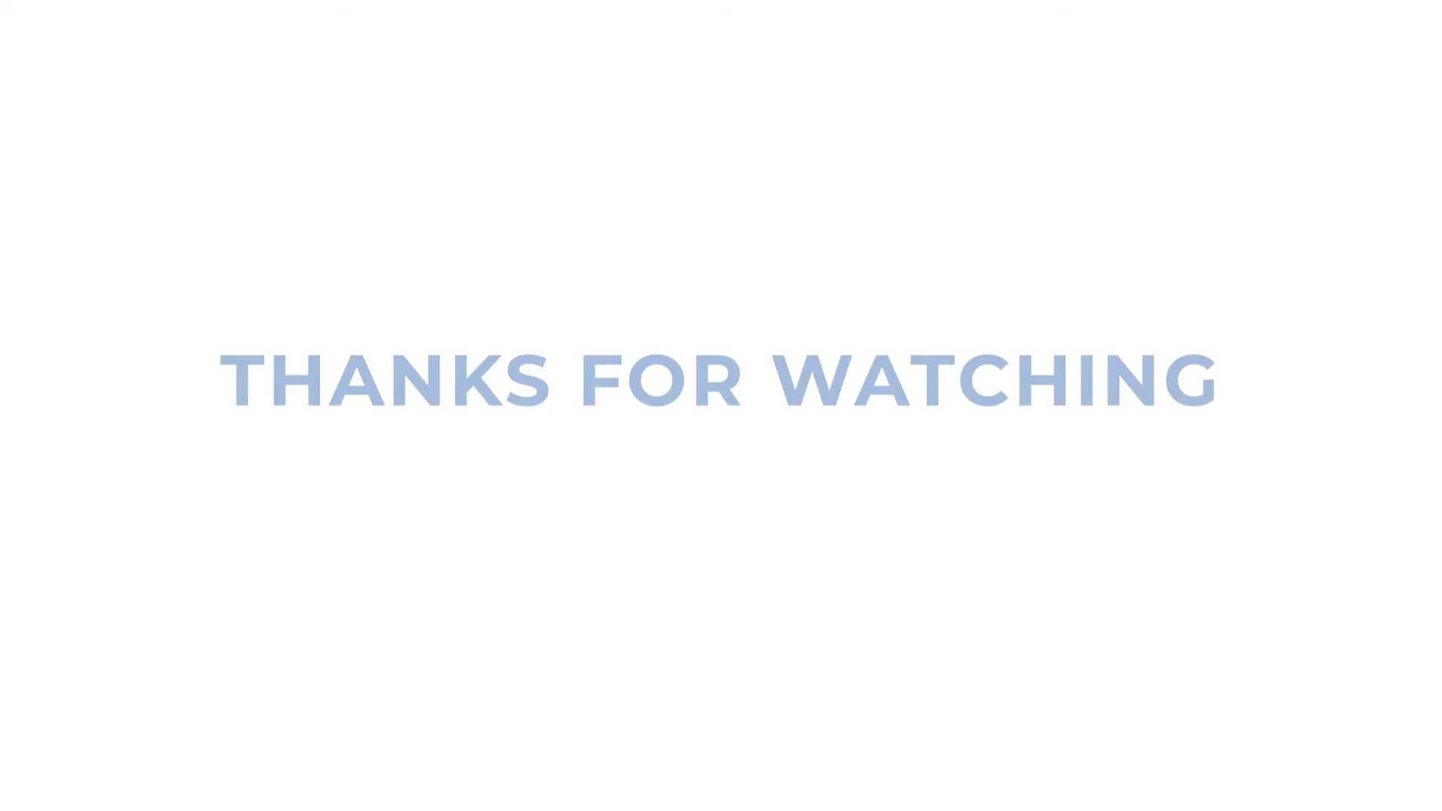